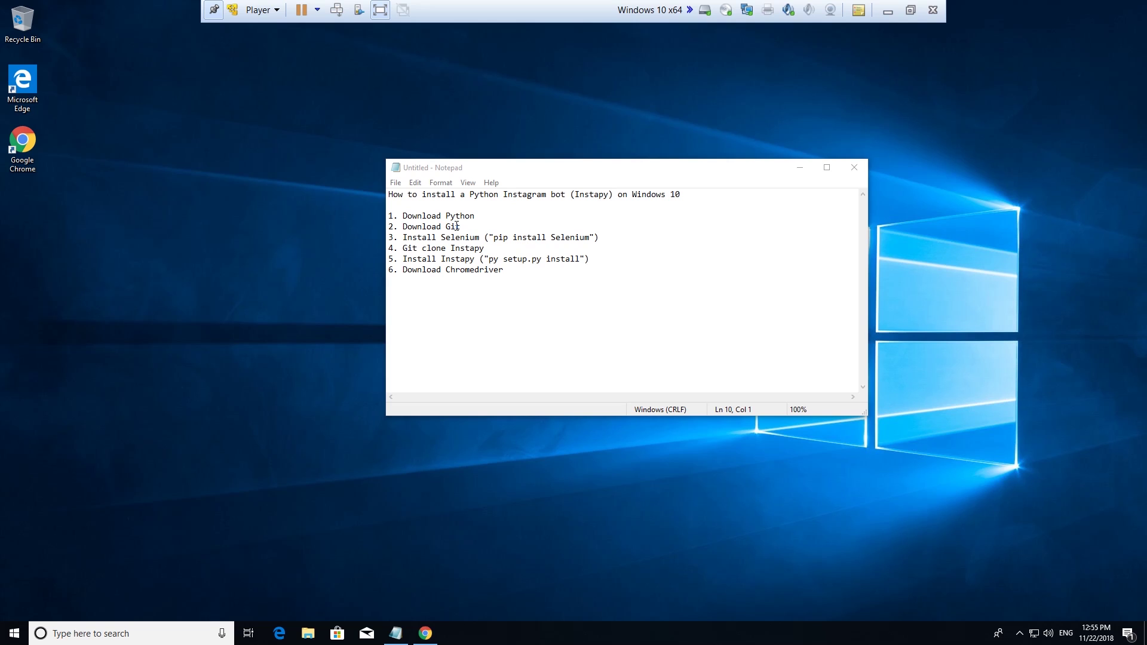
- Skim the Notepad install list, then restore Chrome showing Instagram's sign-up page
drag(456, 227, 423, 227)
click(485, 231)
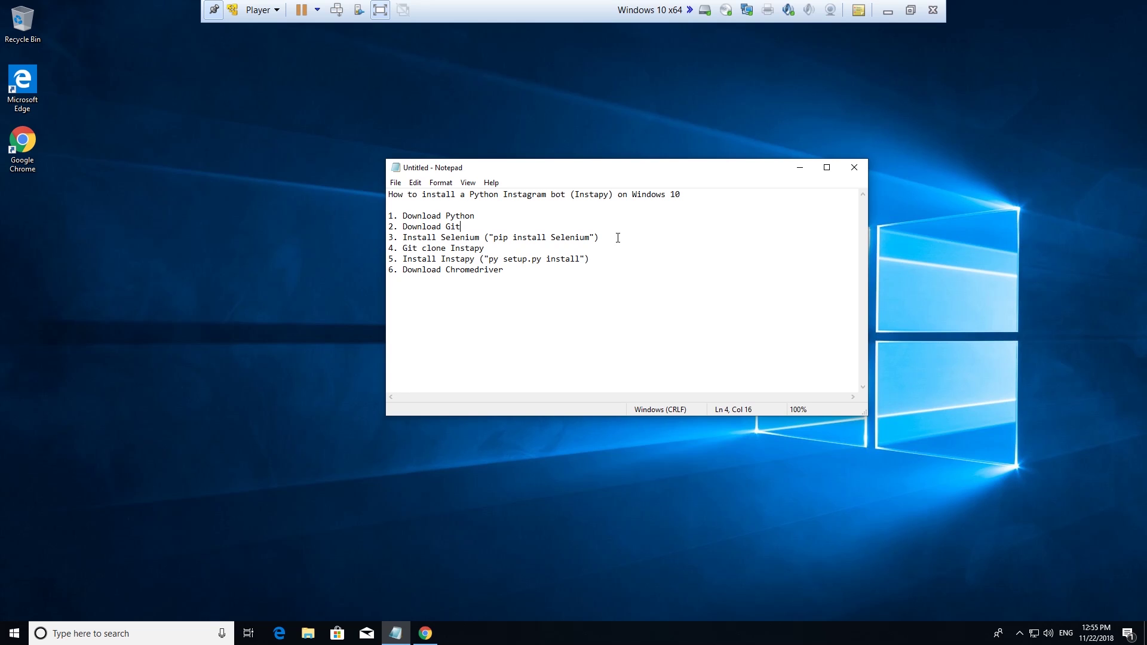
click(425, 633)
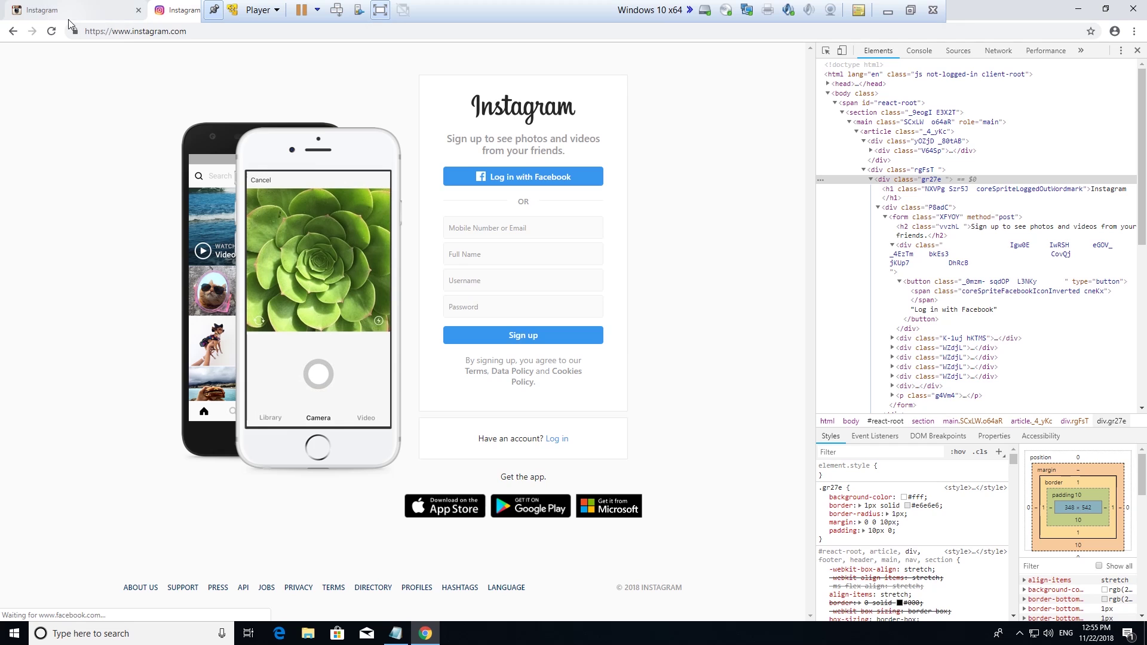
click(68, 19)
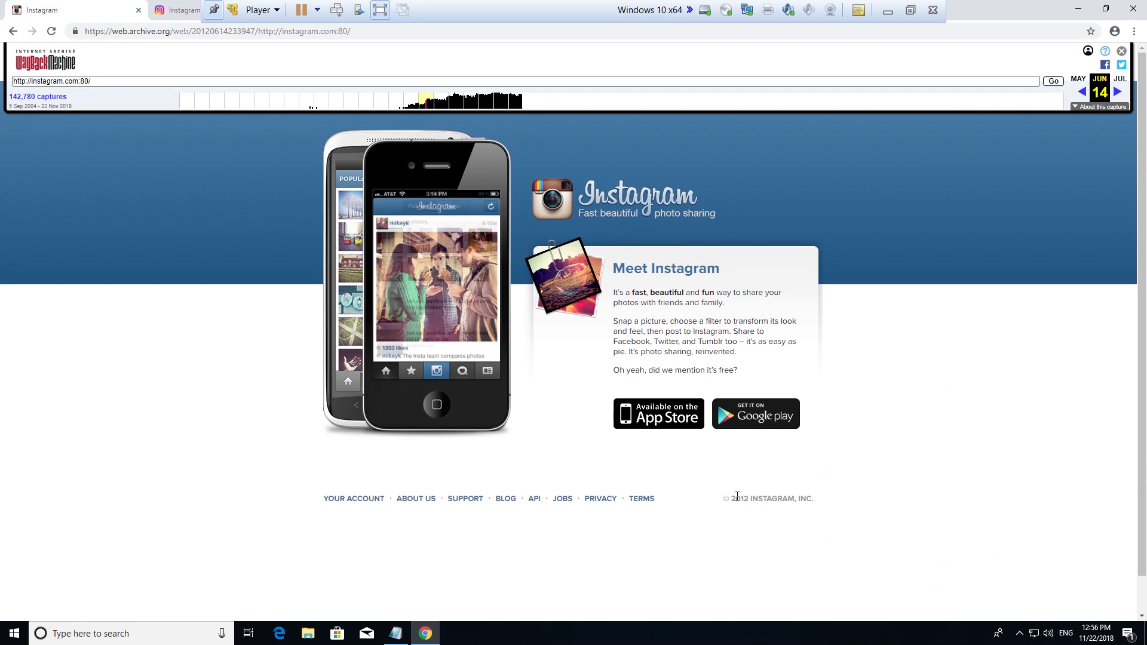
click(173, 10)
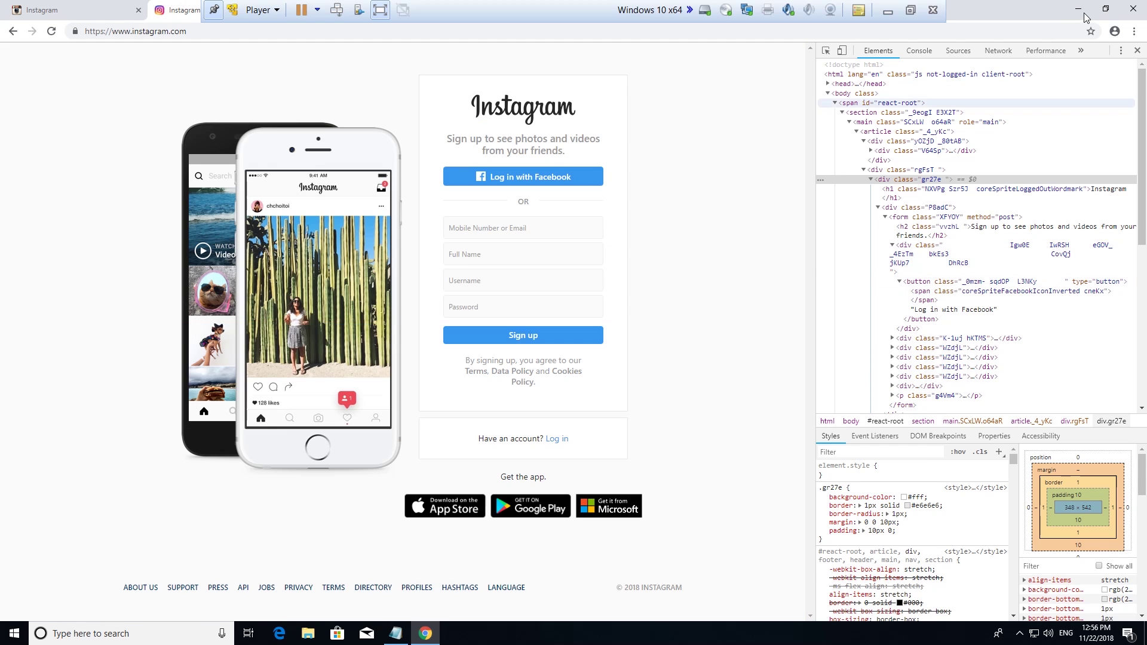
- Minimize Chrome and highlight the Download Chromedriver line and the six-step list in Notepad
click(1079, 11)
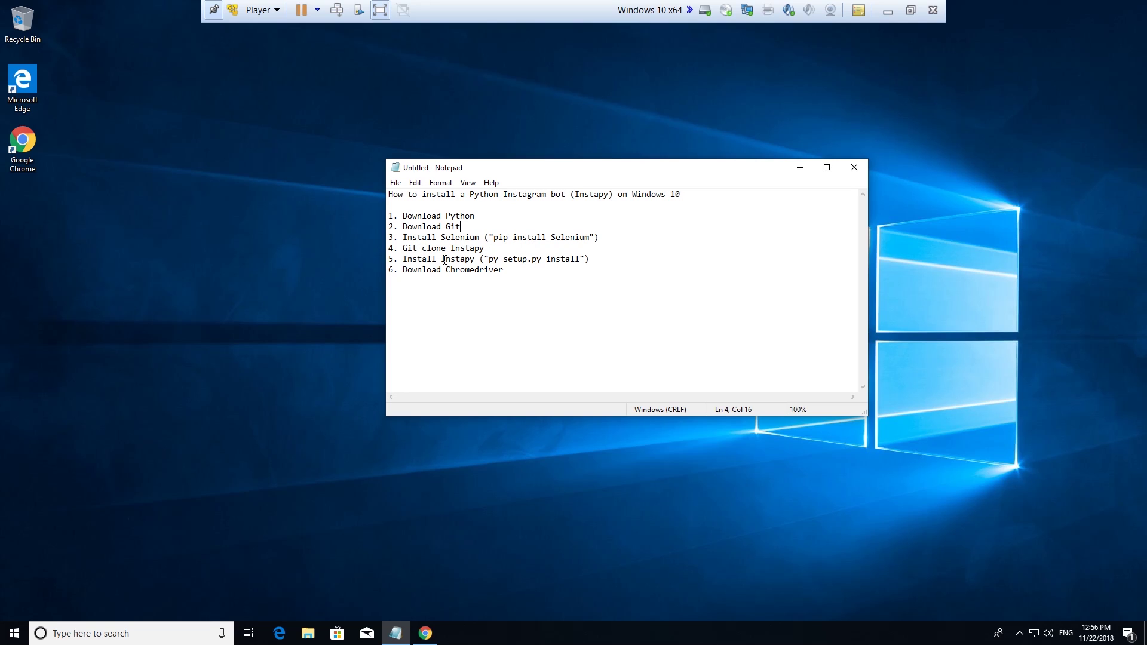
drag(441, 269, 476, 269)
click(486, 292)
drag(467, 219, 496, 281)
click(507, 303)
- Close both Instagram tabs, which shuts Chrome, then relaunch it from the desktop icon
click(427, 631)
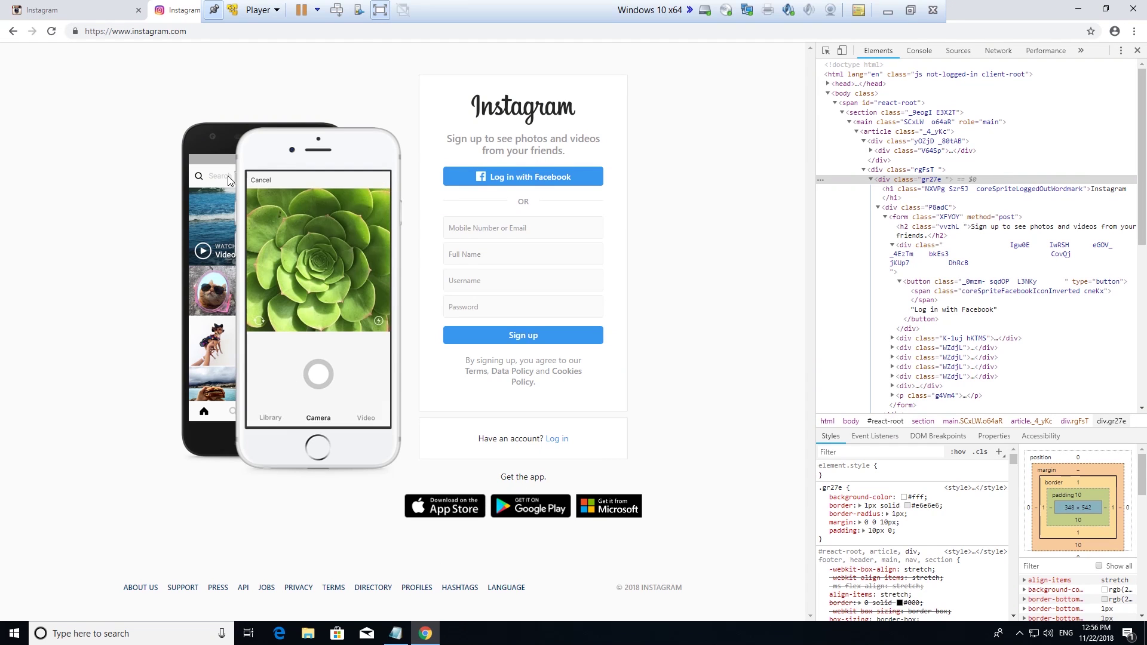
middle_click(59, 13)
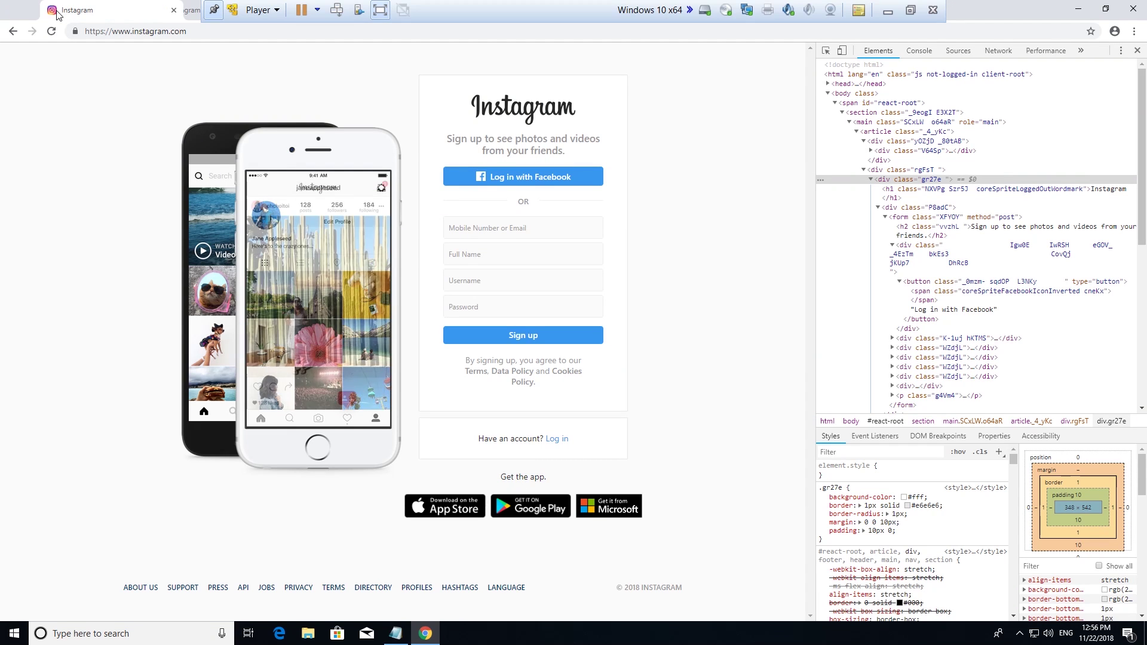
click(133, 16)
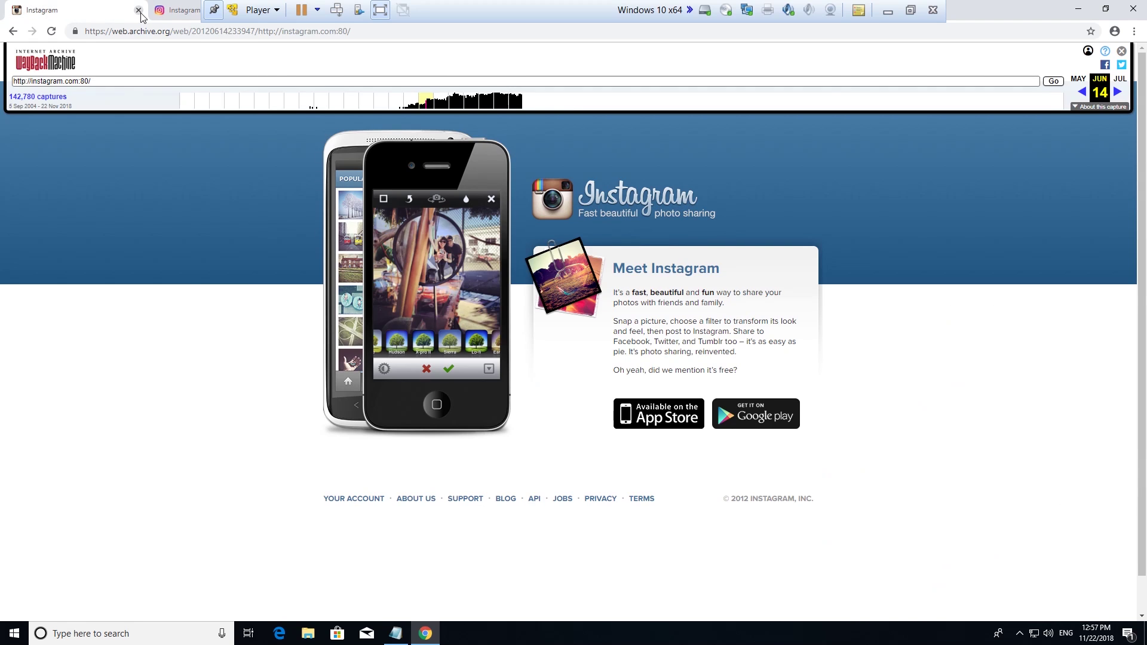
click(138, 11)
click(139, 10)
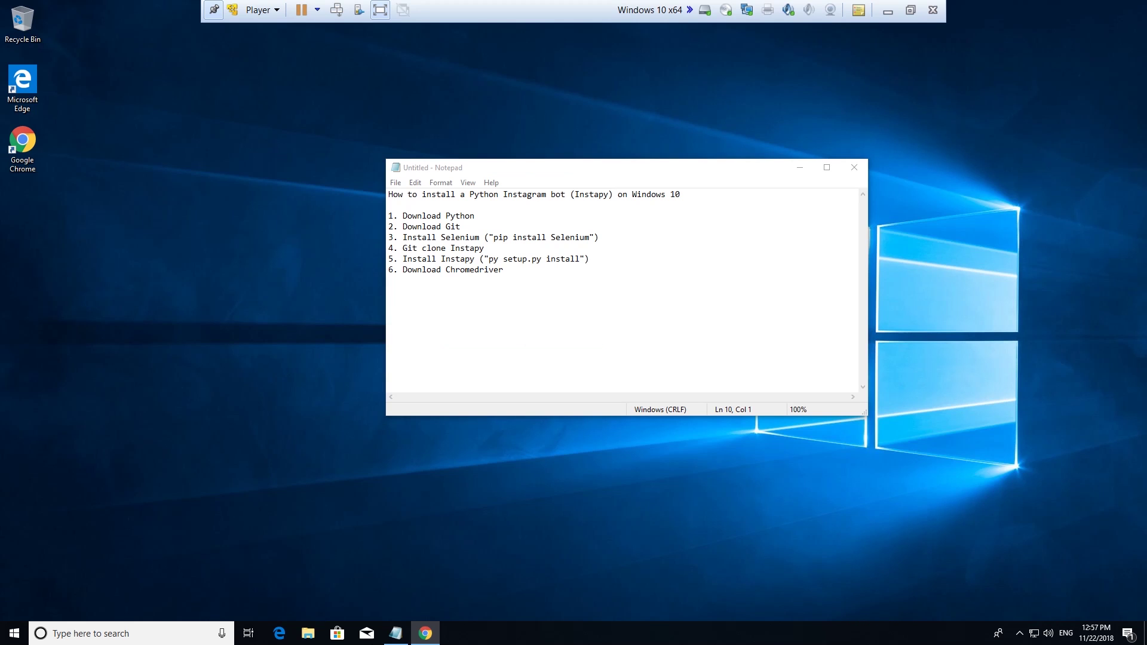
double_click(22, 141)
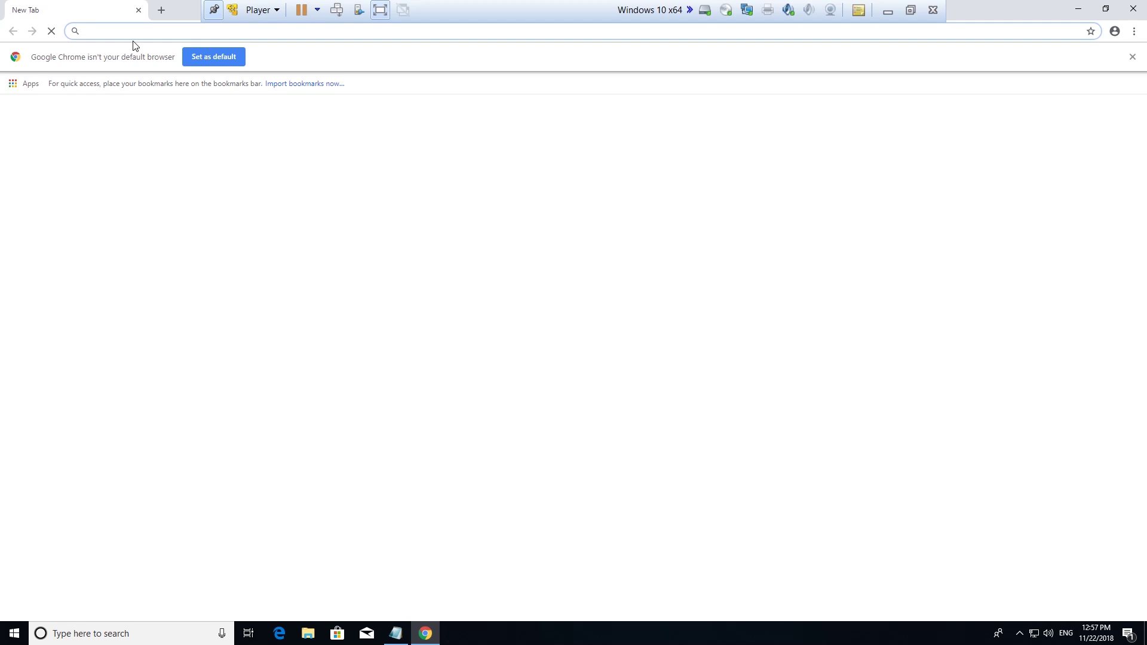
- Load python.org from the new tab's address bar
text(p)
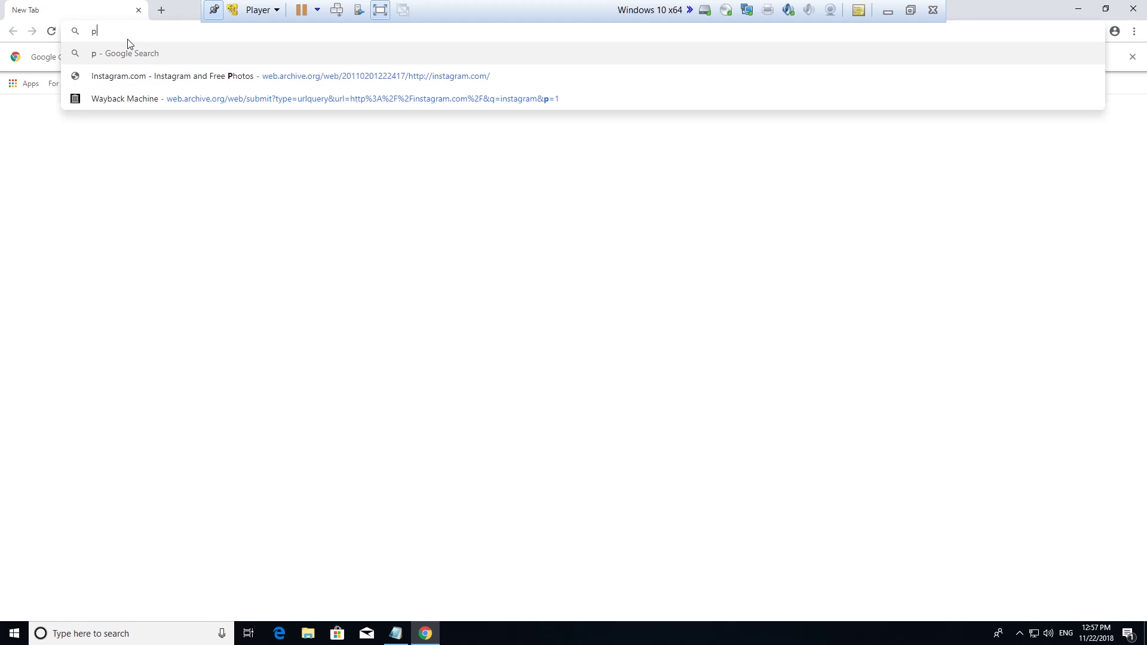
text(ython.org)
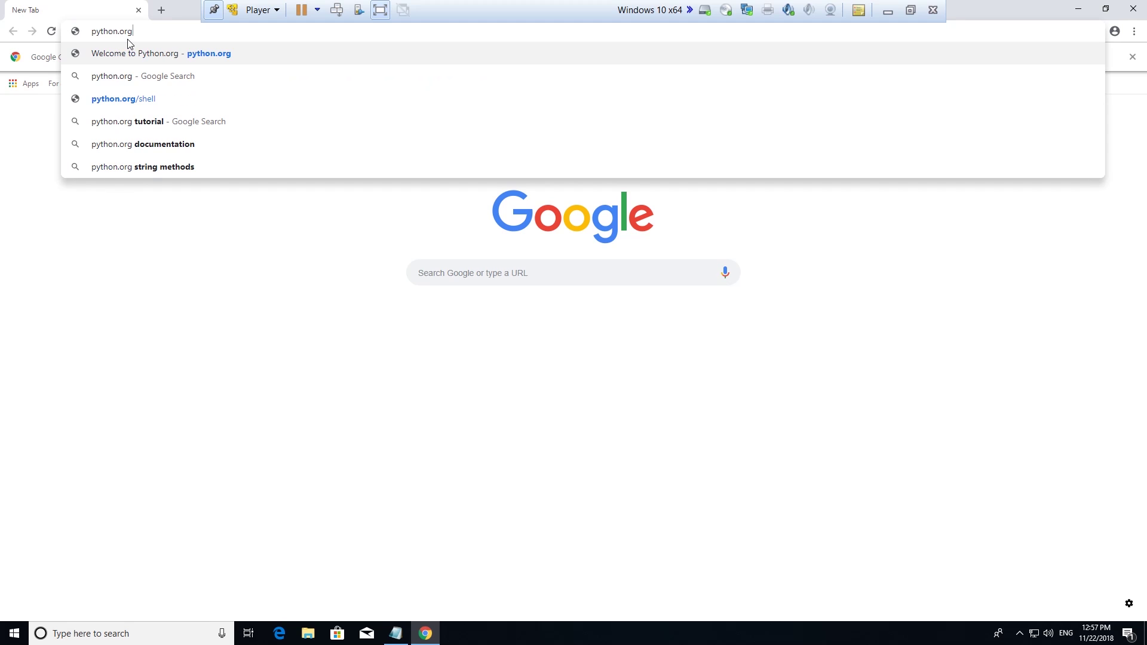
key(Return)
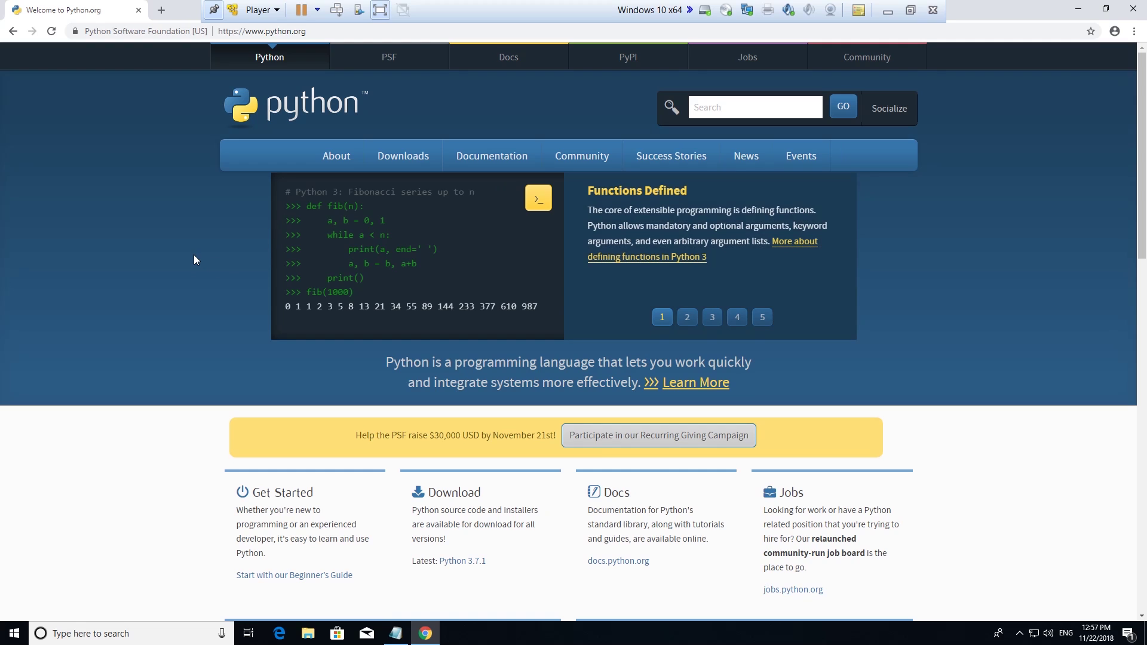
- From the Downloads menu, download the Python 3.7.1 Windows installer
mouse_move(394, 155)
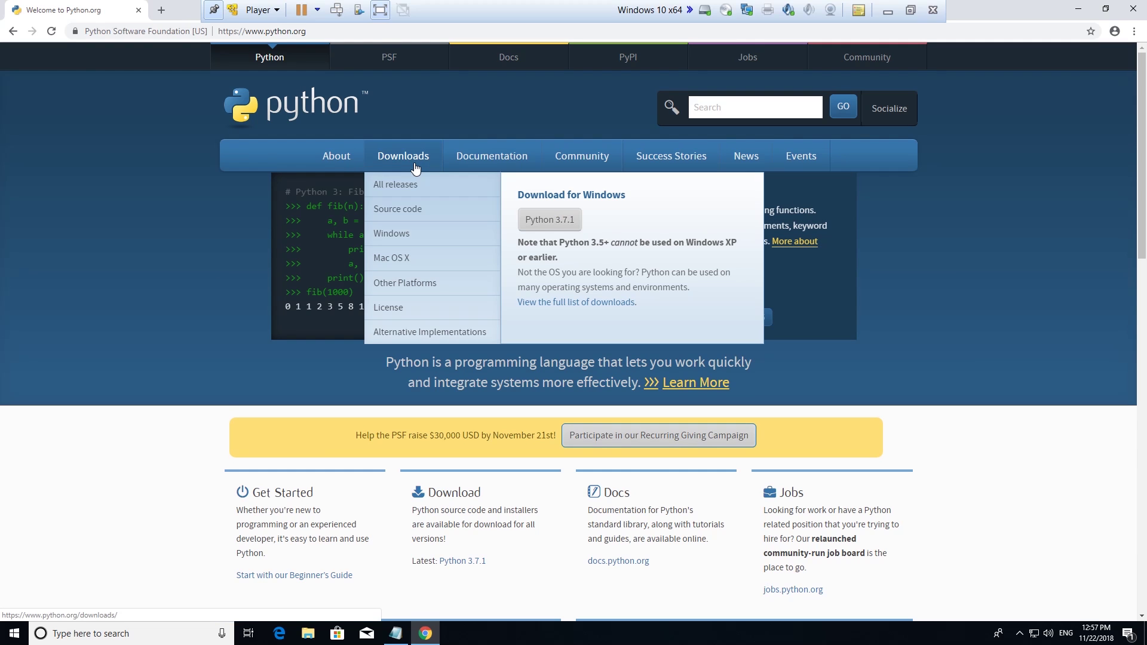
click(545, 225)
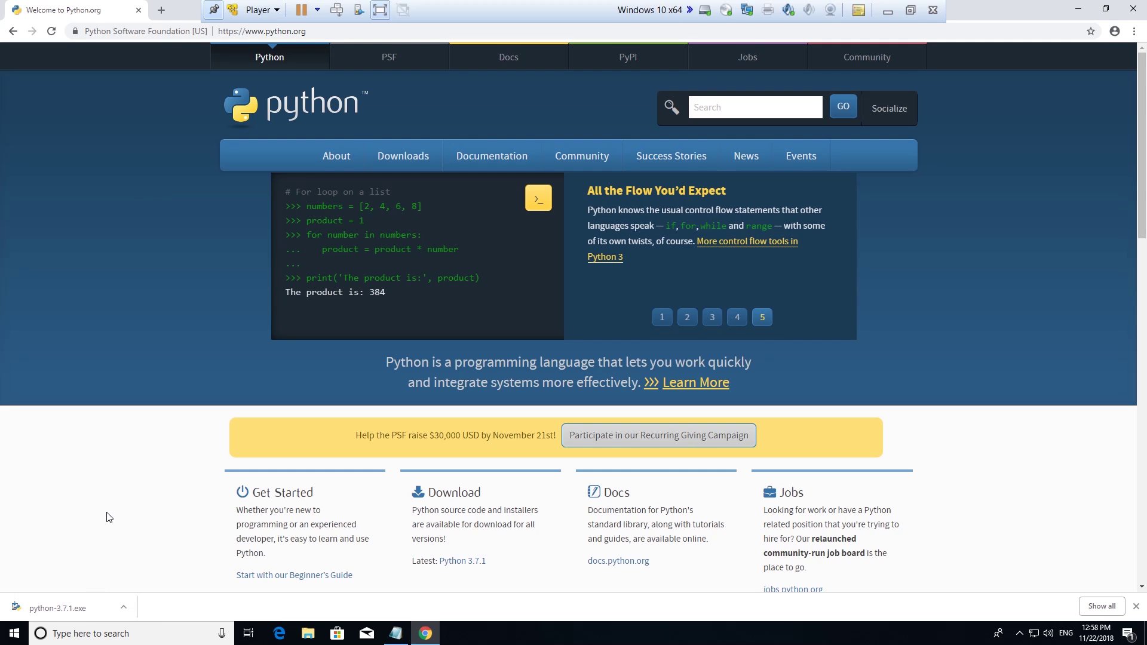
- Run python-3.7.1.exe and Install Now with 'Add Python 3.7 to PATH' ticked, approving UAC
click(67, 608)
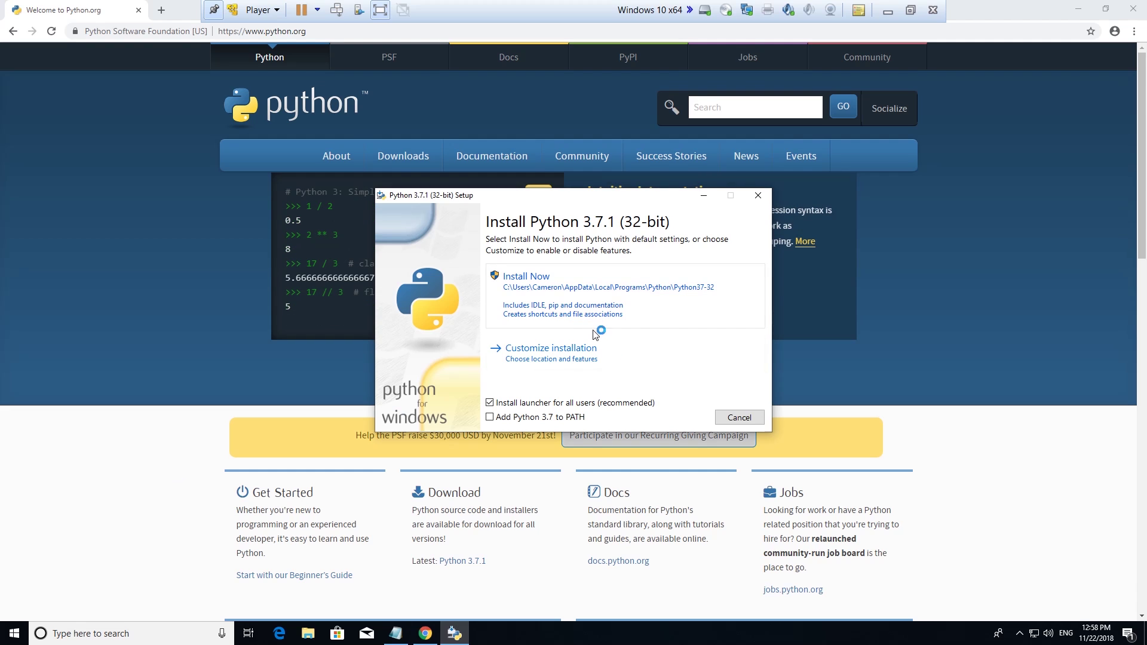
click(490, 417)
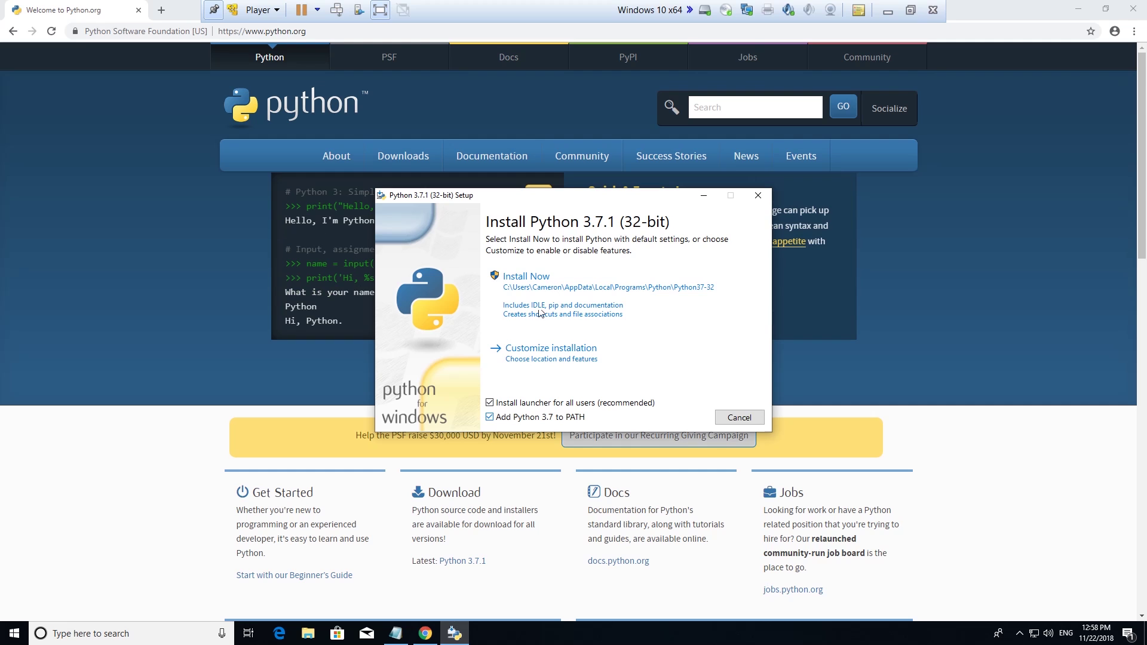
click(634, 301)
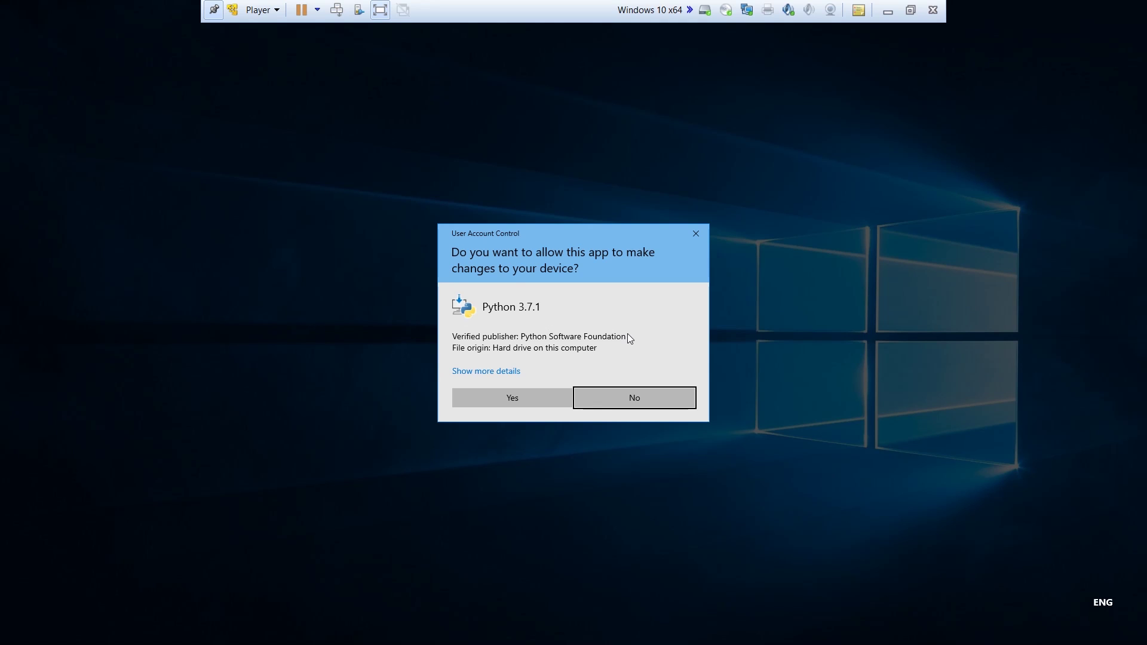
click(513, 398)
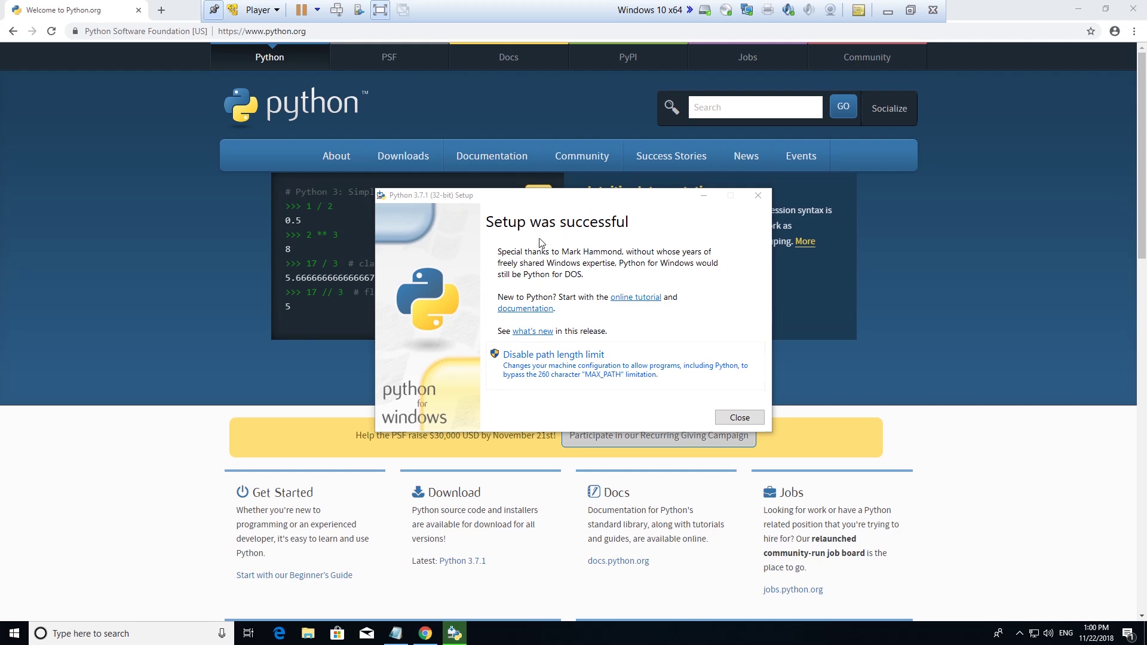
- Close the installer, search 'python', and open the Python 3.7 (32-bit) file location
click(759, 424)
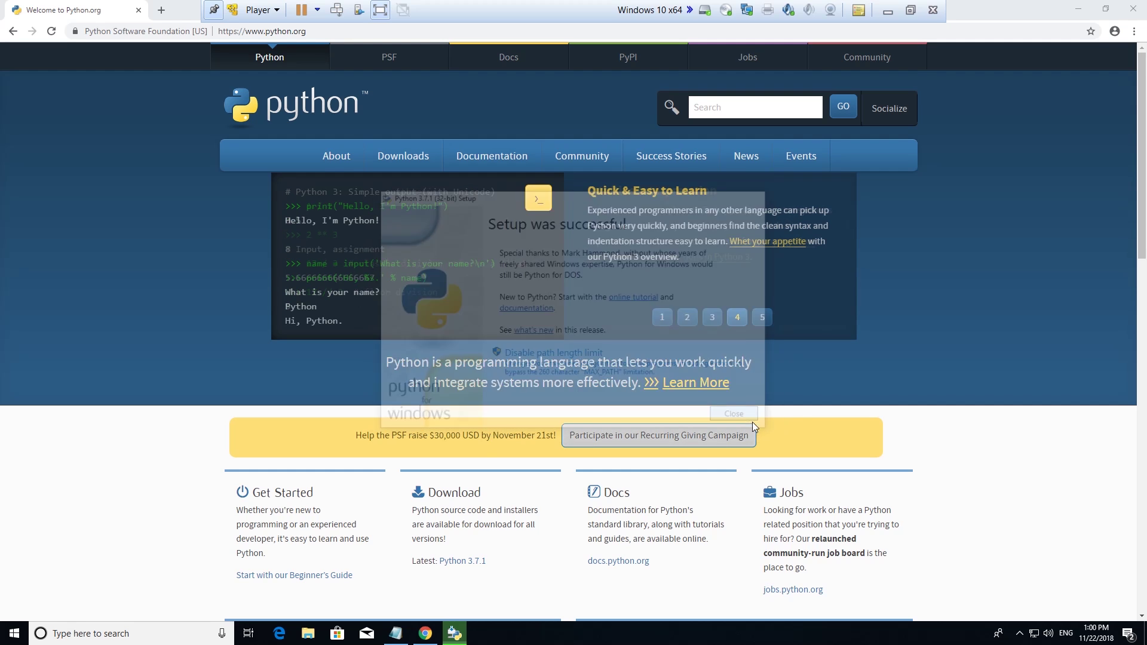
click(1078, 10)
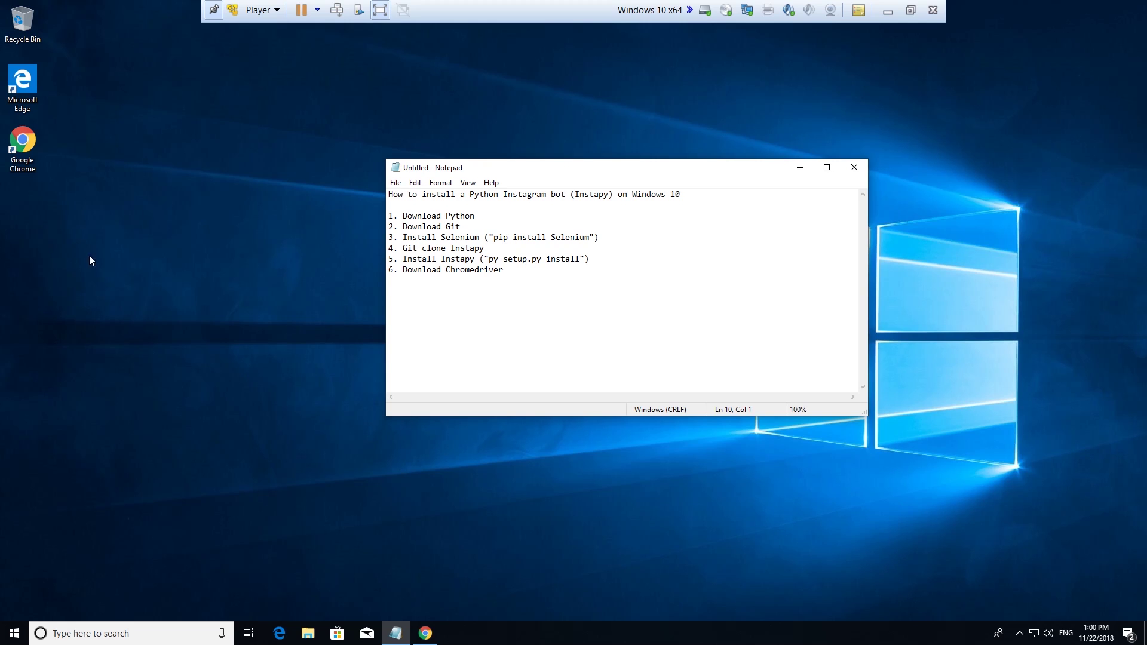
click(153, 630)
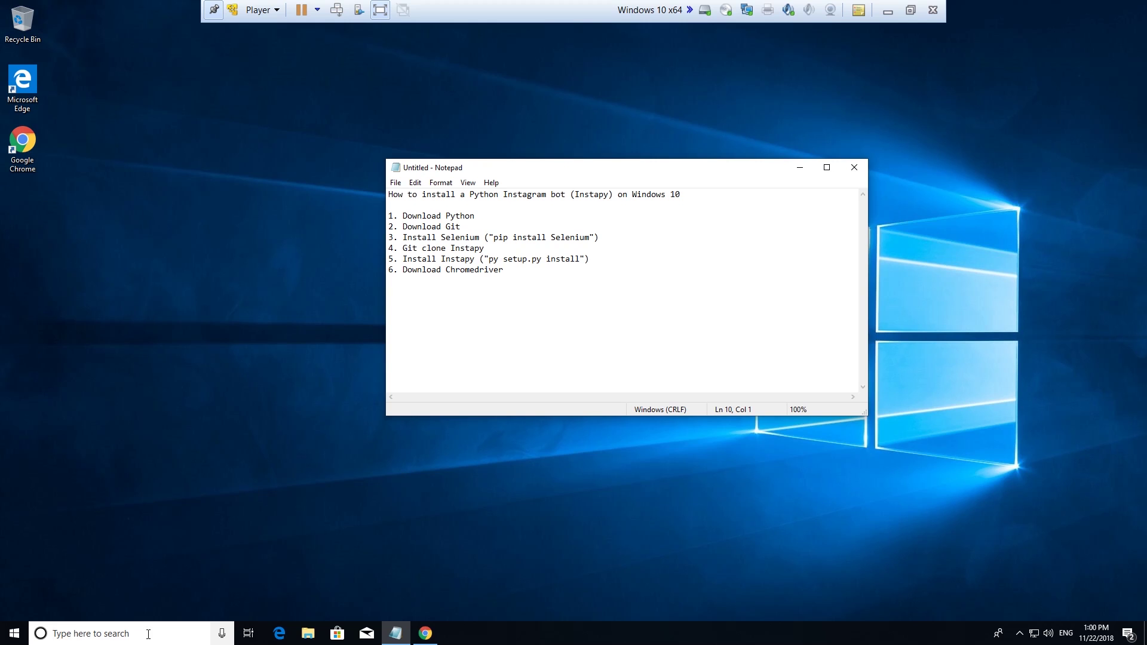
text(pytho)
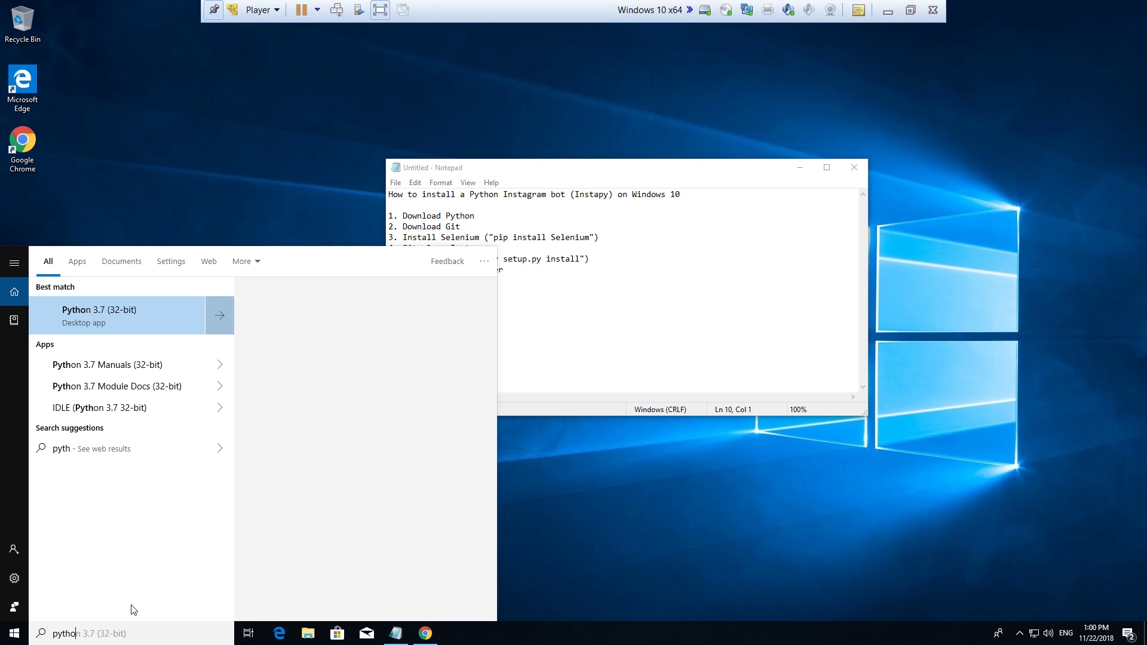
text(n)
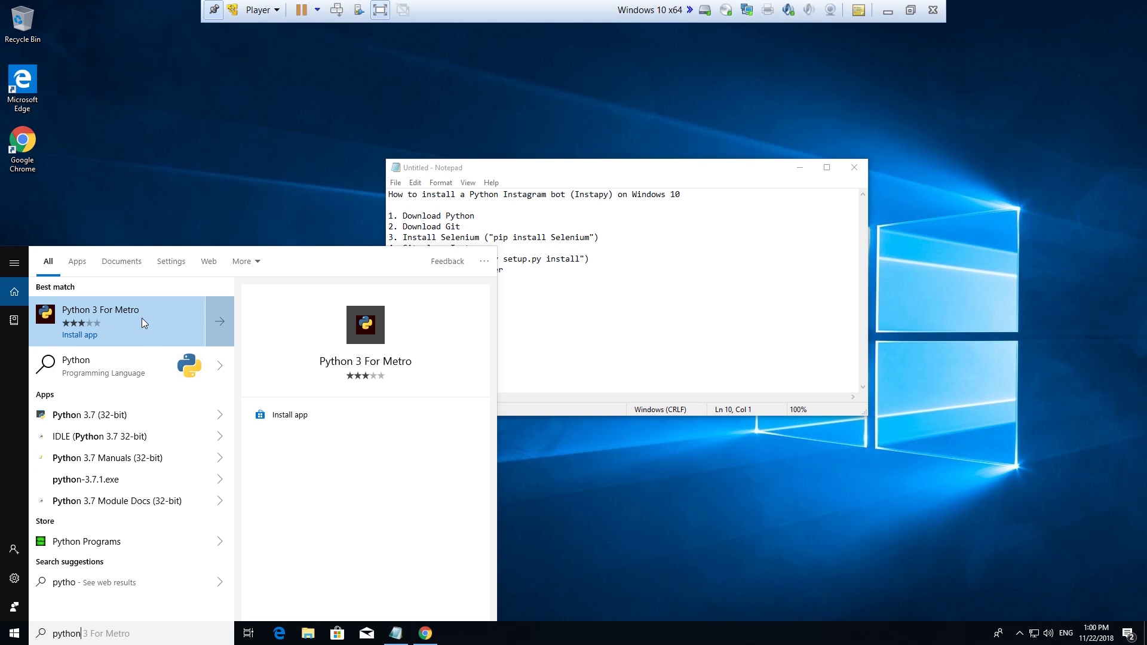
right_click(141, 324)
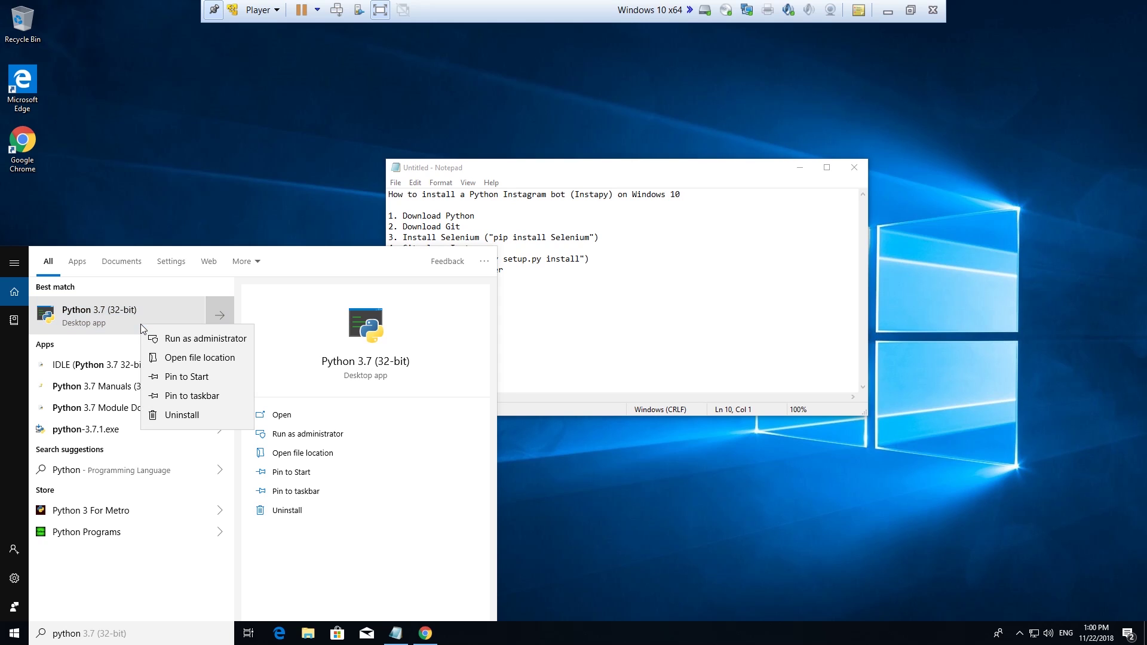
click(194, 357)
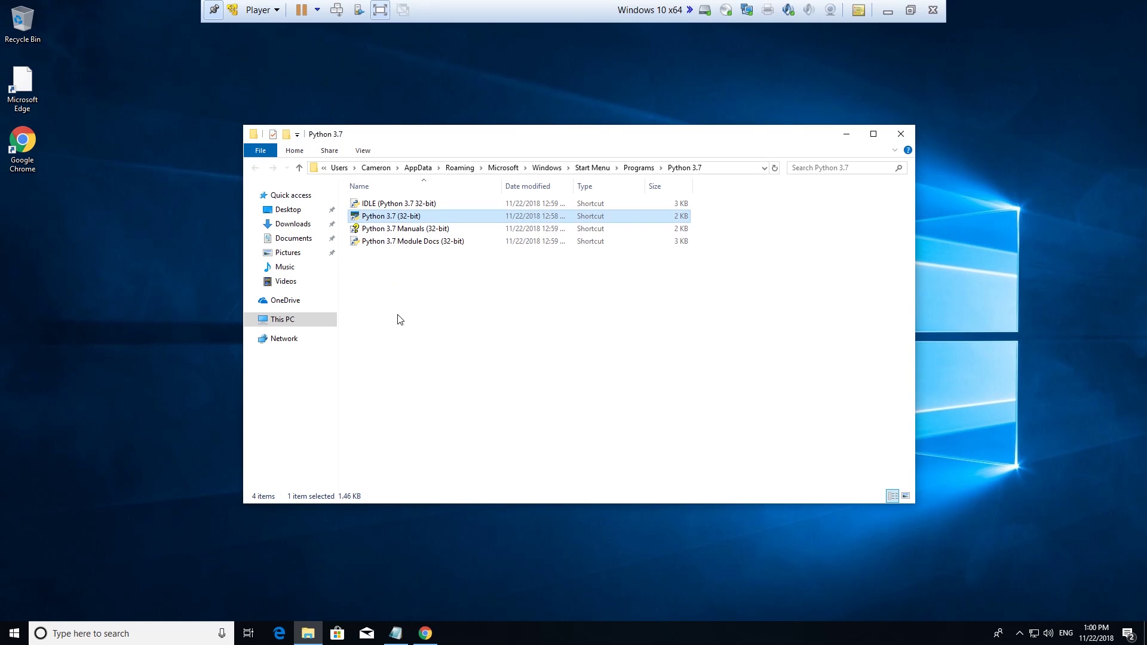
- Send the IDLE (Python 3.7 32-bit) shortcut to the desktop, then minimize Explorer and restore Chrome
right_click(429, 218)
click(428, 204)
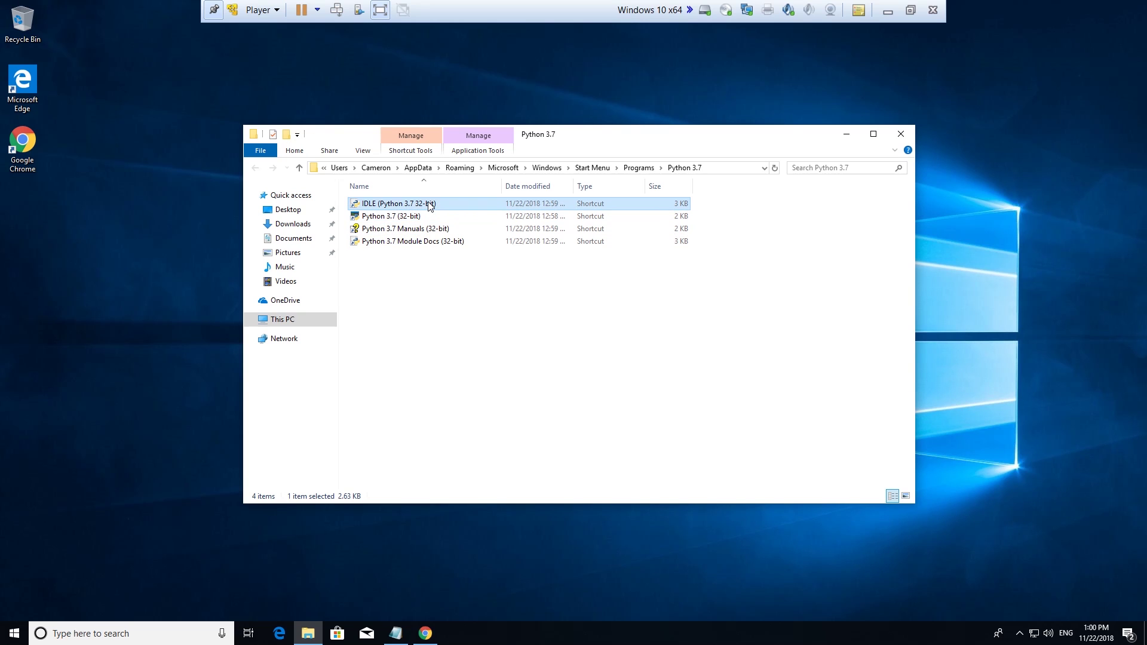
right_click(436, 202)
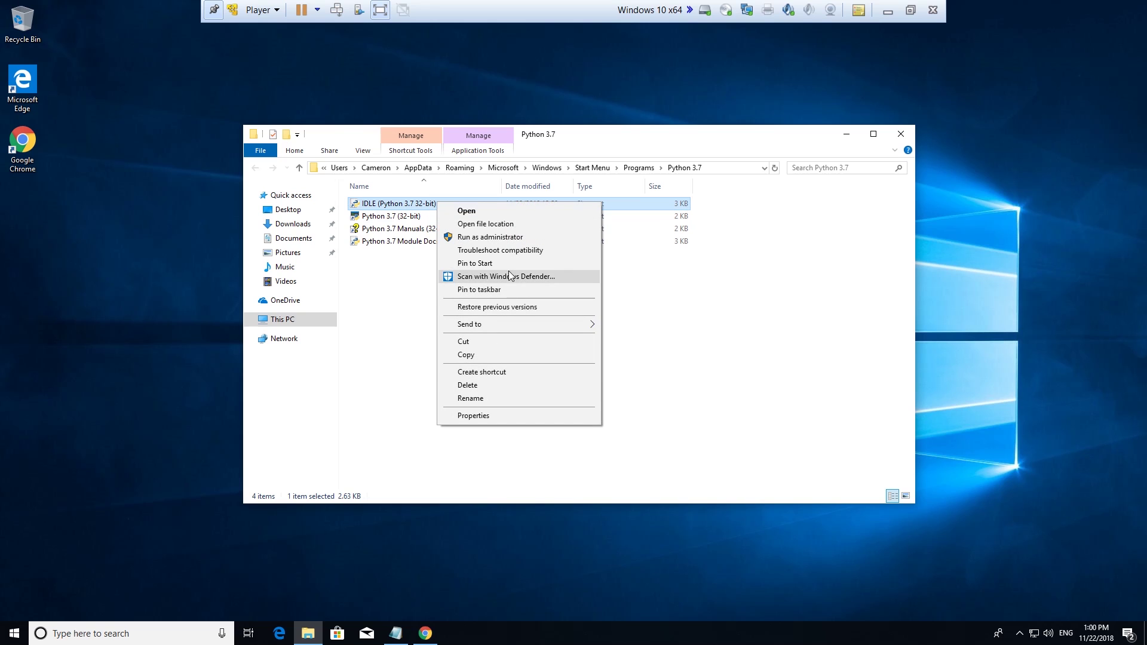
mouse_move(516, 325)
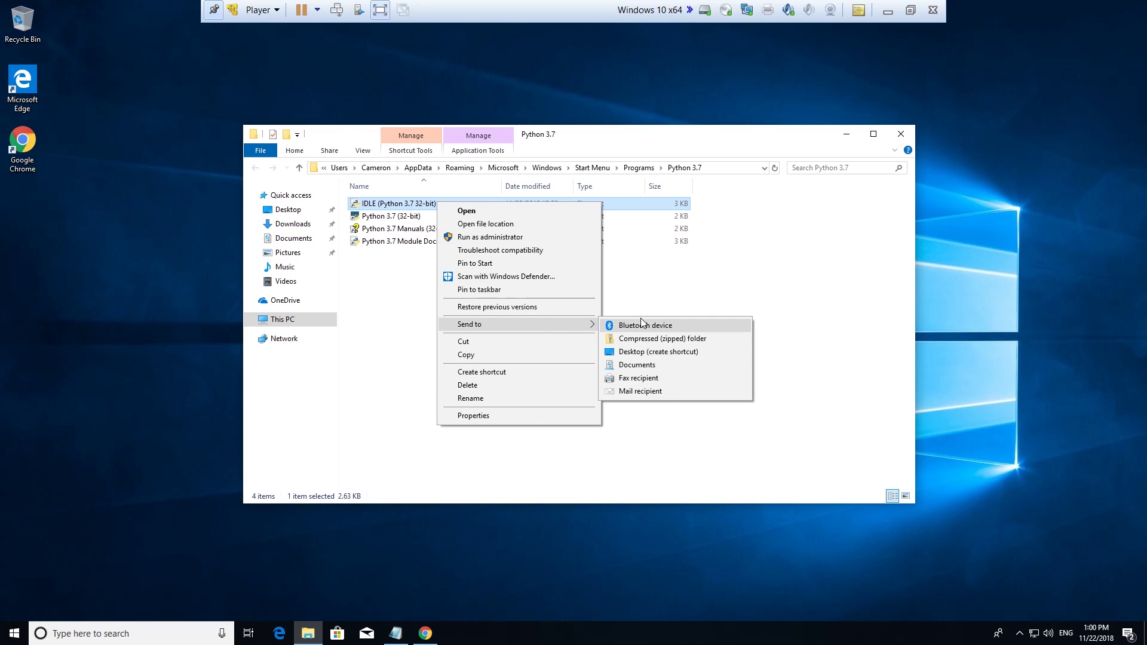
click(654, 350)
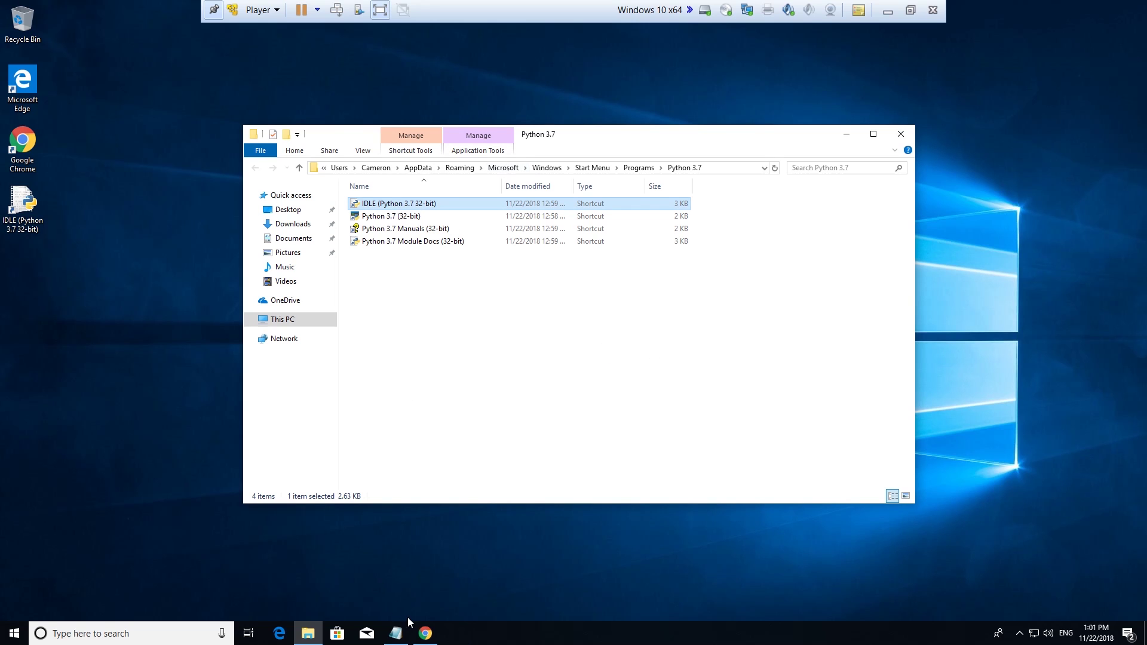
click(844, 134)
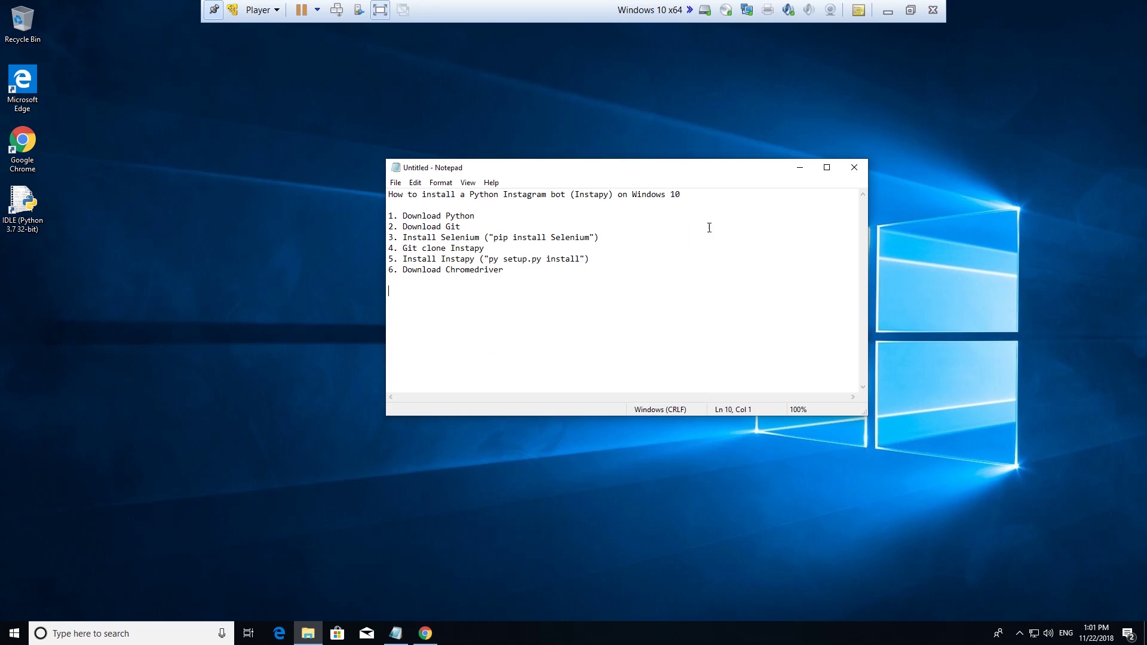
click(425, 633)
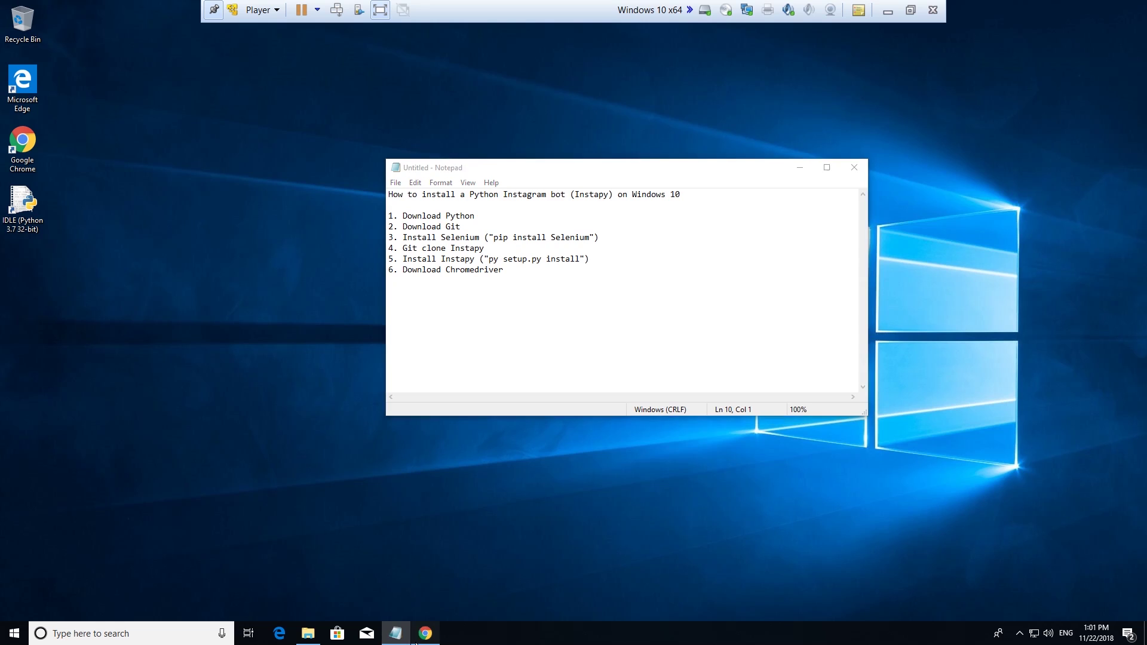
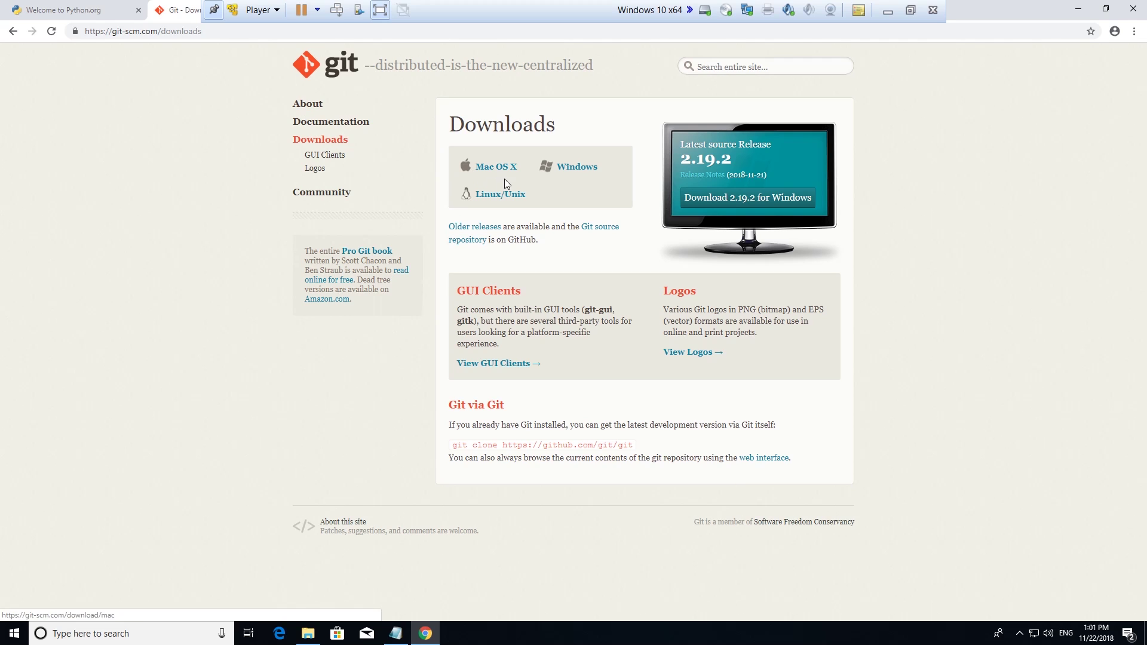
- Download the Git-2.19.2-64-bit.exe Windows installer from git-scm.com and run it
click(579, 170)
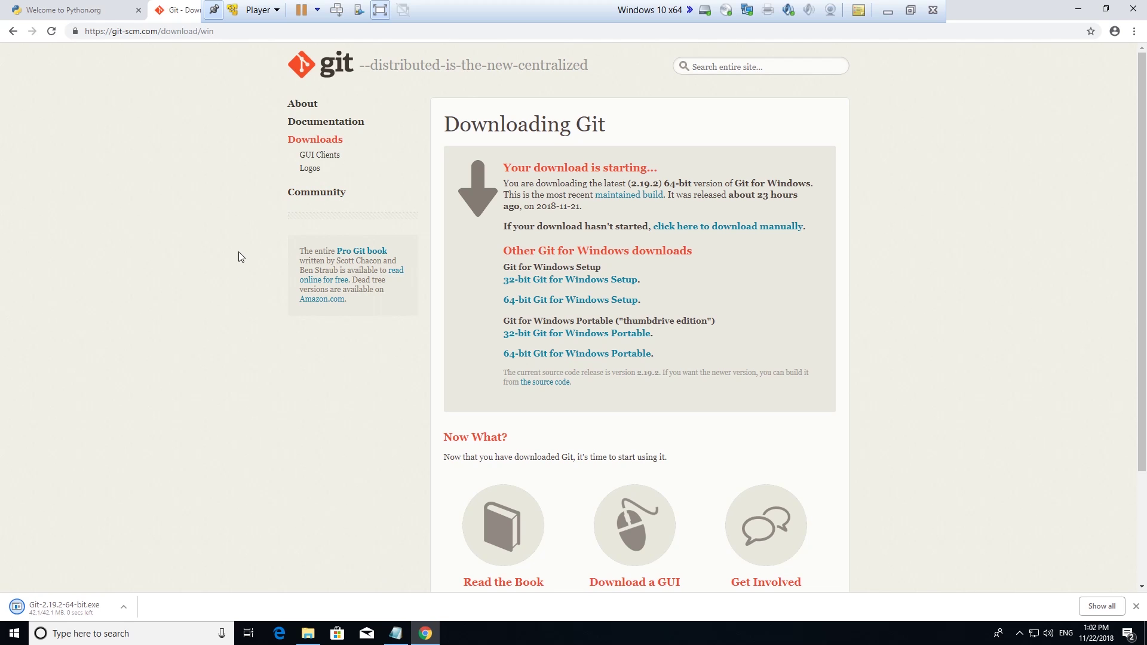
click(84, 608)
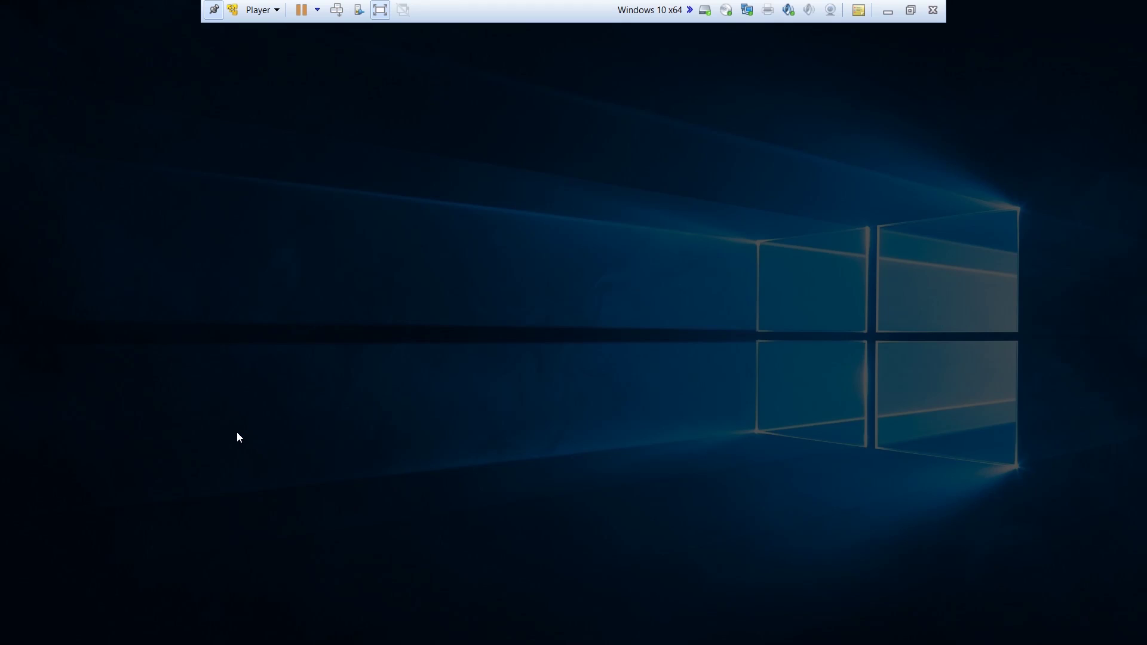
- Install Git 2.19.2 keeping every default option, including the GPL licence and the MinTTY terminal
click(542, 397)
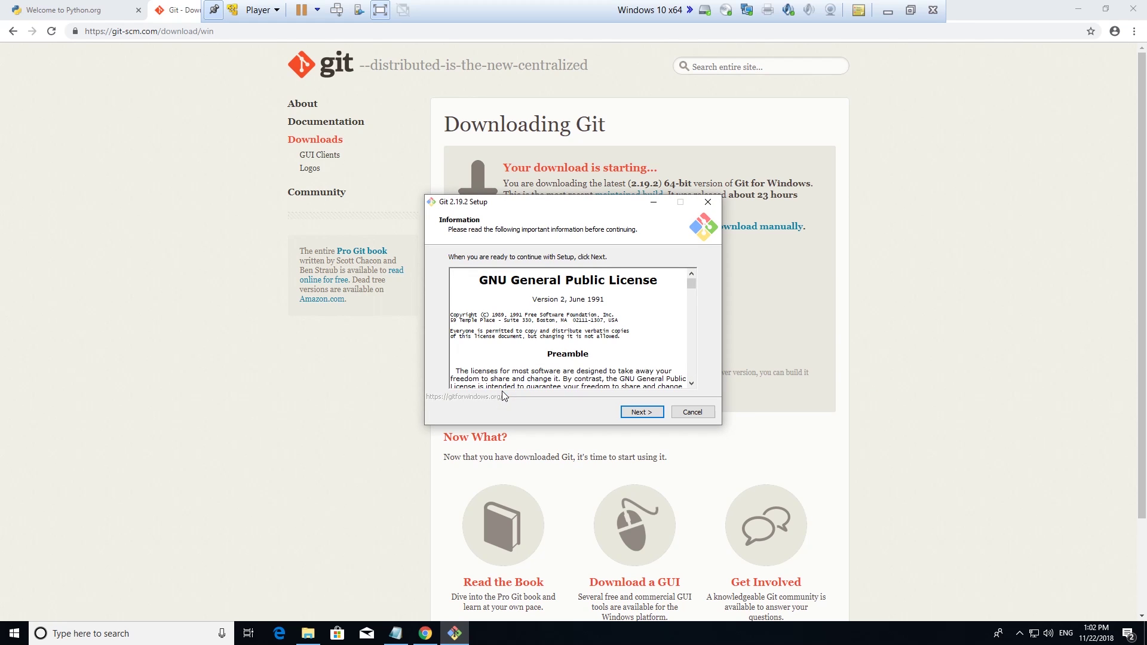
click(632, 411)
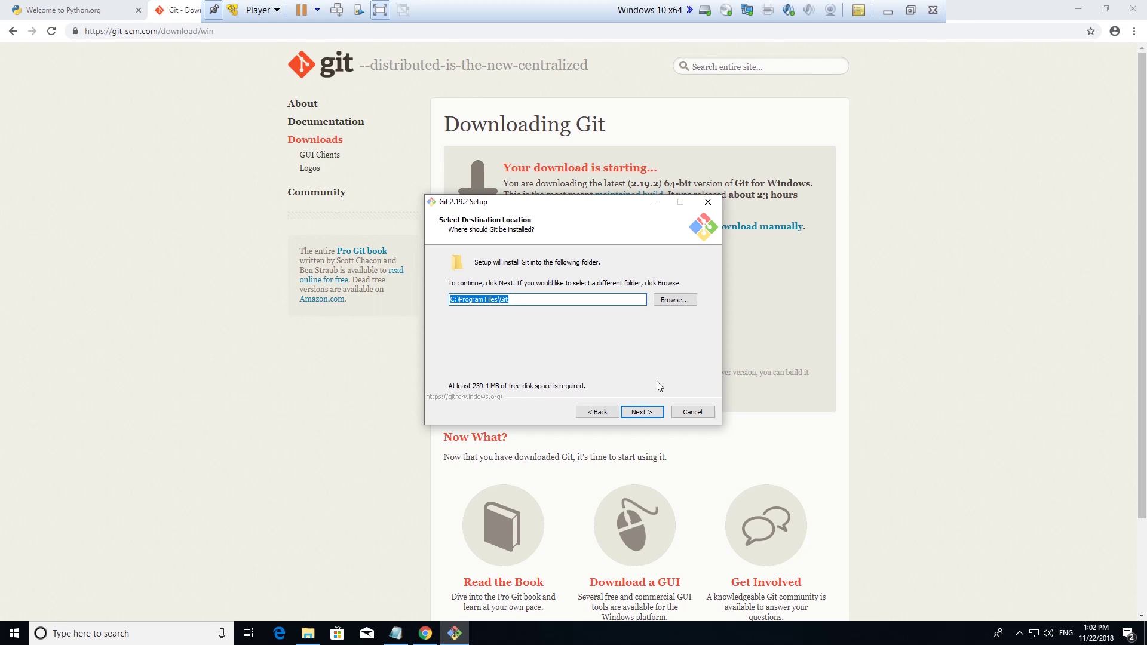
click(648, 412)
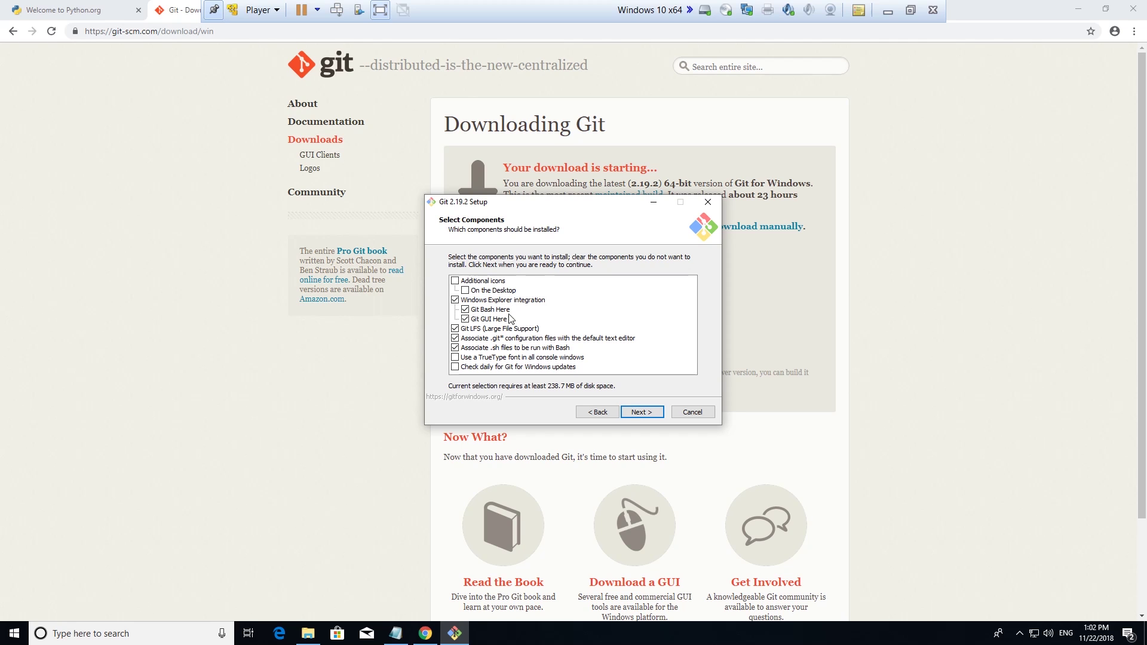
click(631, 411)
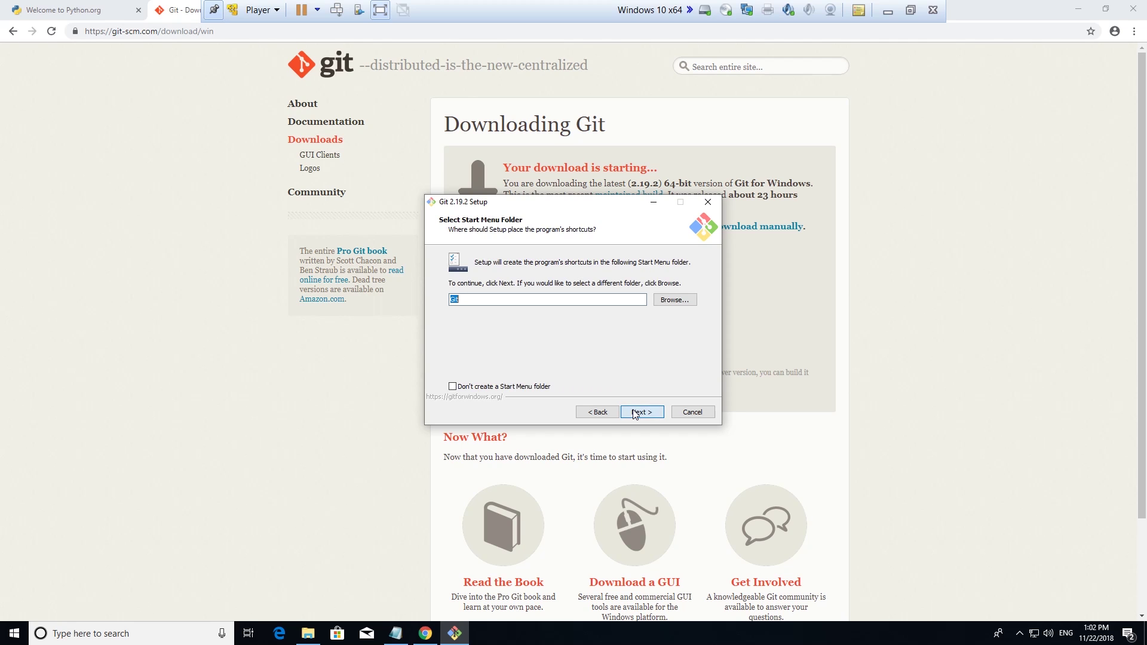
click(637, 412)
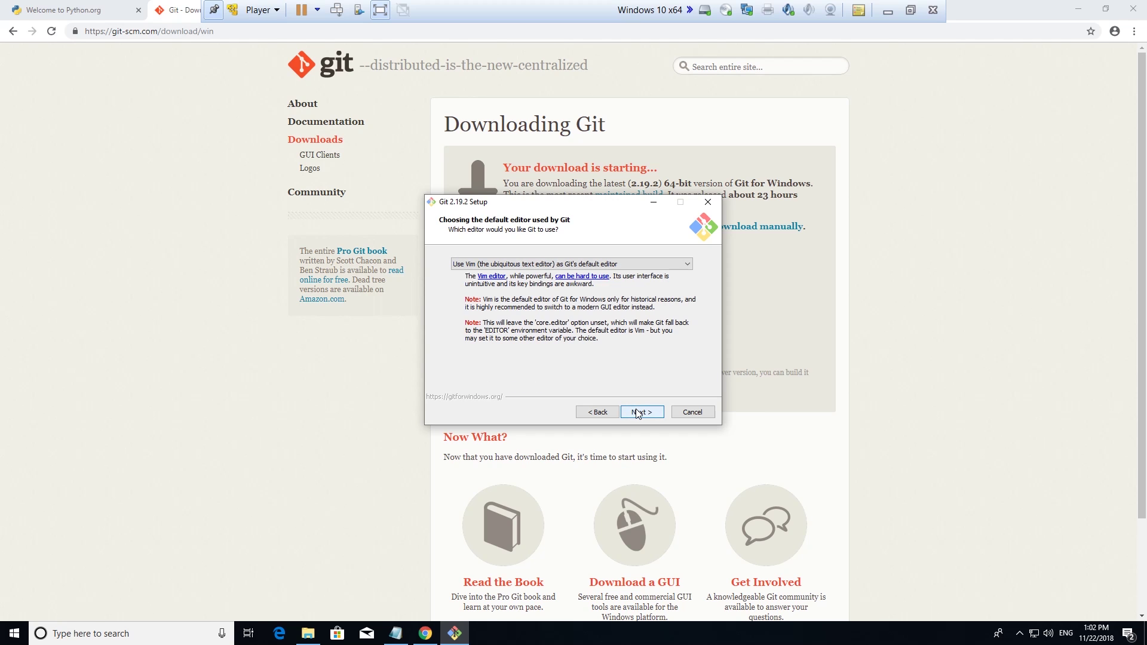
click(638, 413)
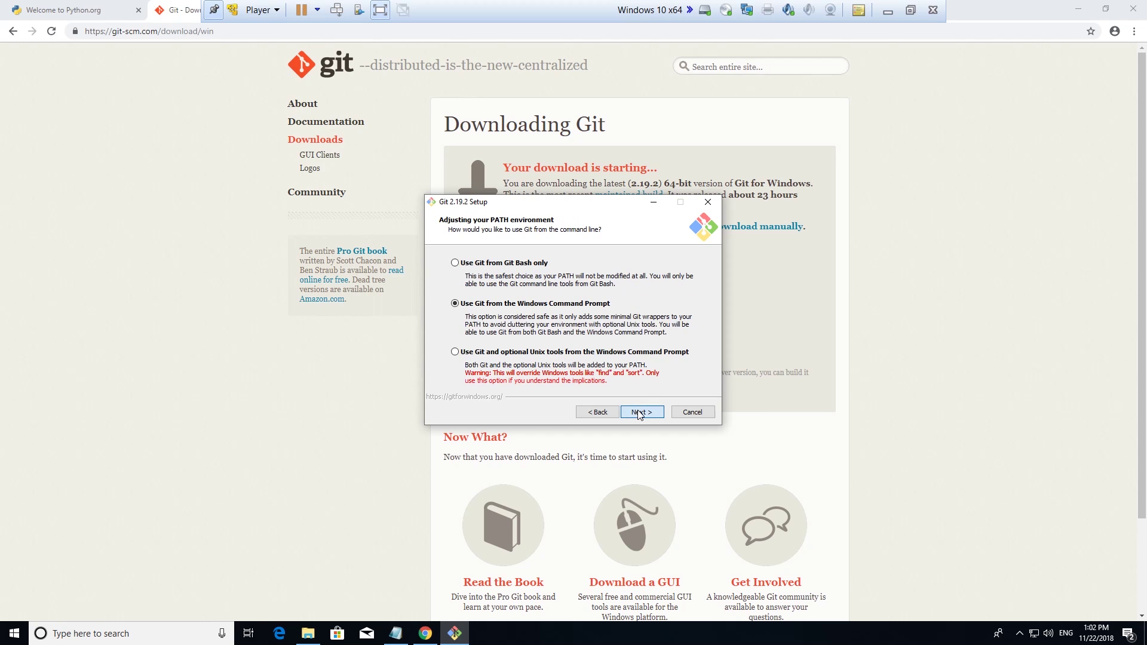
click(633, 412)
click(631, 412)
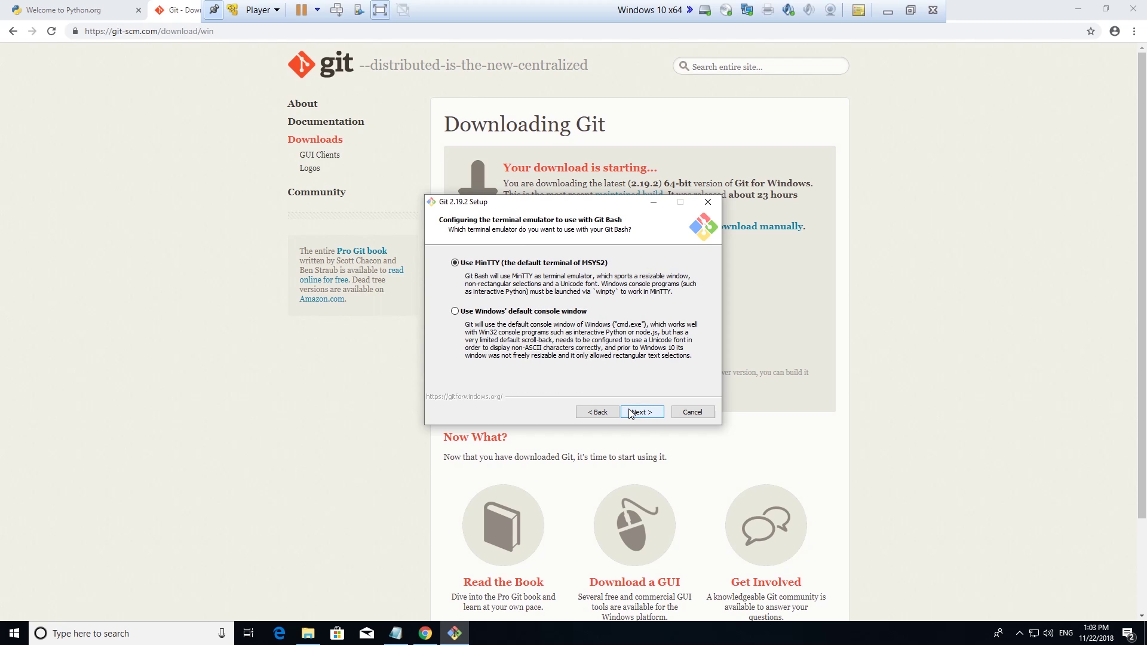
click(632, 412)
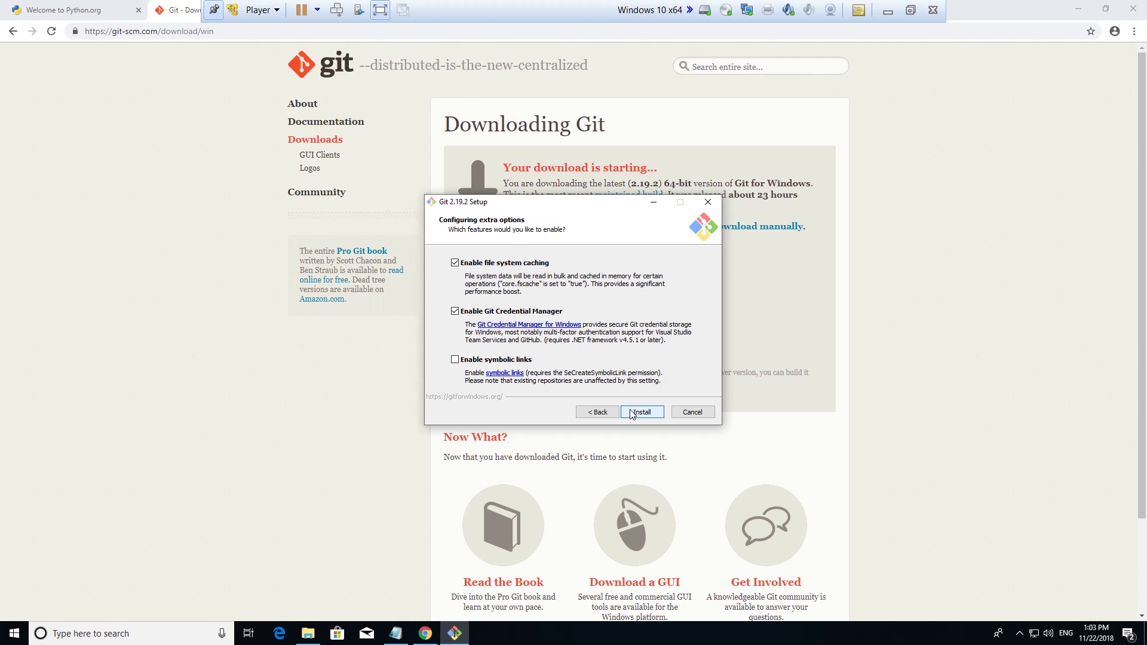
click(640, 412)
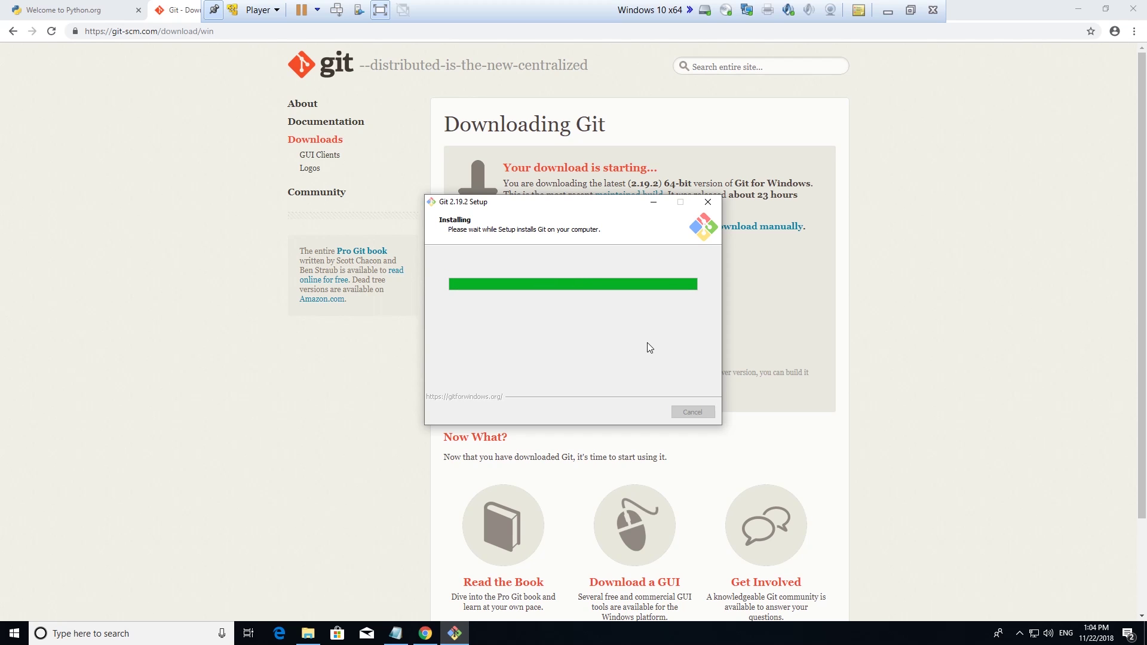
click(641, 412)
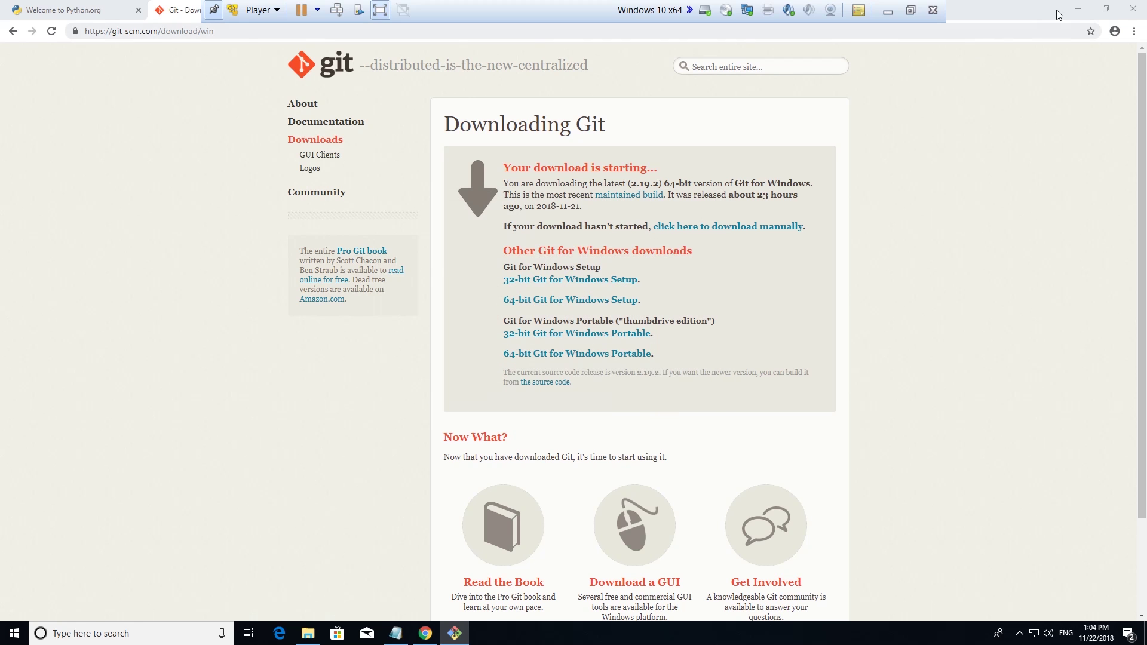
- Clear Chrome and the open-with prompt off the desktop and bring up the IDLE shortcut's options
click(1077, 9)
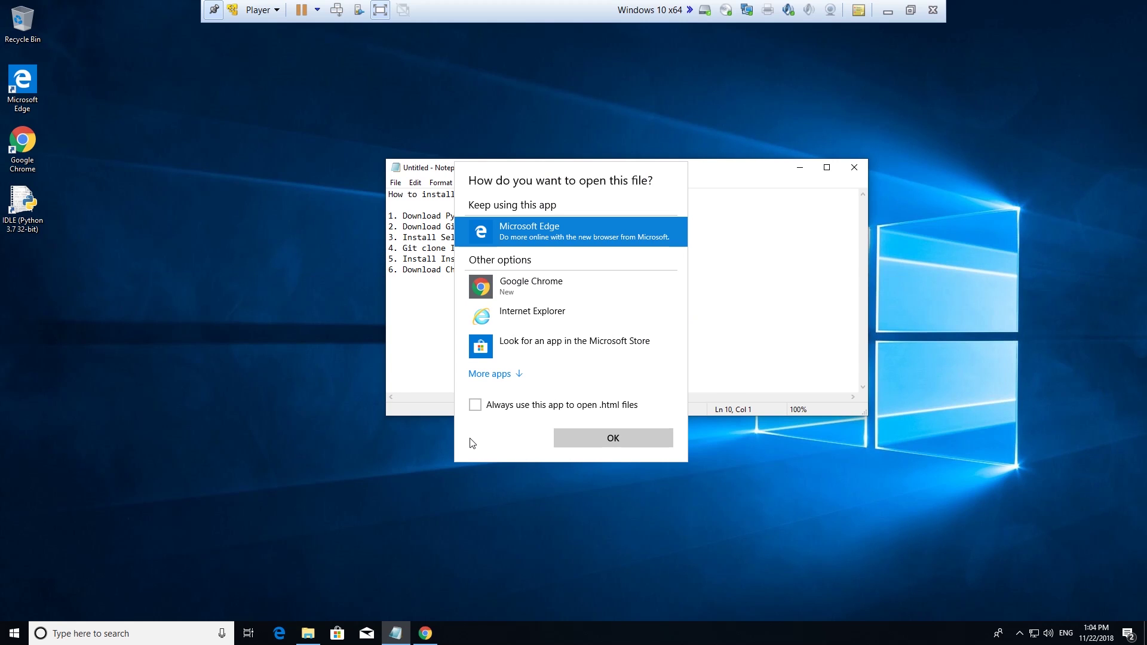
click(731, 213)
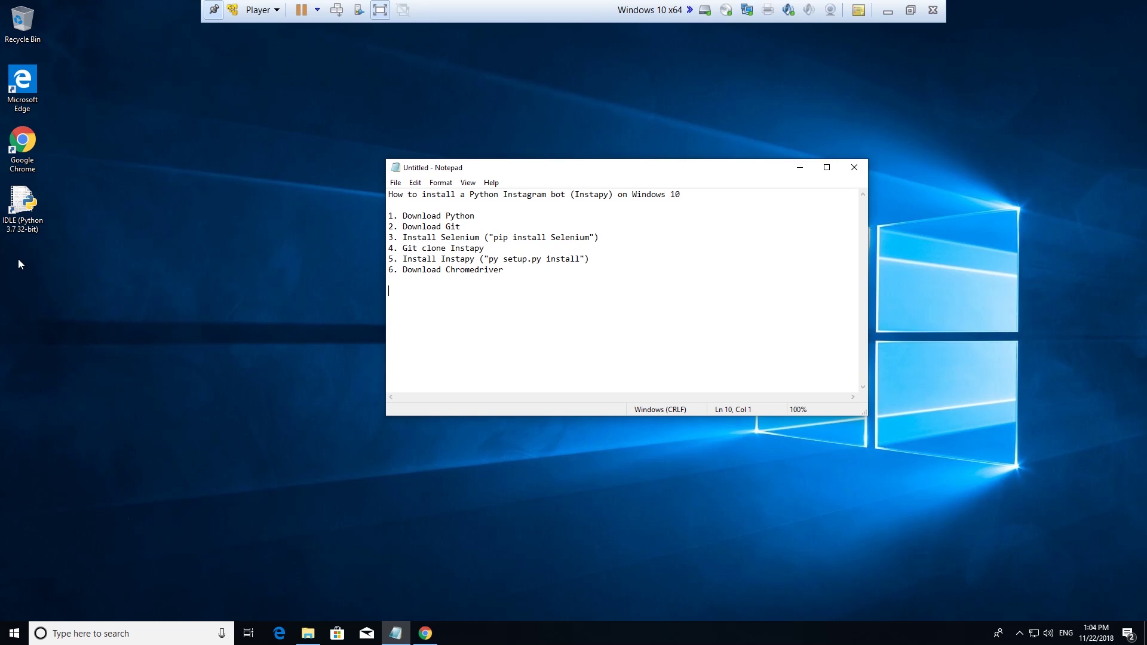
click(33, 208)
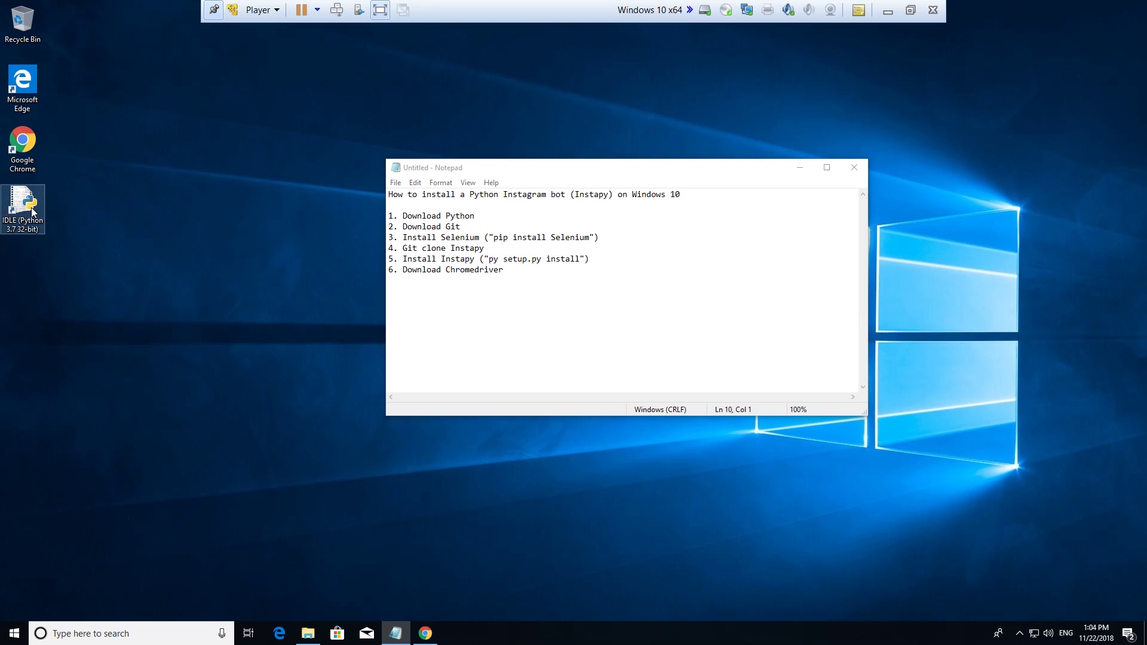
right_click(33, 208)
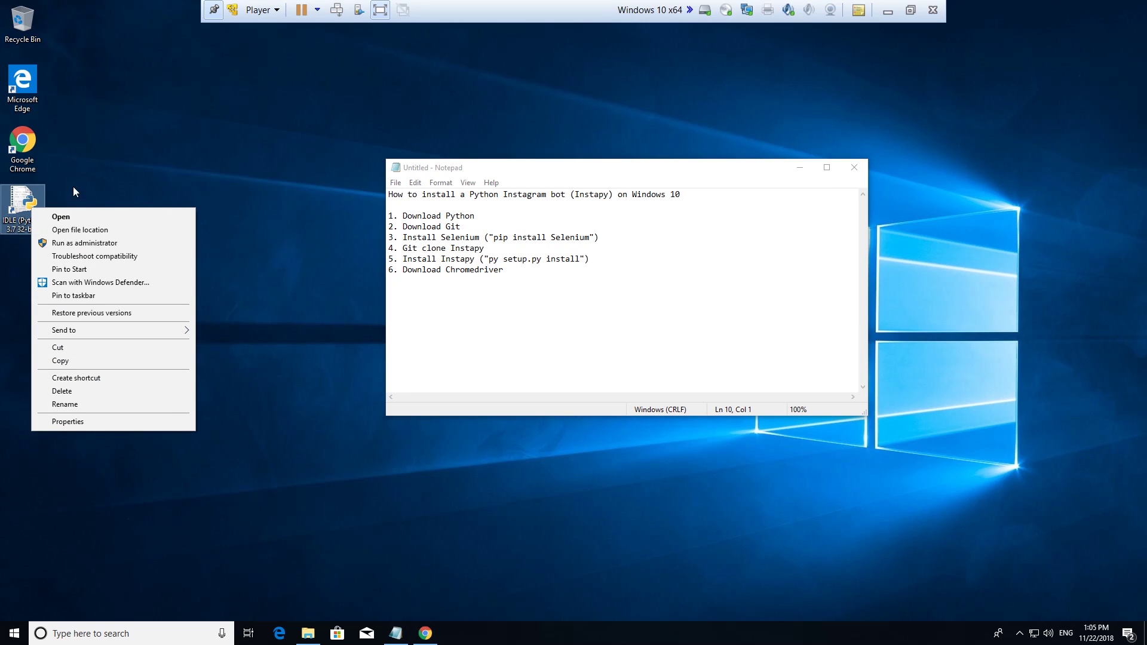
- Open the Python37-32 Scripts folder from IDLE's file location and copy its full path
click(80, 230)
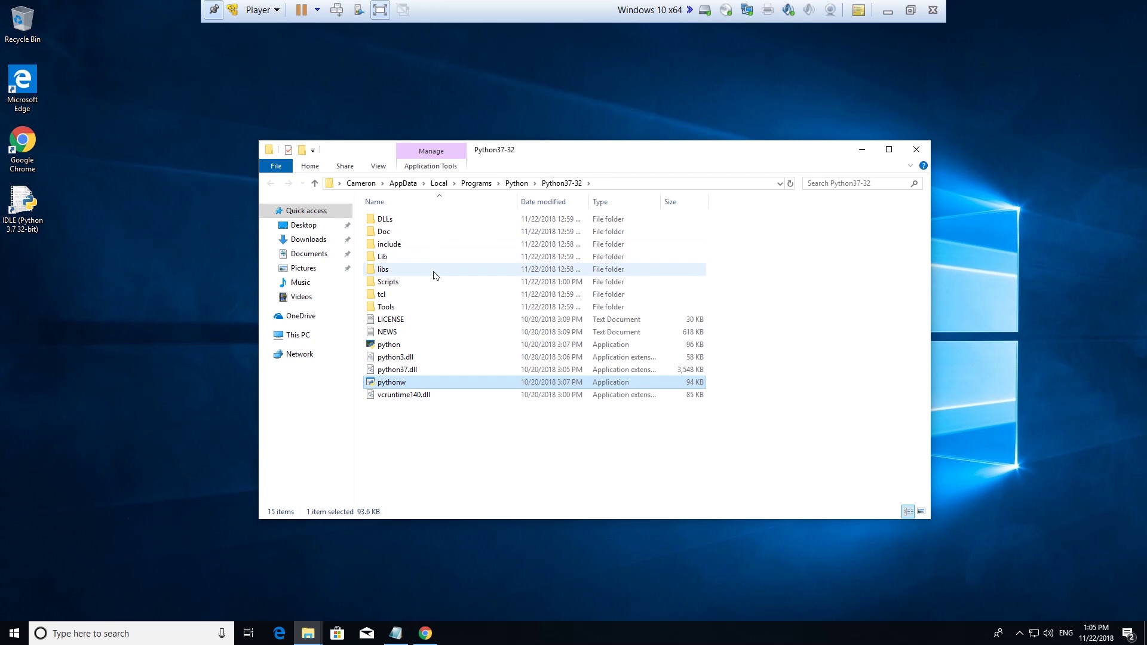
double_click(434, 285)
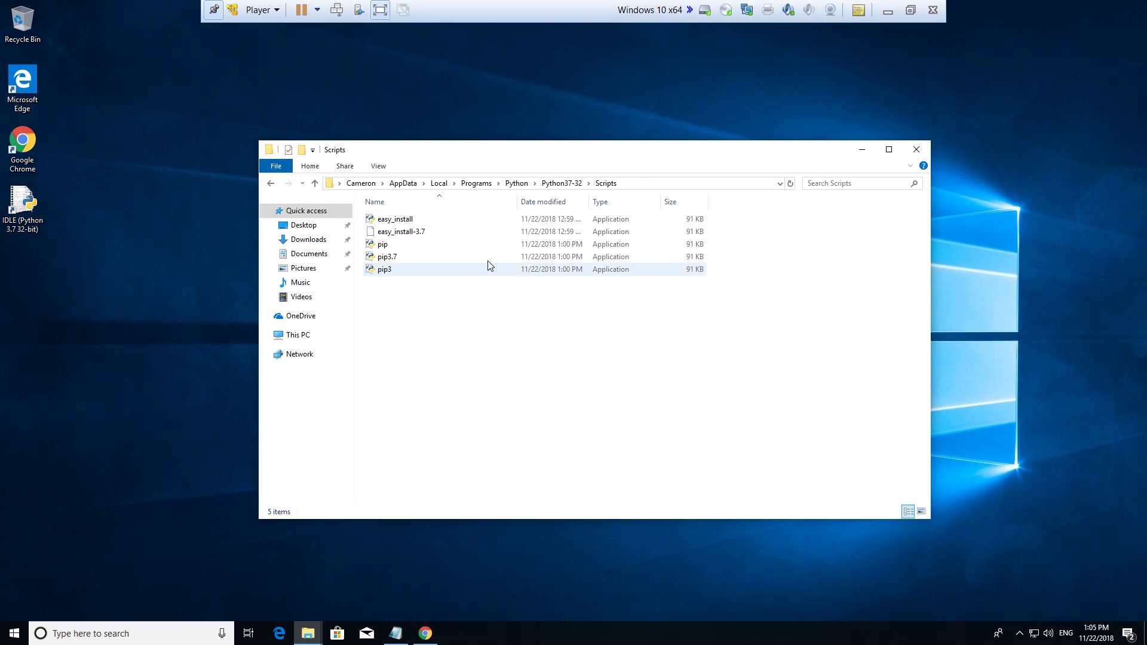
click(640, 185)
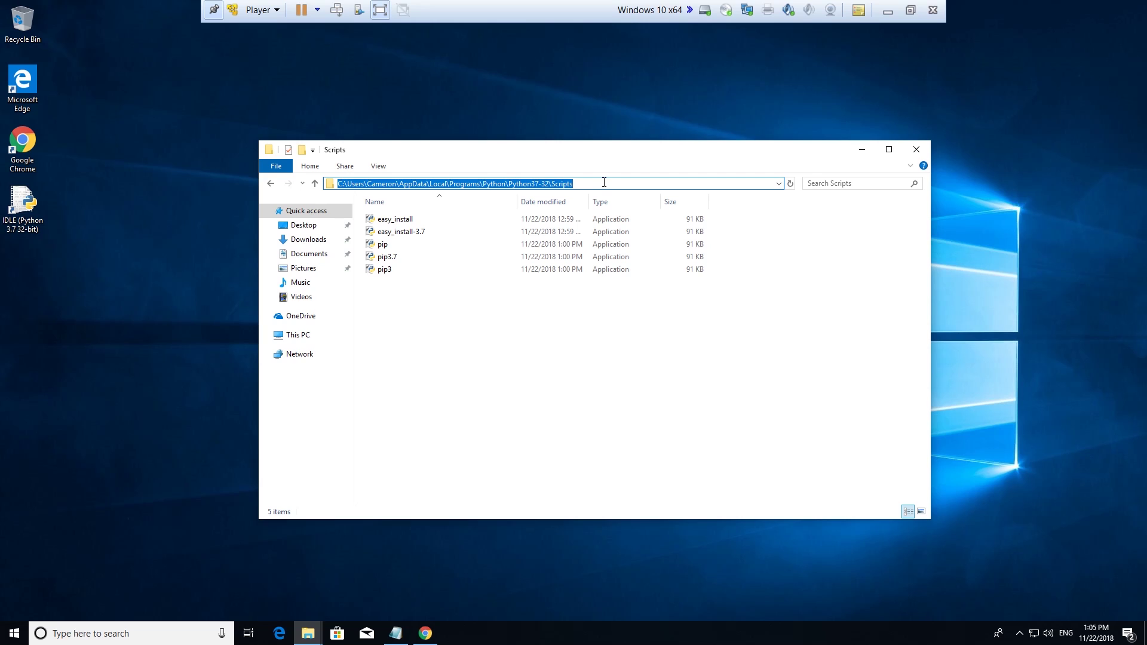
right_click(571, 184)
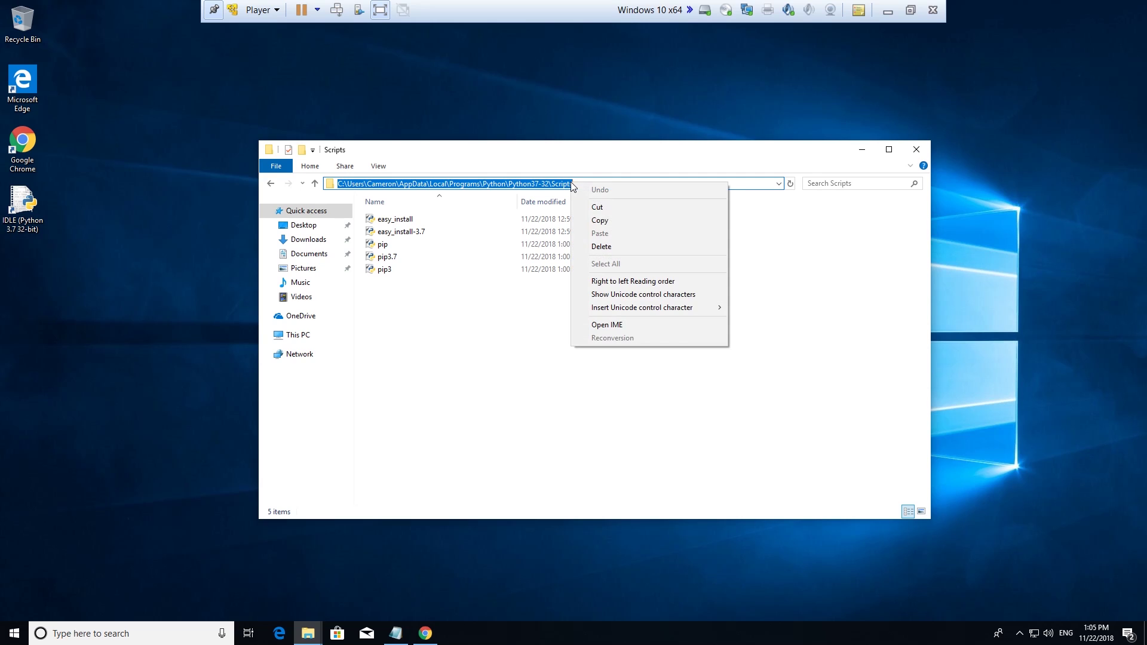
click(599, 218)
- Search 'com' and launch Command Prompt
click(77, 630)
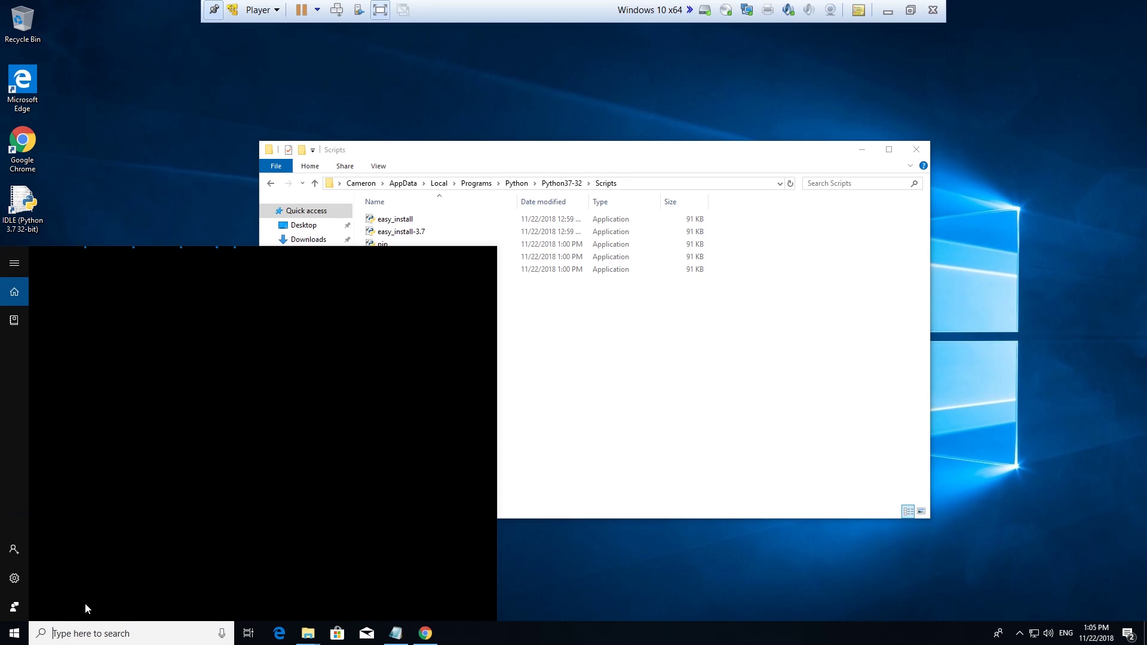
text(com)
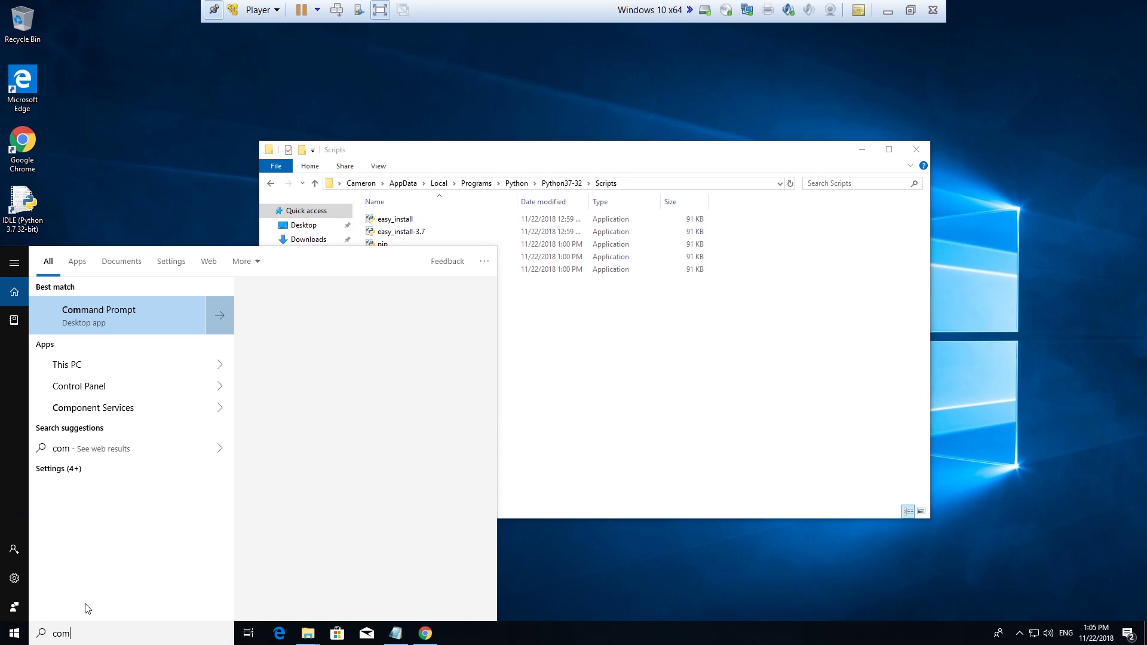
click(135, 315)
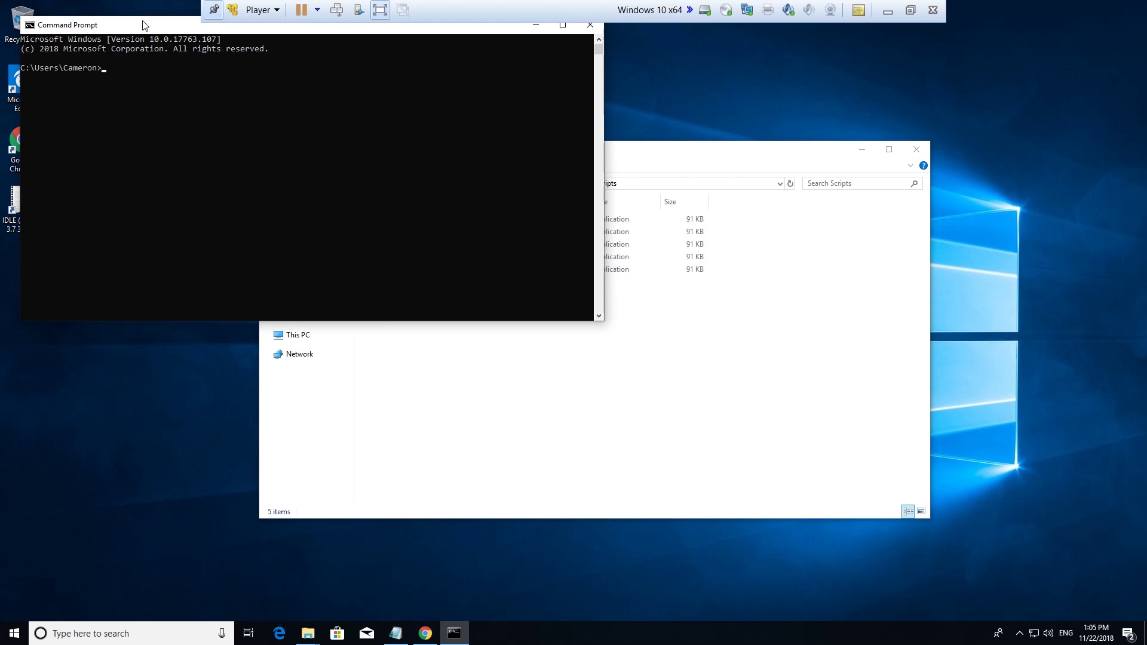
- Change into the pasted Scripts path and pip install selenium 3.141.0 with urllib3 1.24.1
drag(127, 24, 389, 175)
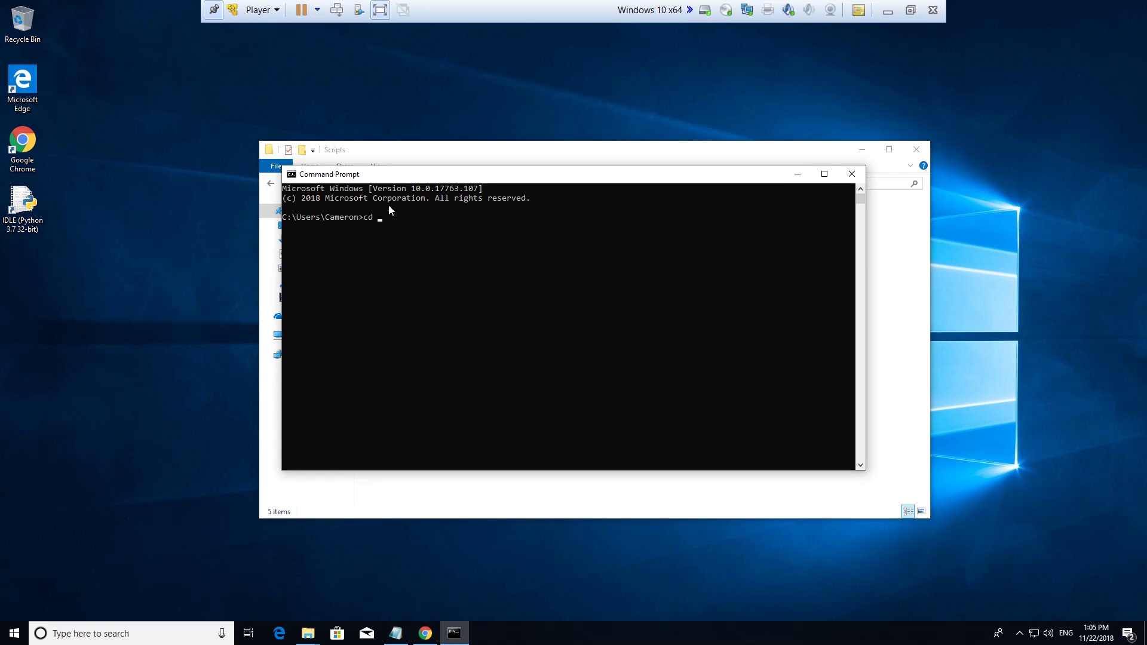
key(ctrl+v)
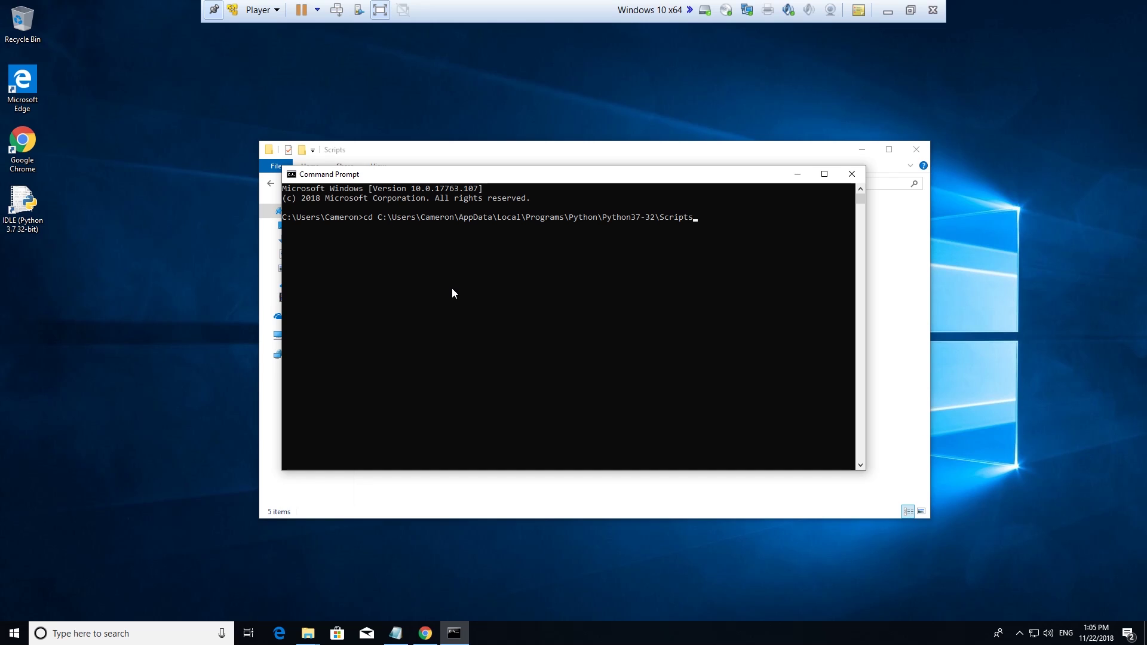
key(Return)
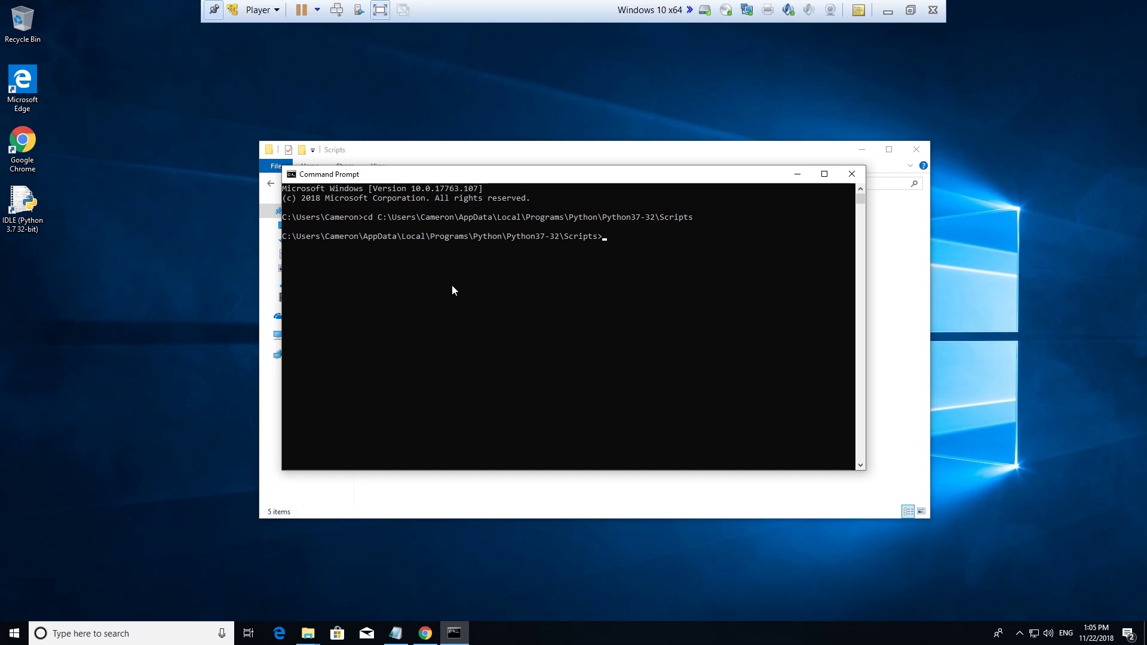
text(pip install selenium)
key(Return)
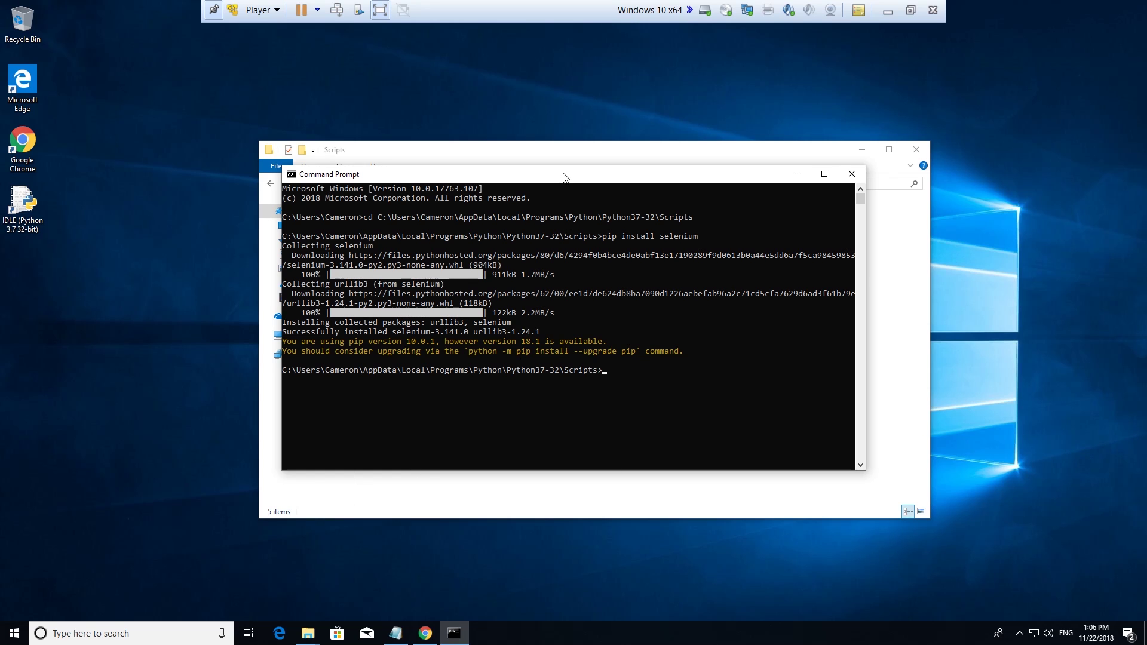
drag(564, 178, 433, 309)
- Bring the install checklist forward and mark step 4, Git clone Instapy
click(858, 150)
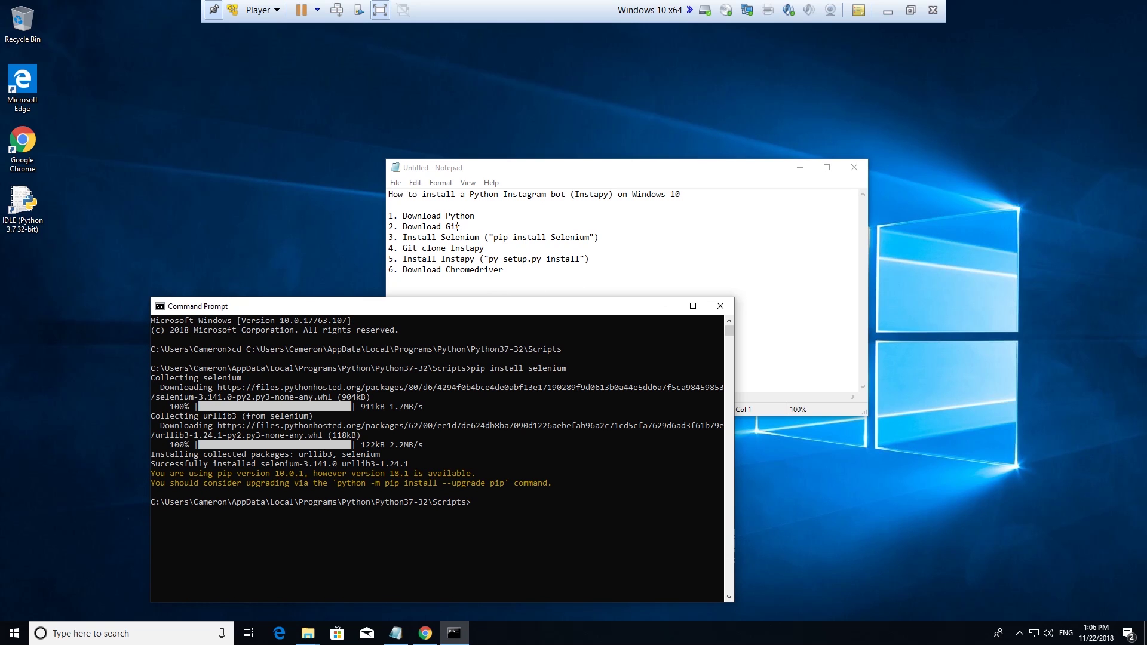
drag(424, 217, 481, 238)
click(418, 238)
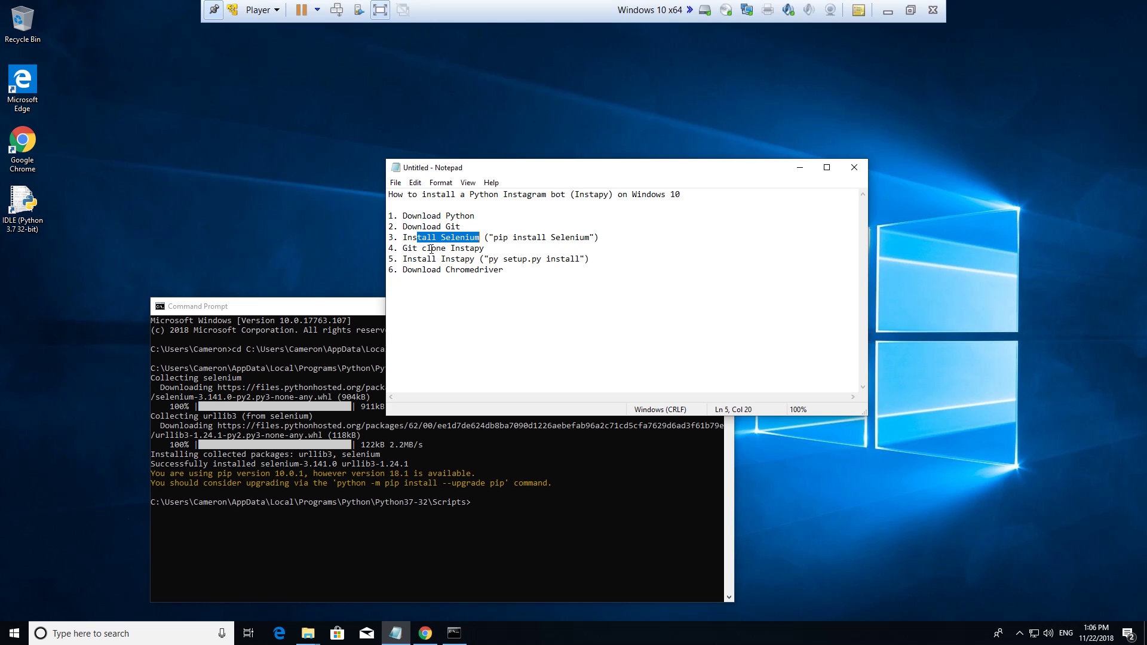
drag(408, 249, 484, 248)
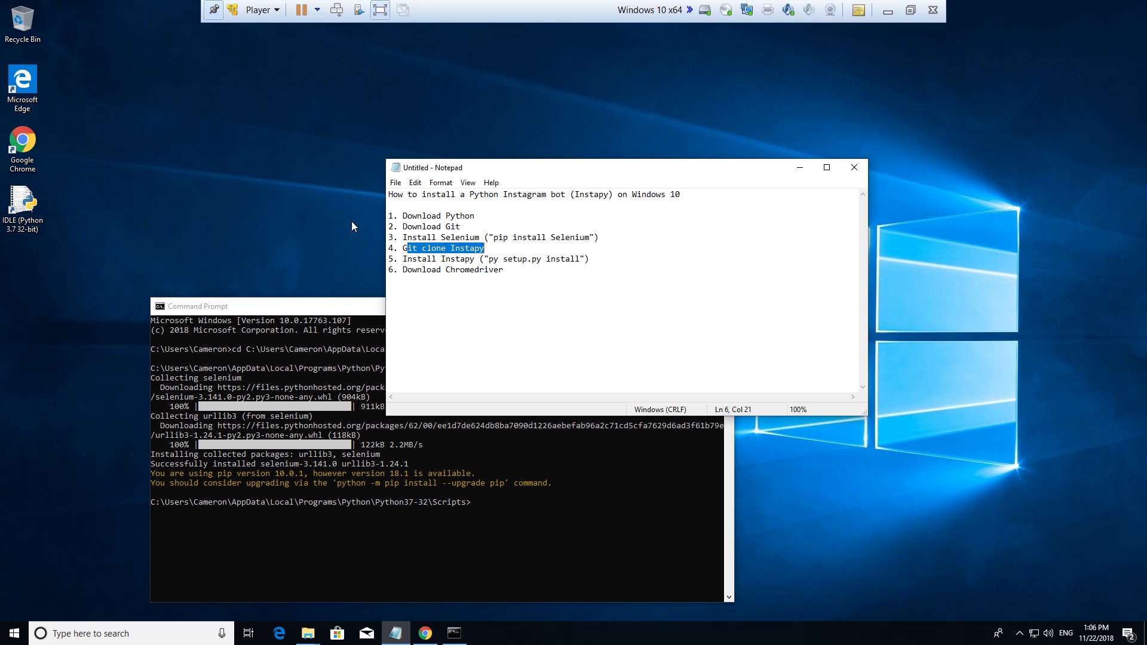
click(327, 218)
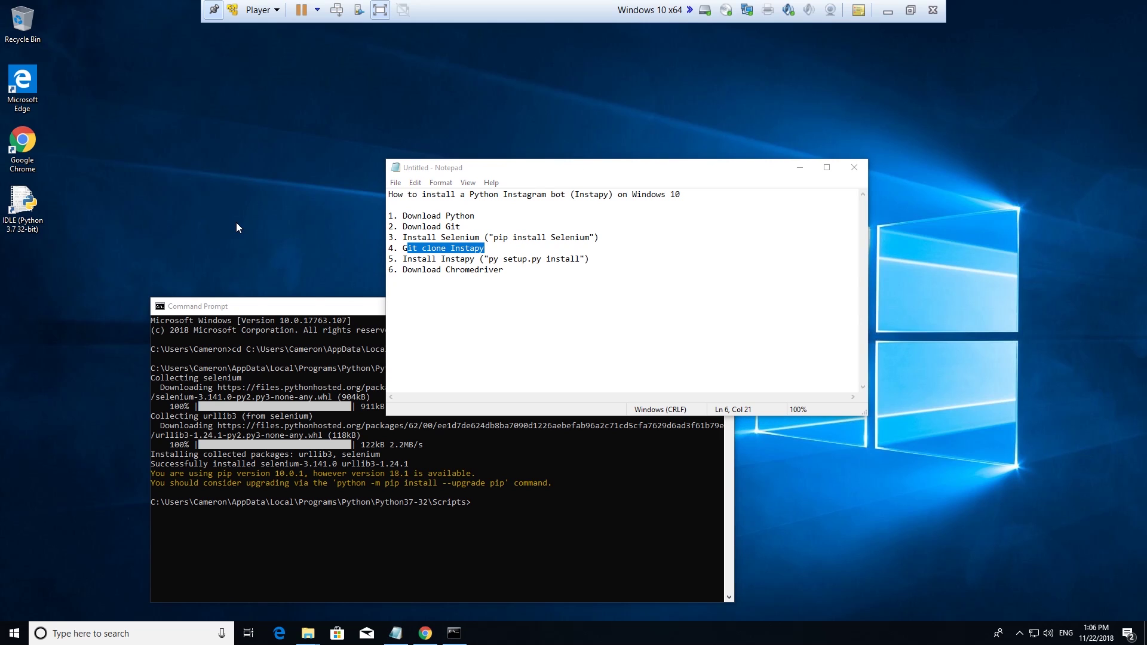
drag(221, 305, 532, 144)
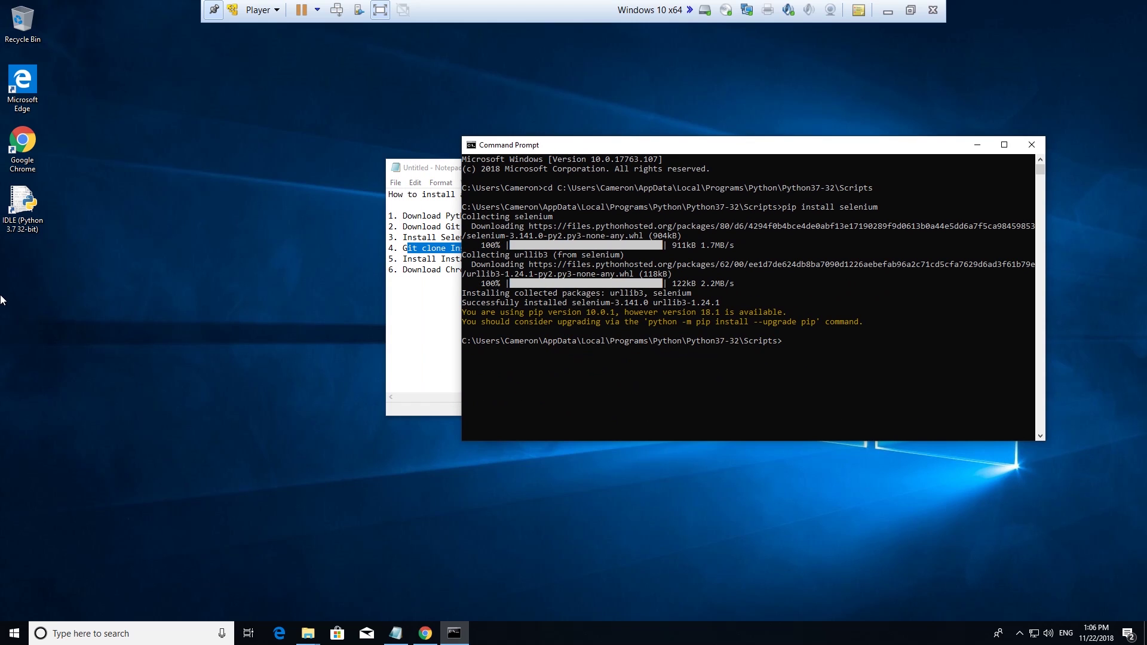
- Create a new desktop folder below IDLE and name it 'Instagram bot'
right_click(42, 280)
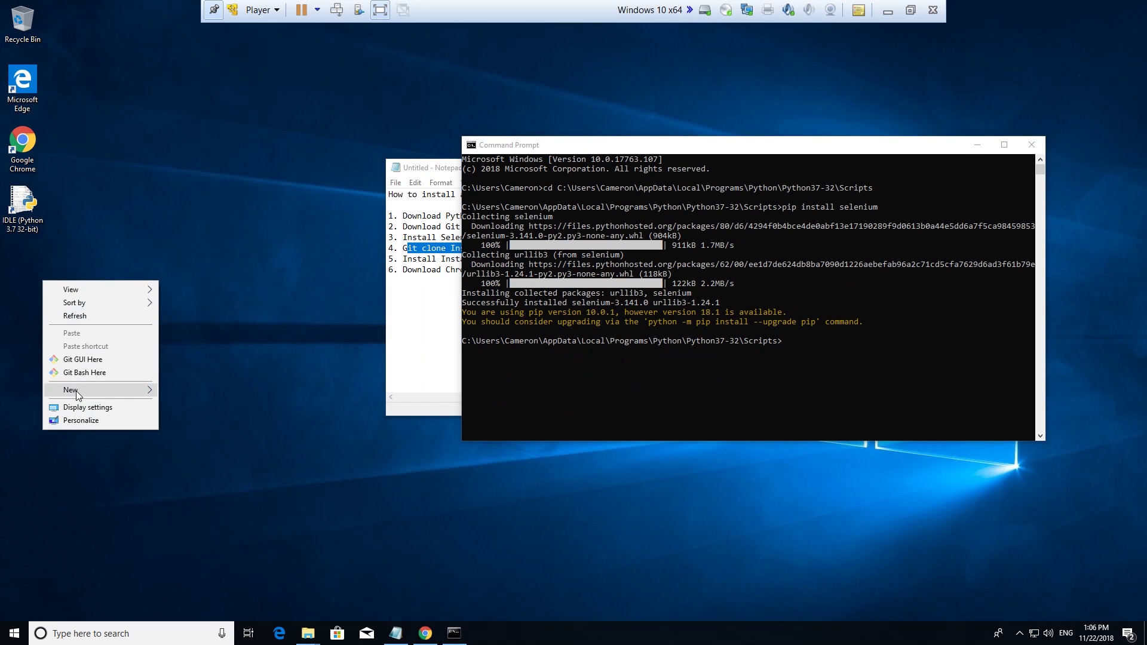
mouse_move(134, 394)
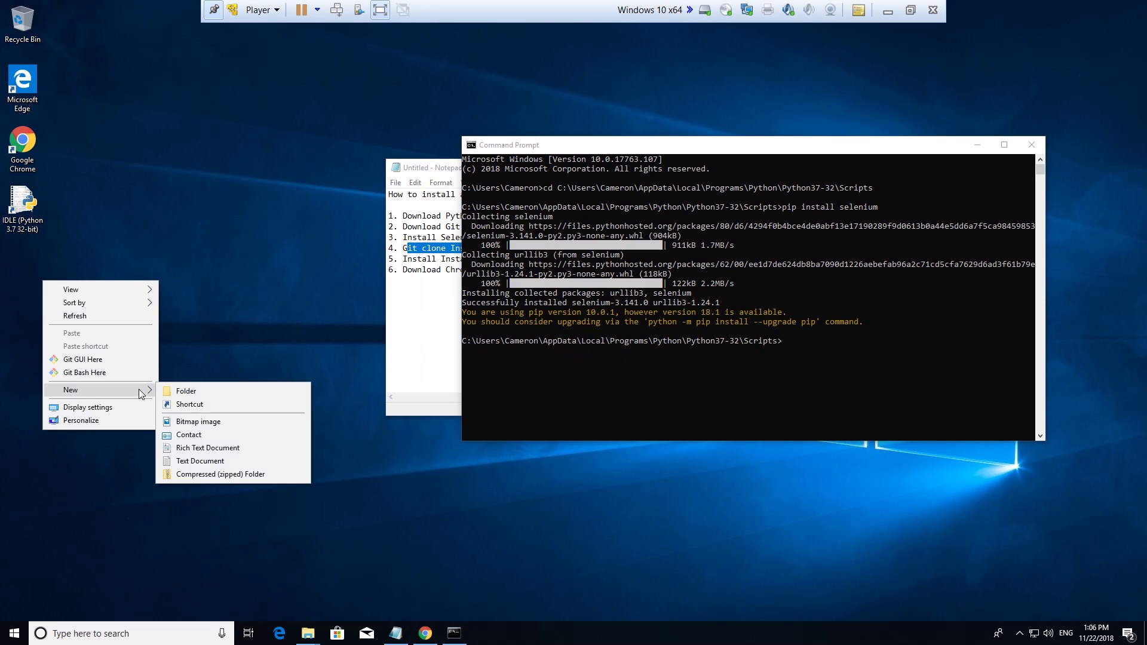
click(194, 393)
drag(72, 321, 31, 263)
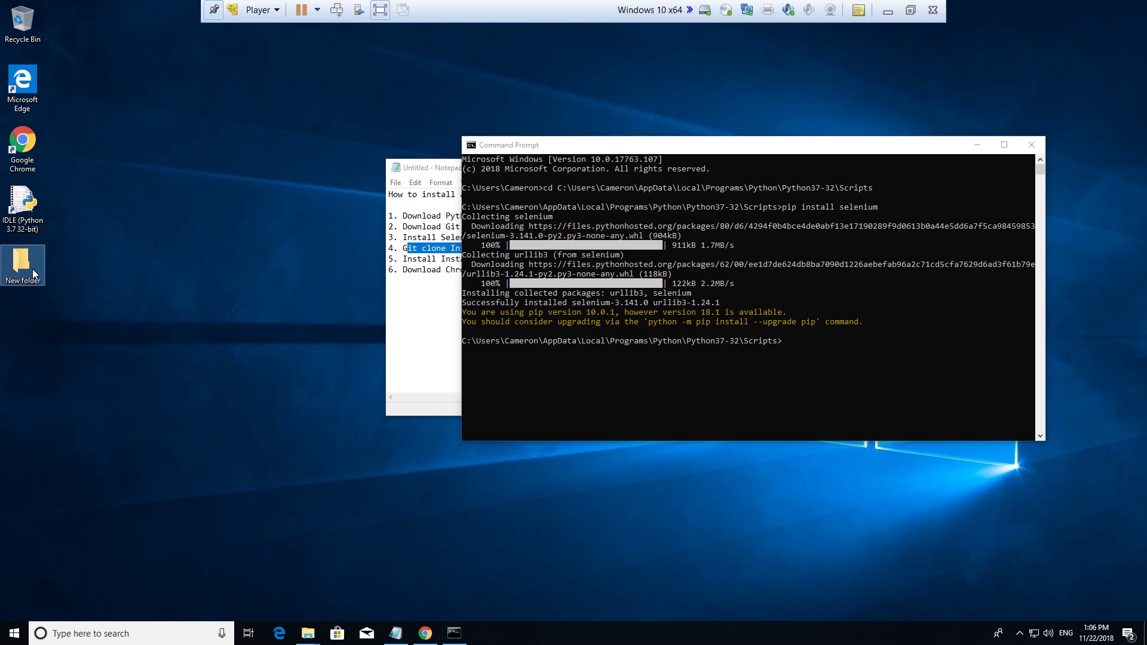
right_click(32, 268)
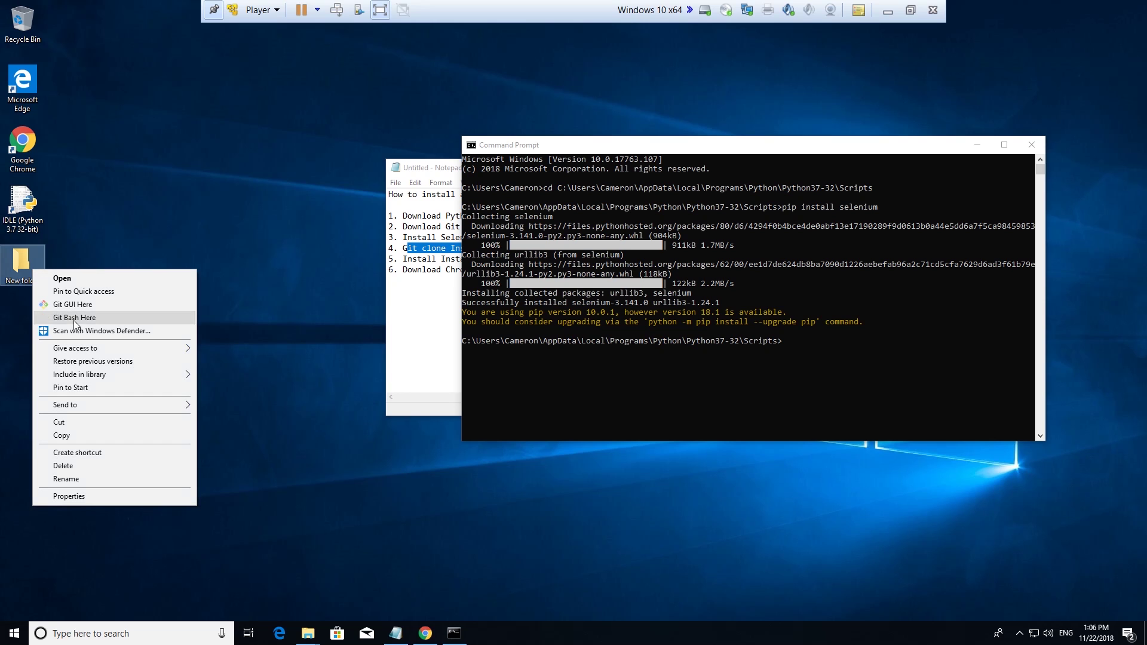
click(67, 478)
text(Instagram bot)
key(Return)
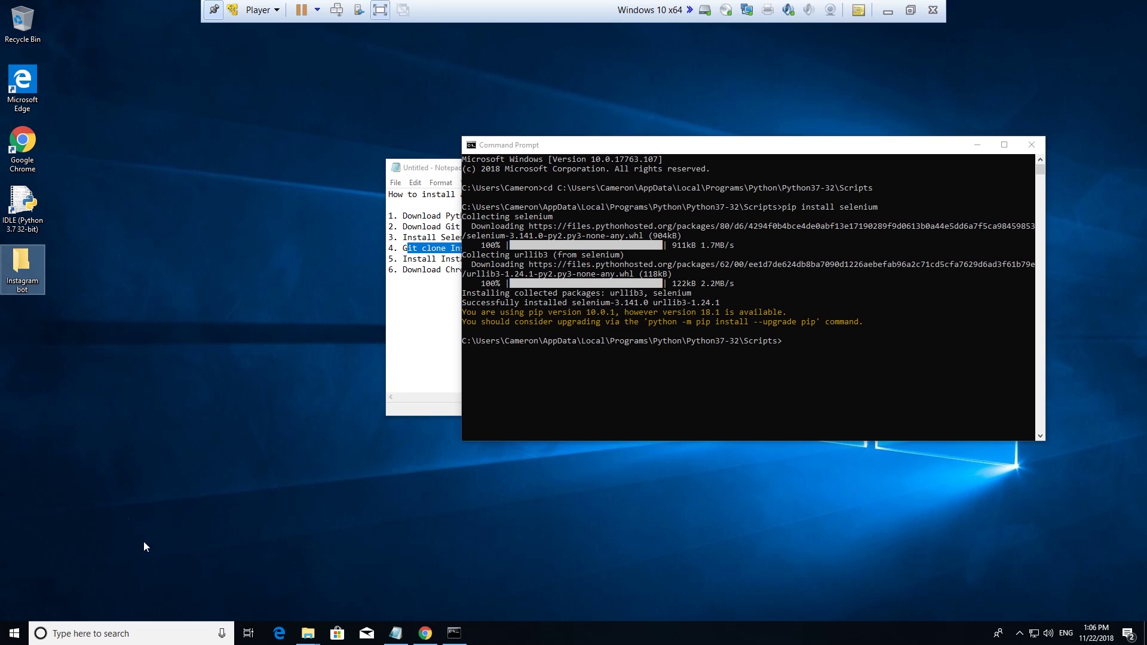
click(66, 347)
- Open an enlarged Git Bash terminal in the Instagram bot folder and close Command Prompt
right_click(26, 265)
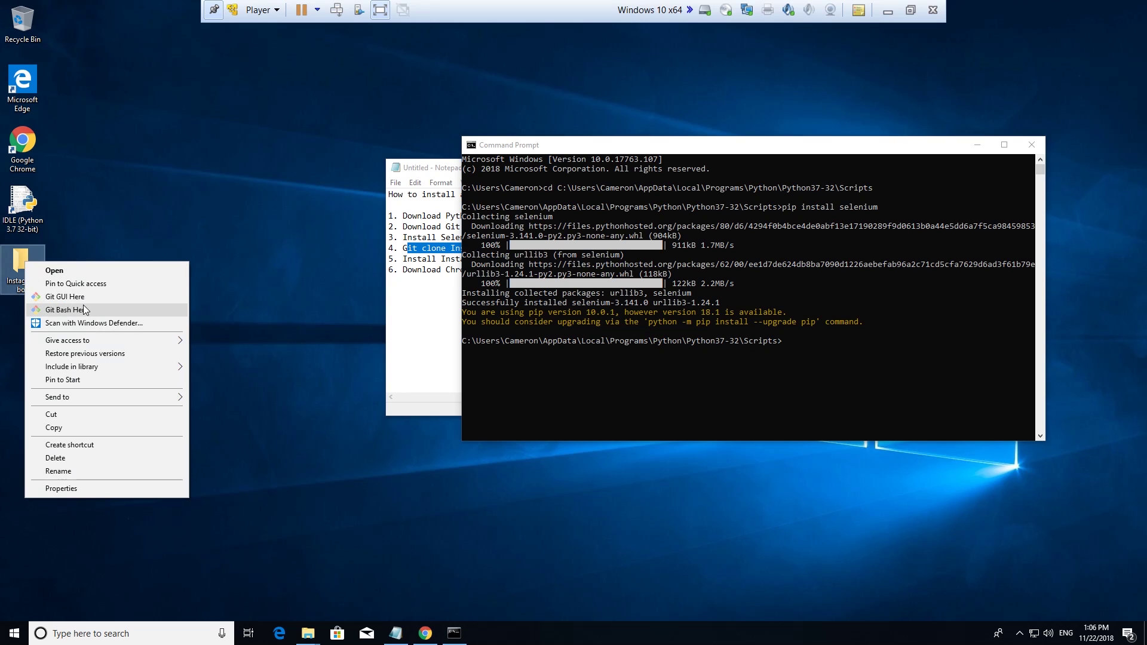
click(84, 309)
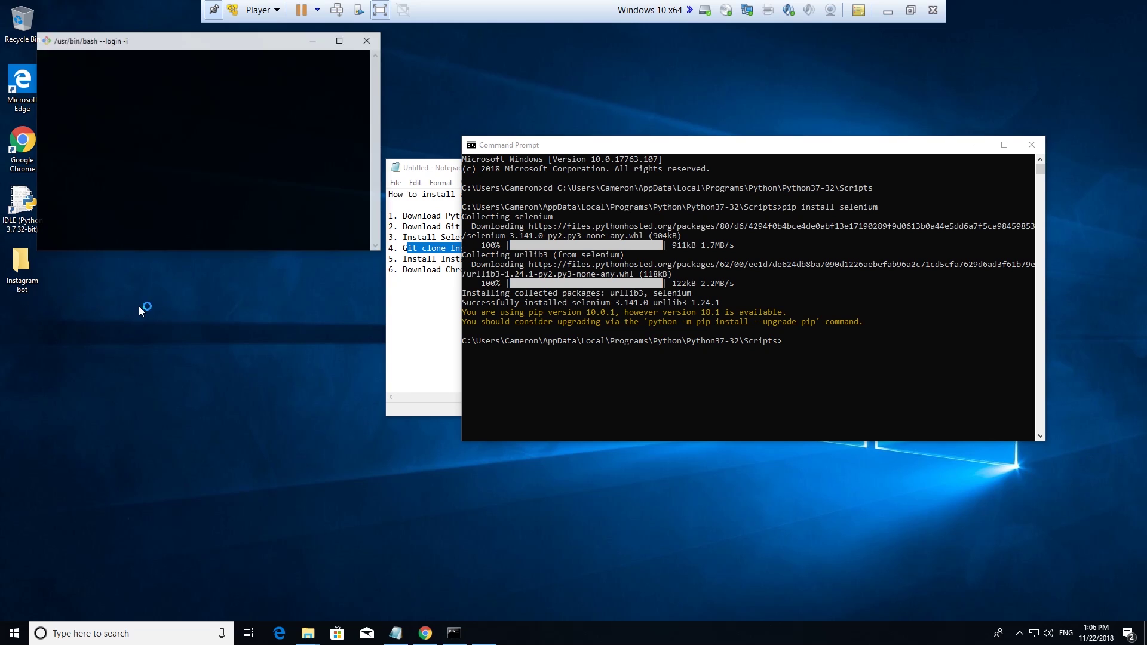
drag(218, 47, 409, 329)
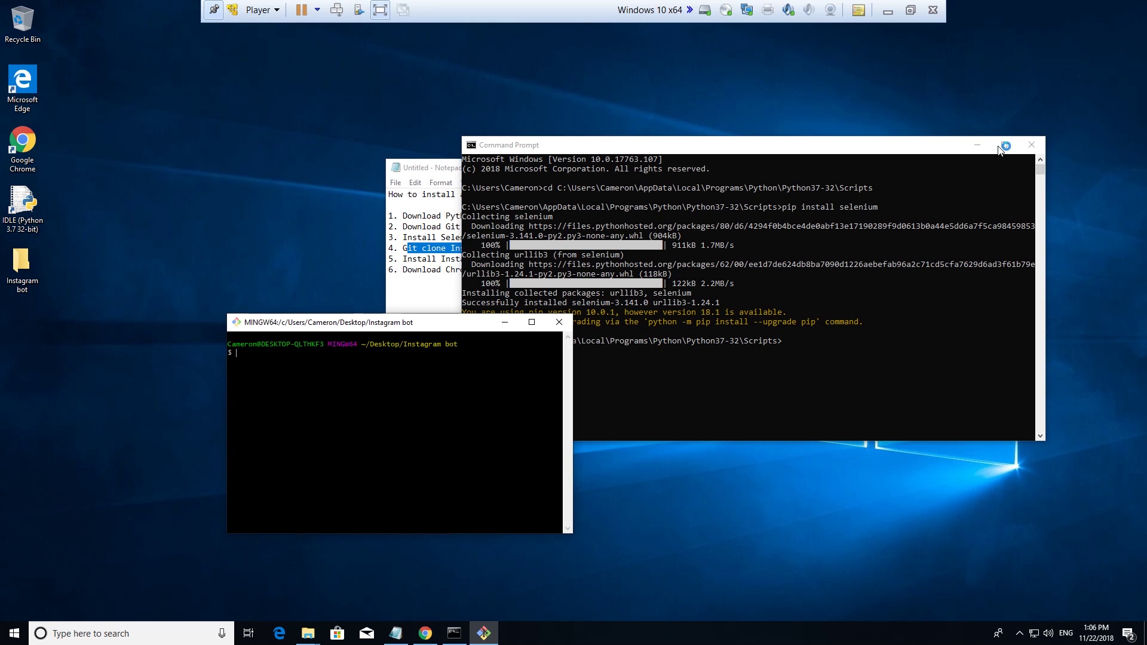
click(1034, 144)
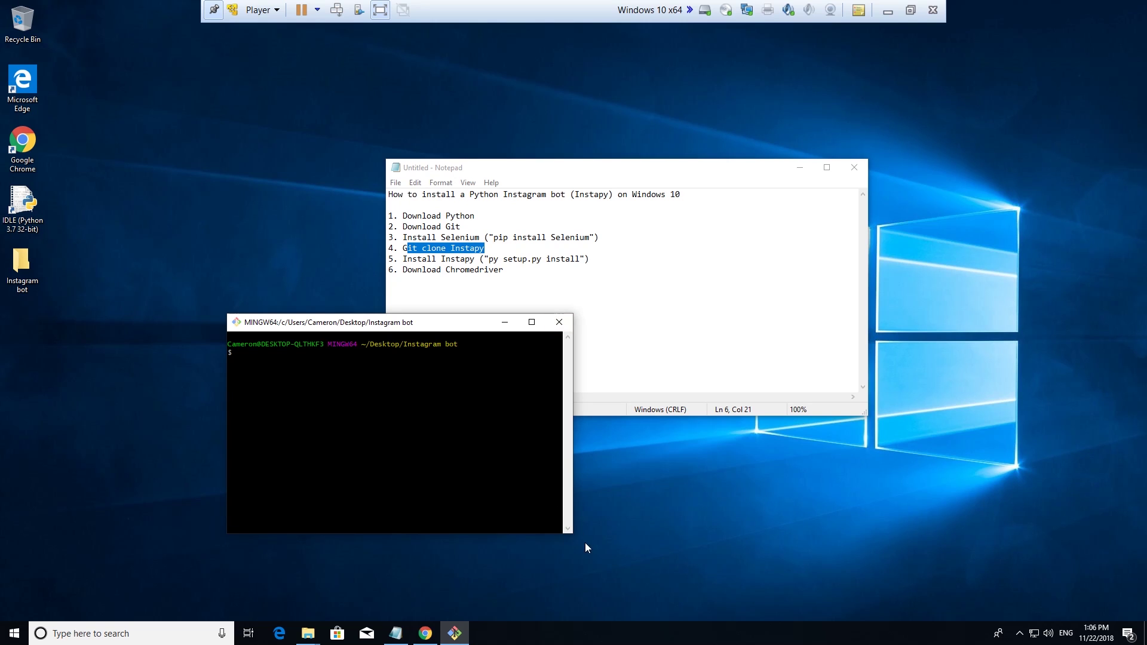
drag(571, 532, 777, 585)
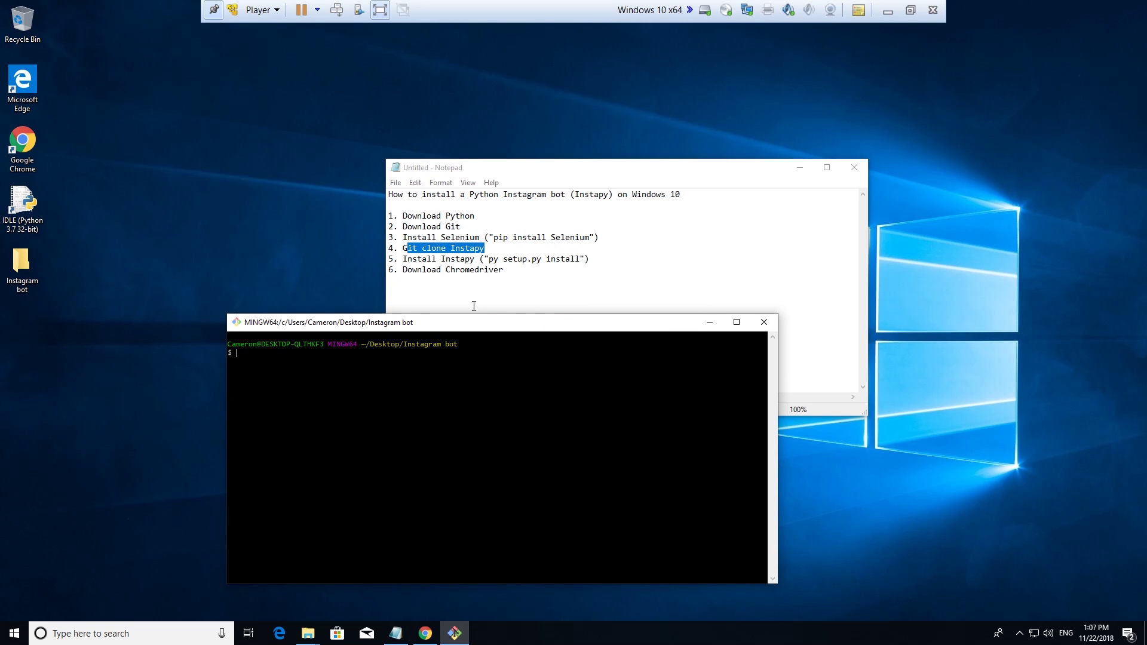
drag(485, 327, 539, 252)
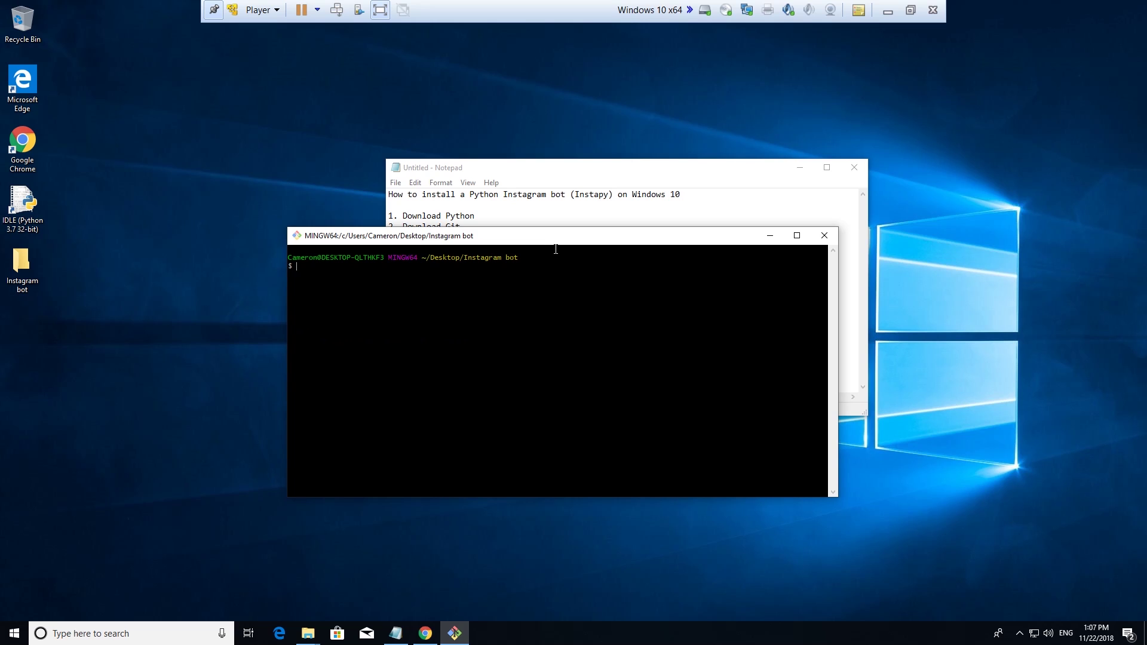
- Run git init to create an empty repository, then return to Chrome
text(it init)
key(Return)
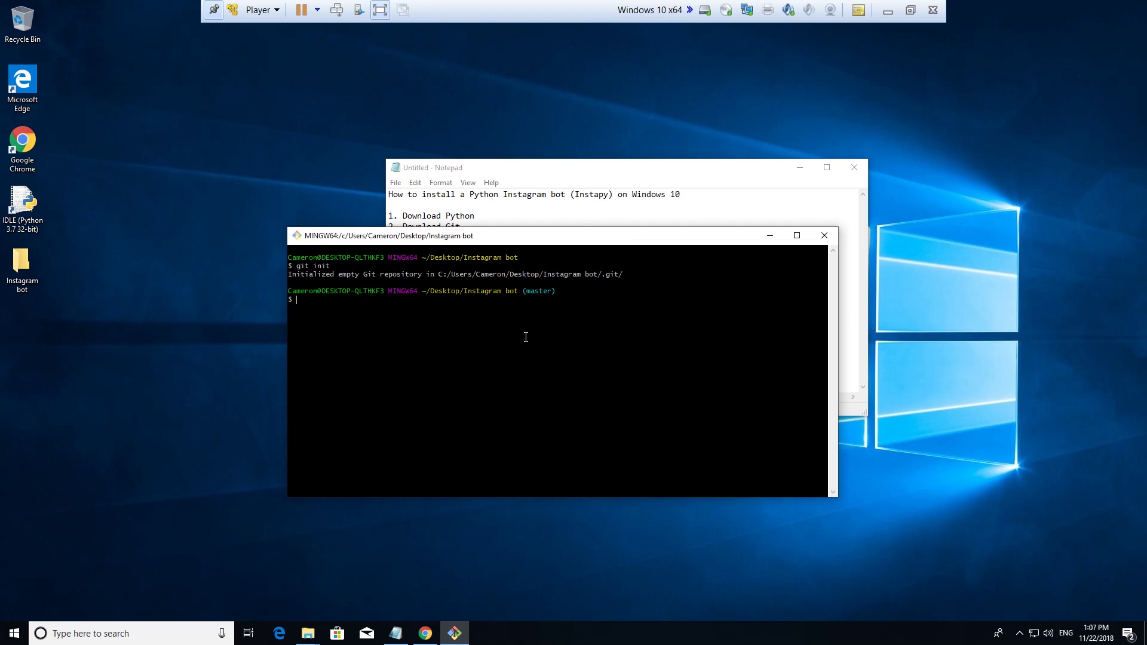
click(425, 633)
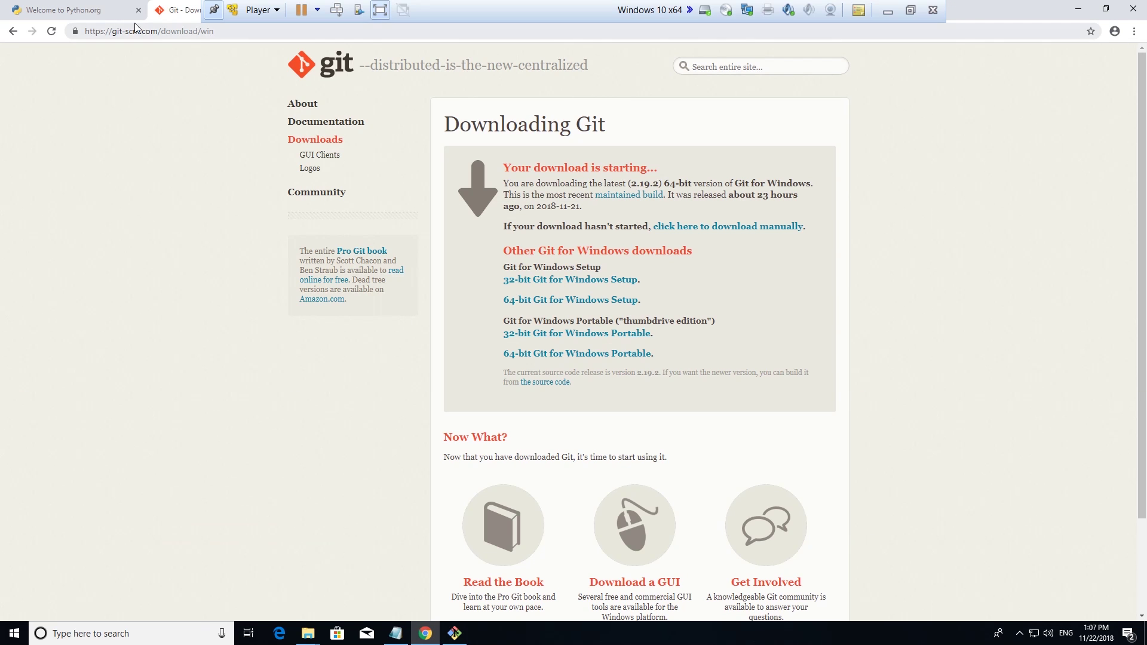
- Search Google for instapy in a new tab and open the timgrossmann/InstaPy GitHub repository
drag(996, 12, 693, 91)
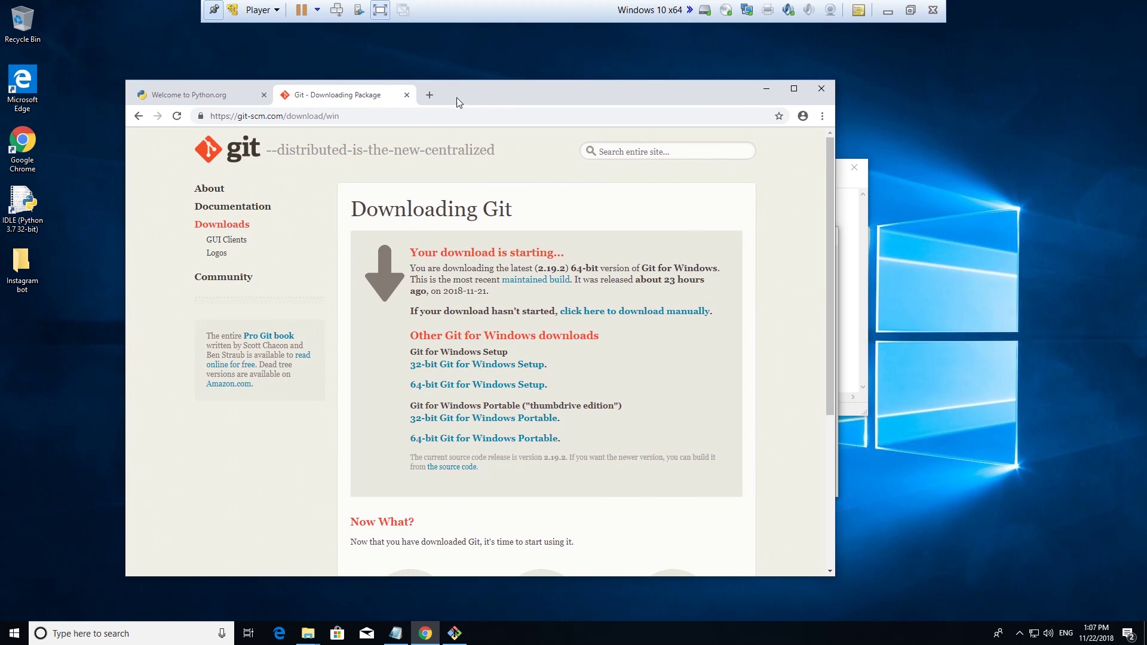
click(428, 97)
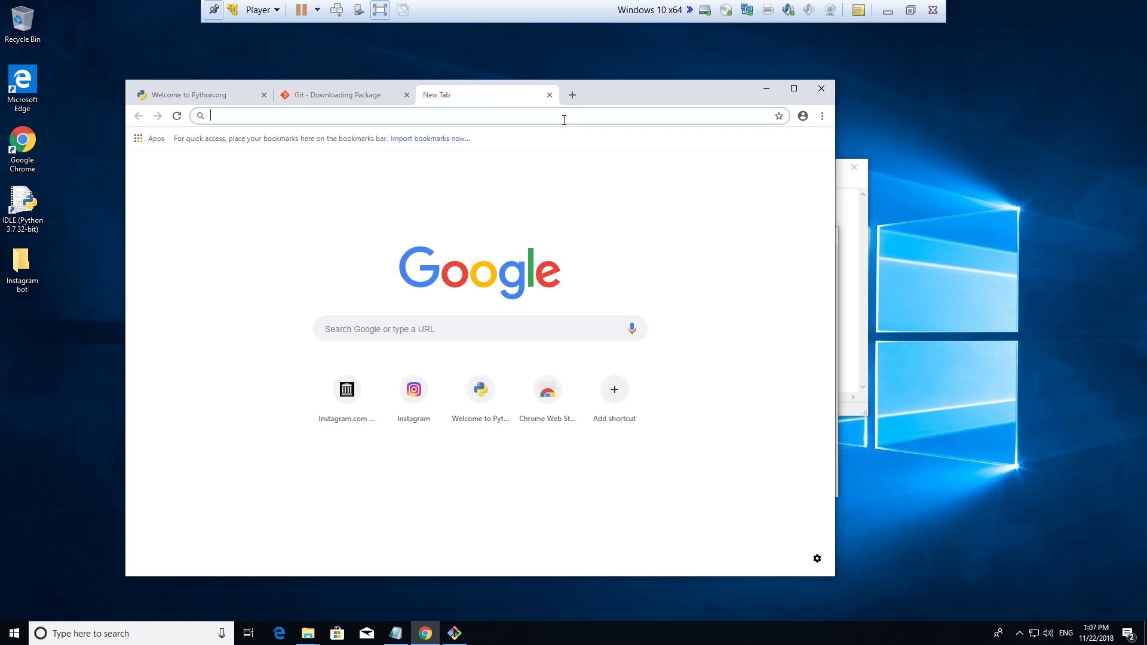
text(instapy)
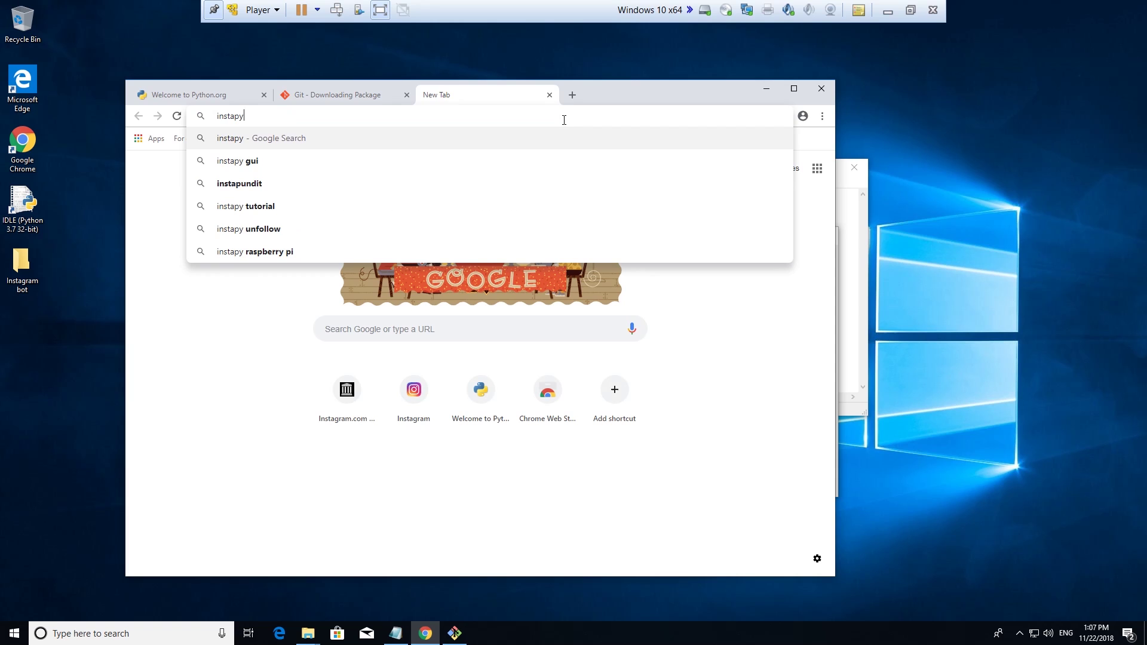
key(Return)
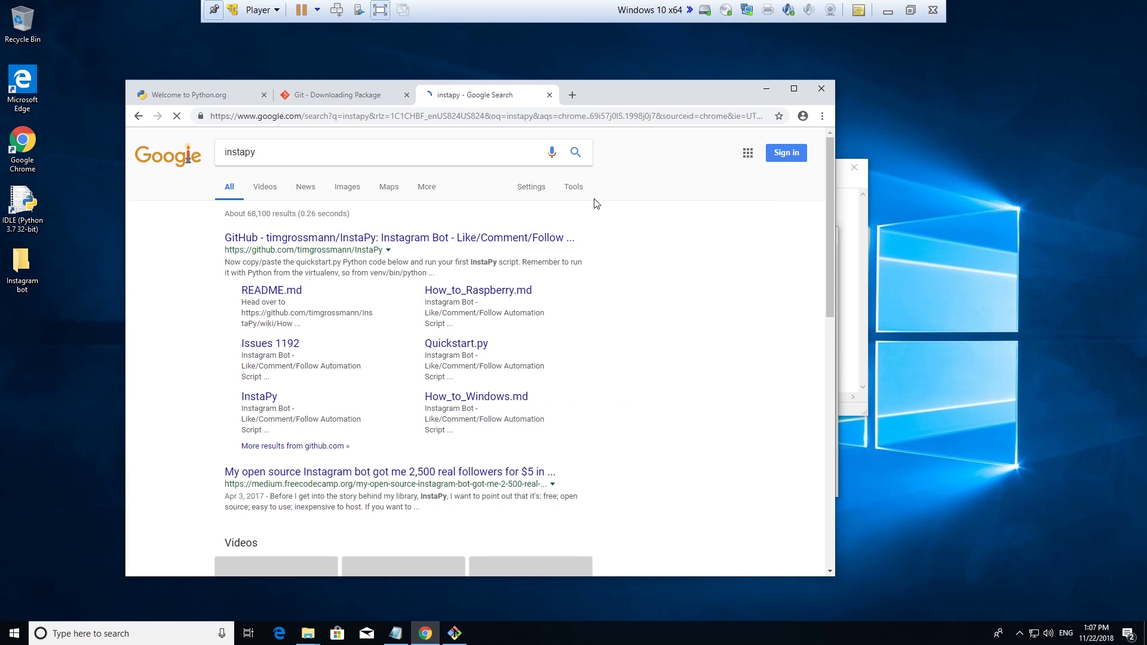
click(381, 239)
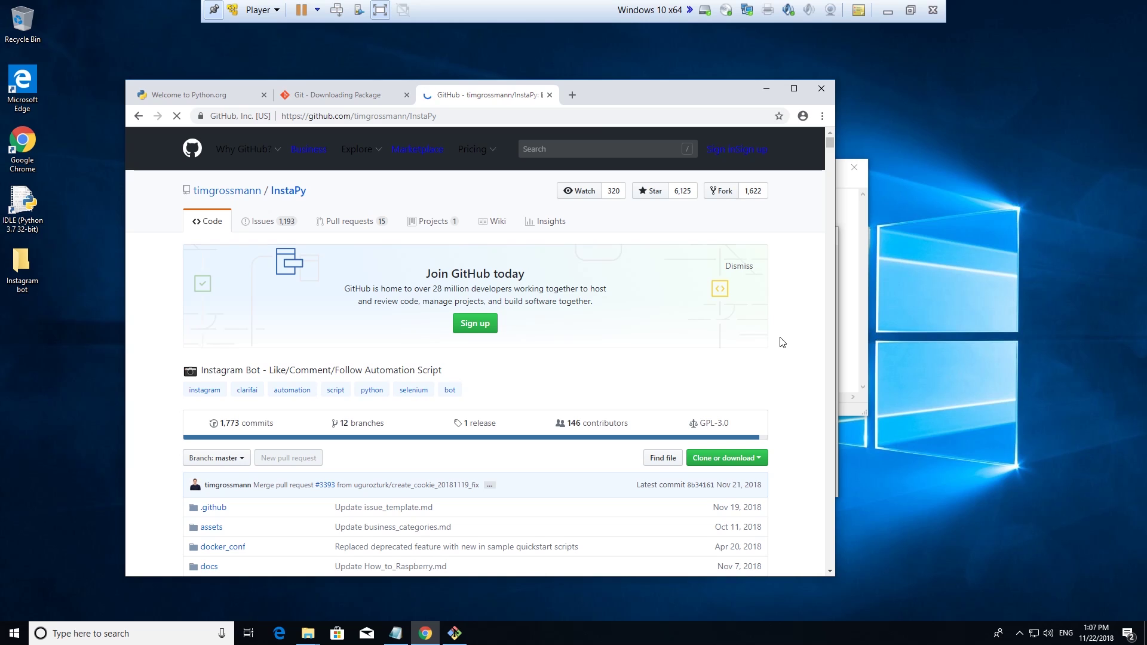
- Copy the repository's HTTPS clone URL from Clone or download
scroll(771, 340, down, 2)
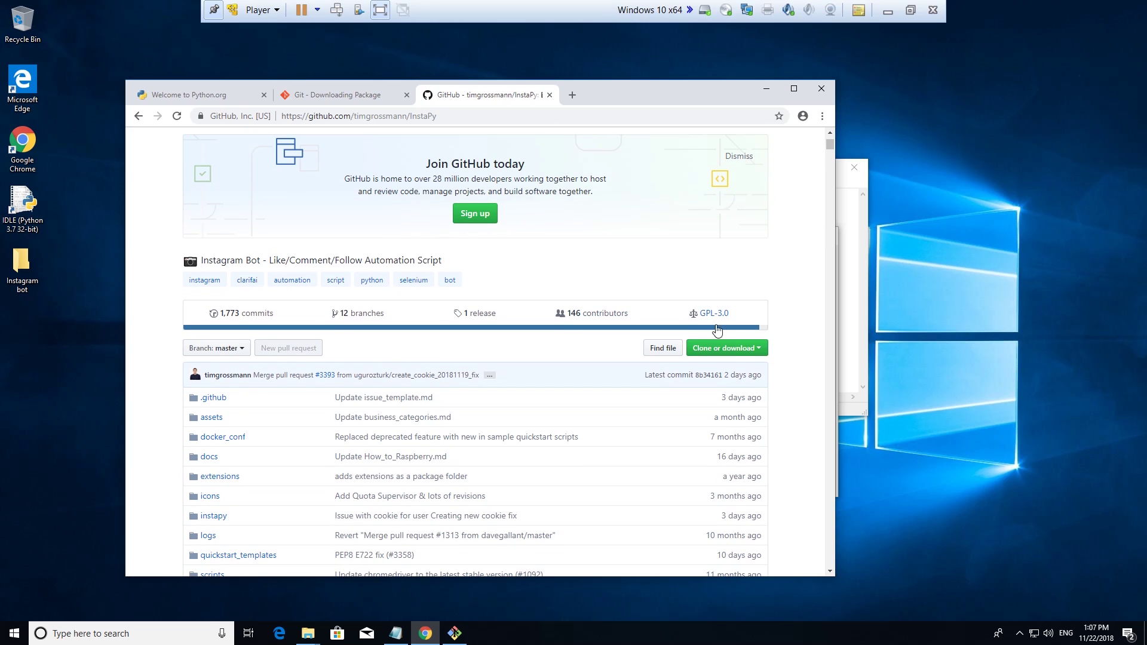
click(740, 350)
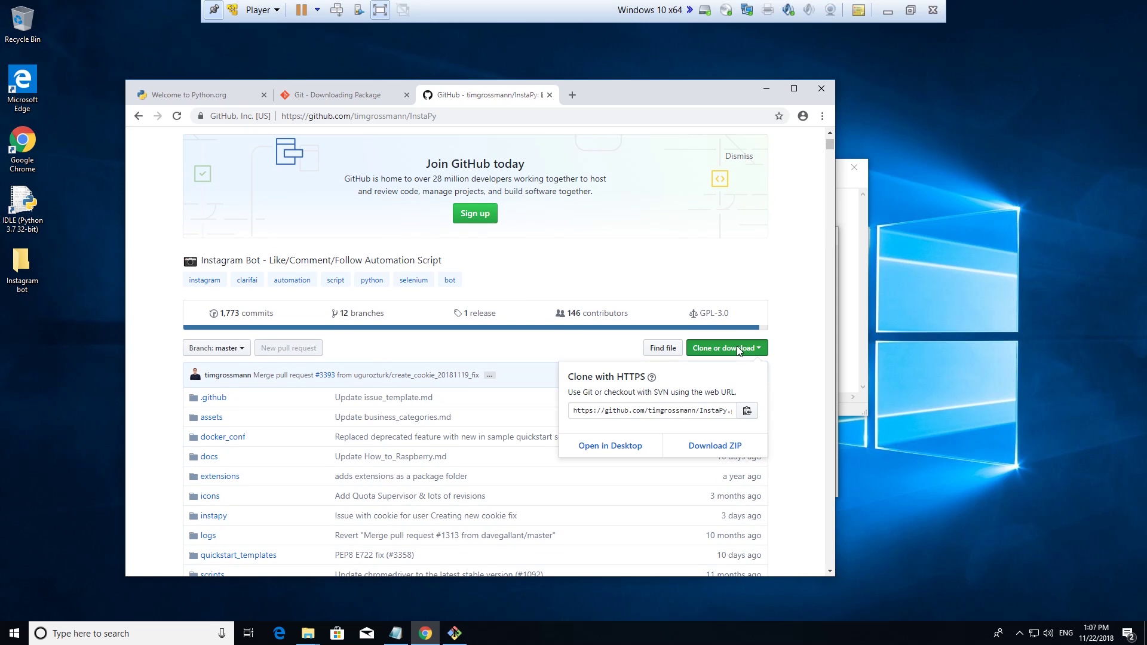
click(748, 412)
- Run git clone with the pasted InstaPy URL (7050 objects, 76.99 MiB), then close Git Bash
click(769, 89)
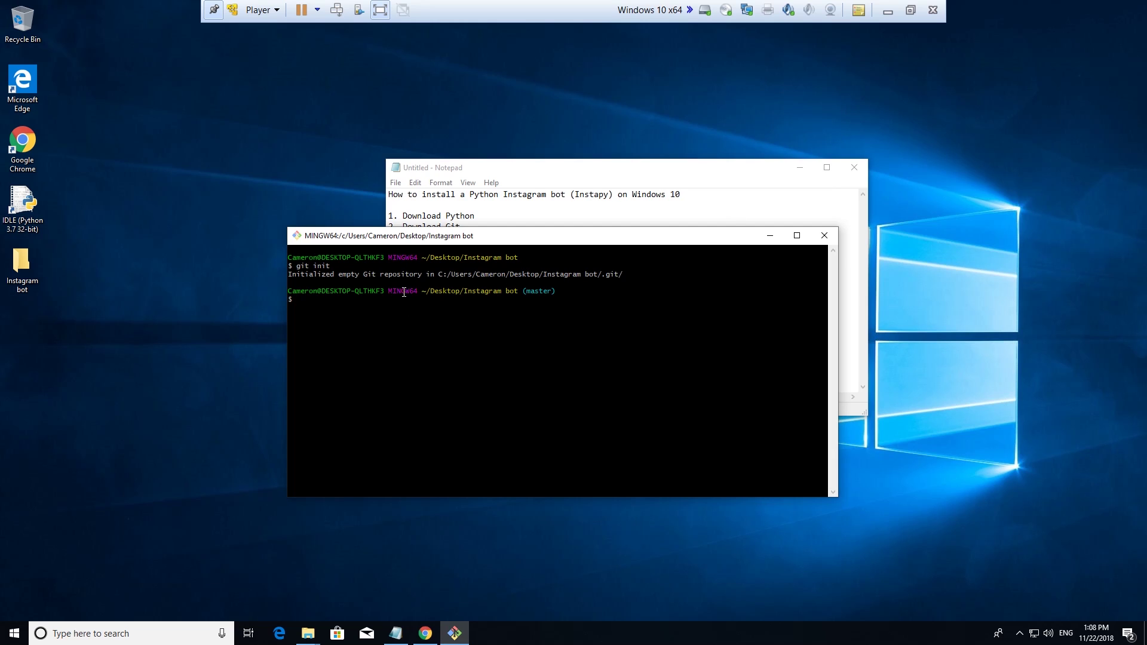
text(git clone)
right_click(332, 299)
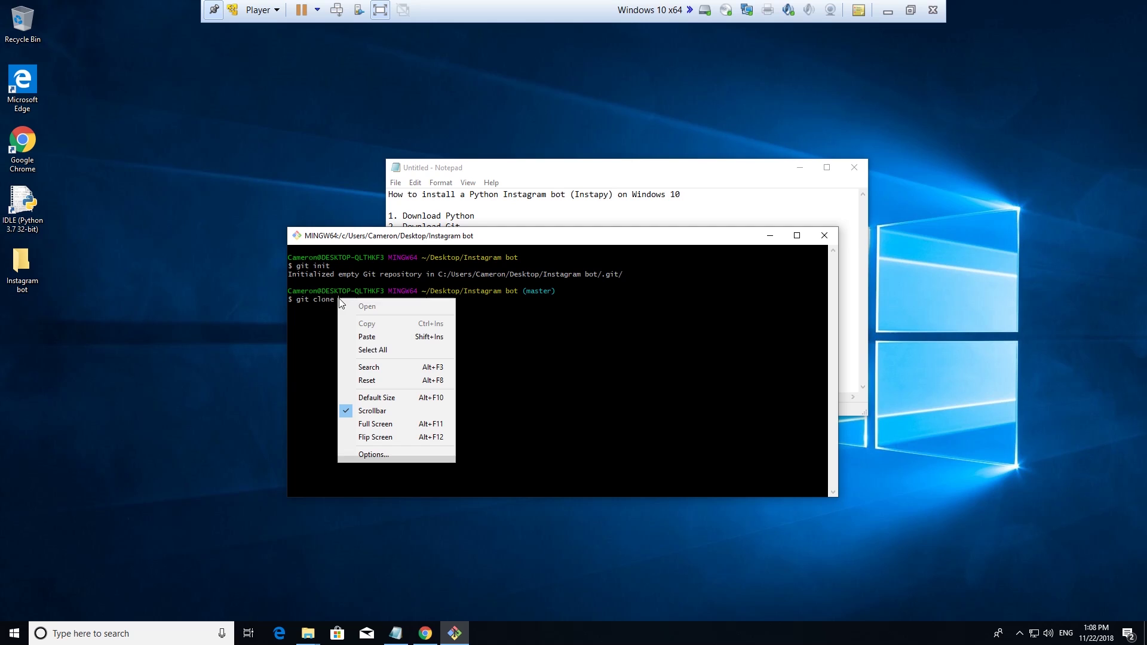
click(407, 338)
key(Return)
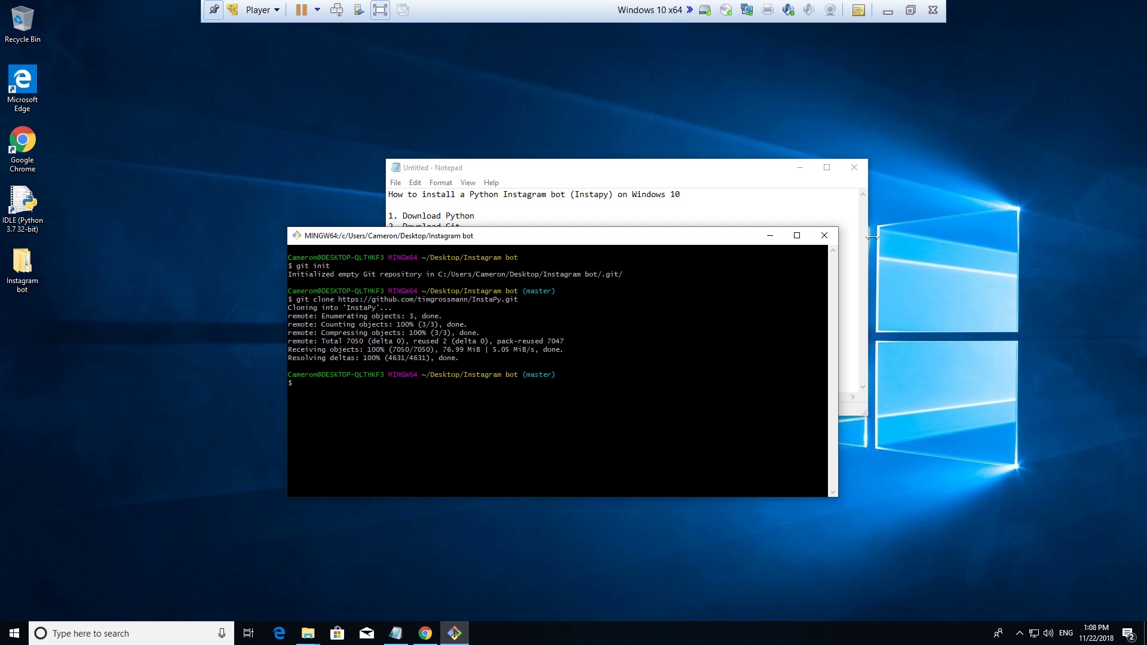
click(831, 240)
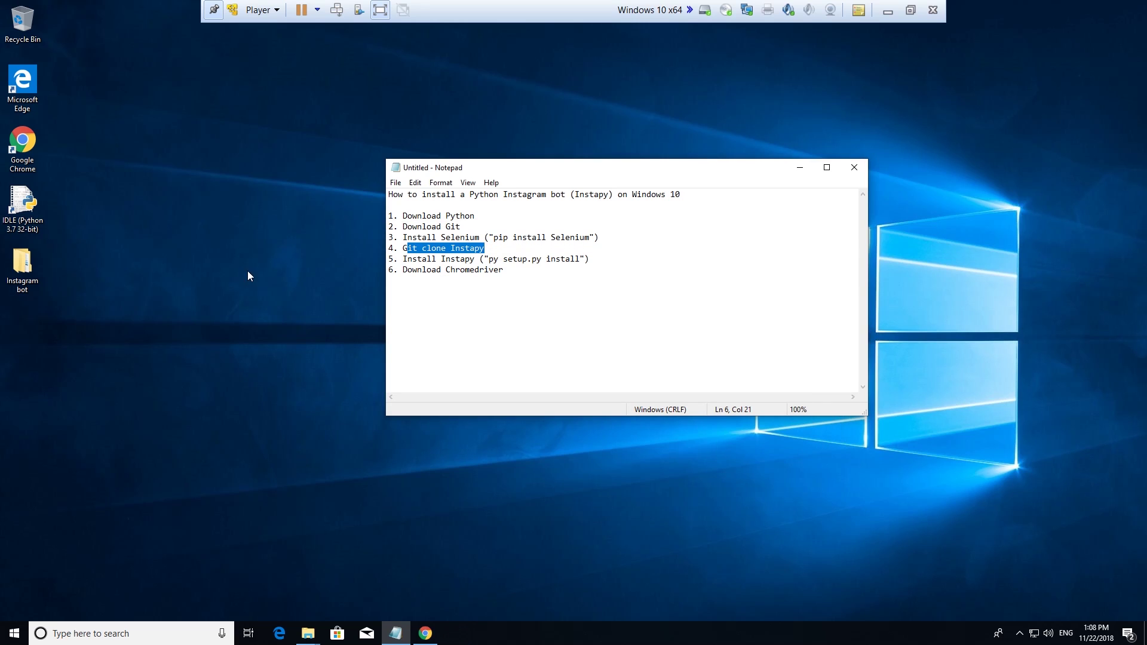
- Move the cloned InstaPy folder out of Instagram bot onto the desktop
double_click(17, 260)
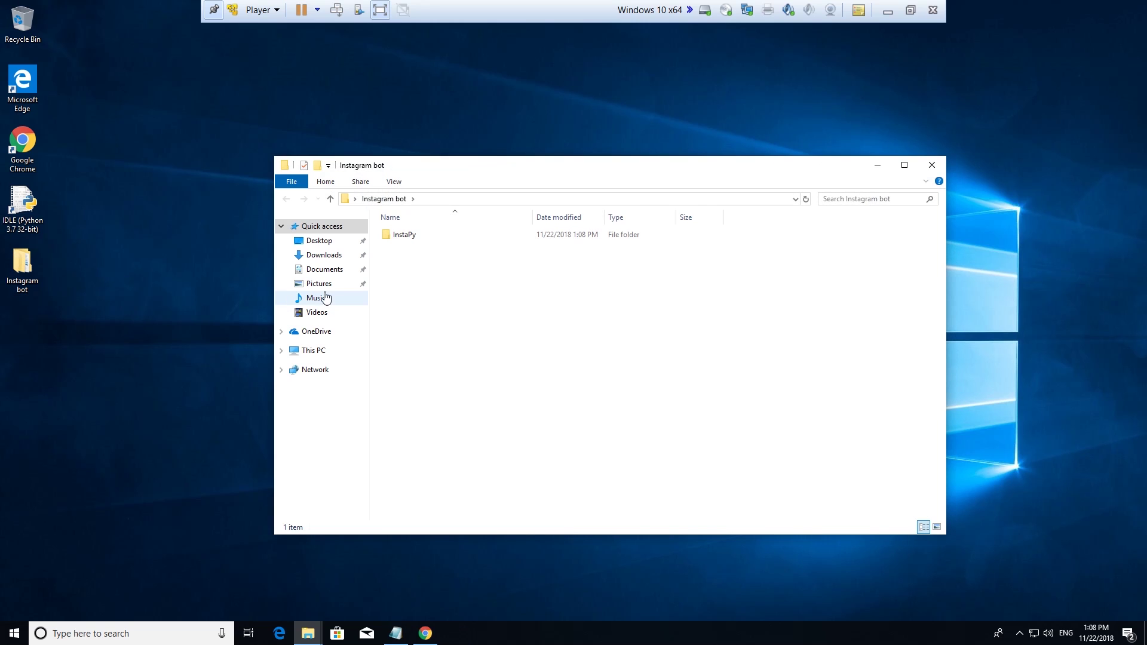
double_click(438, 235)
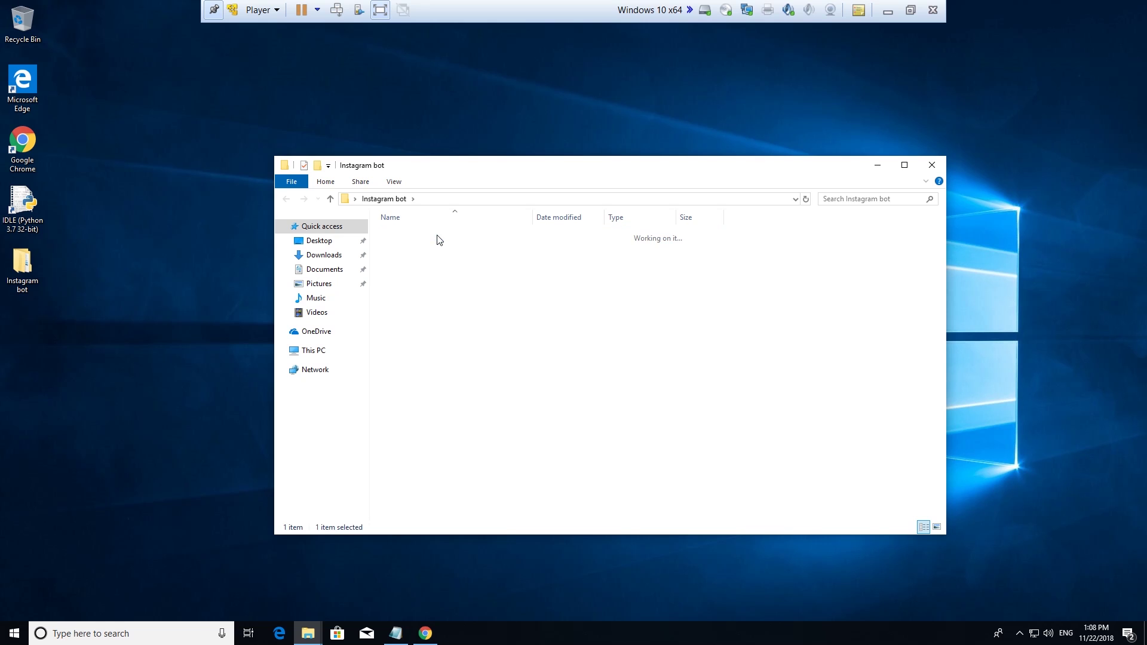
scroll(463, 328, down, 3)
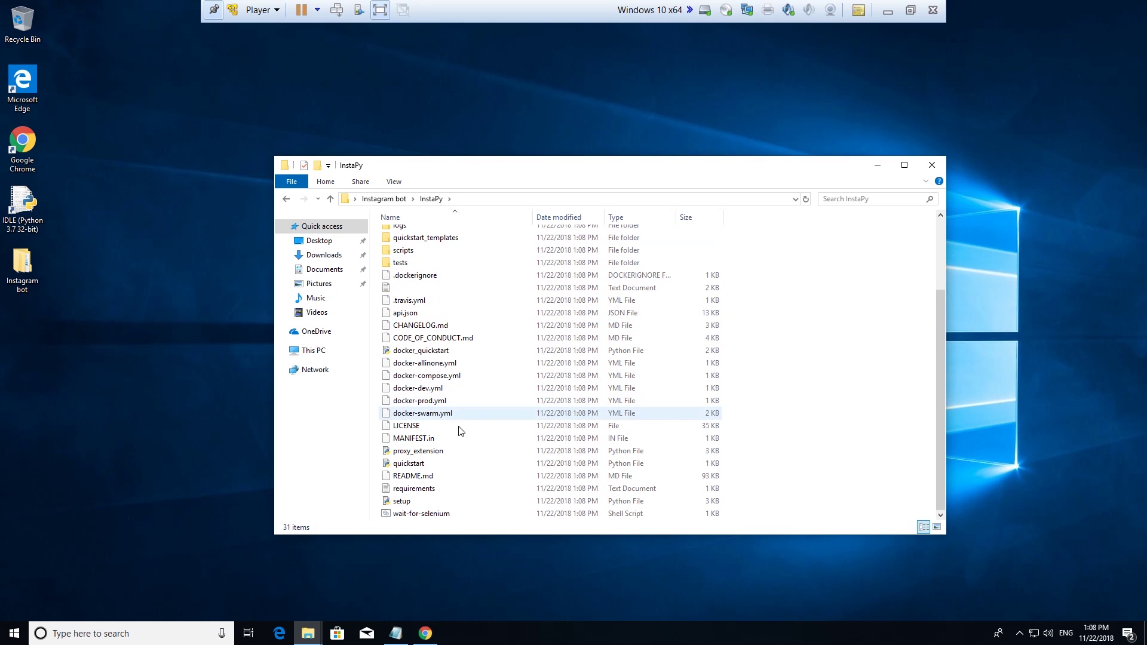
scroll(442, 346, up, 3)
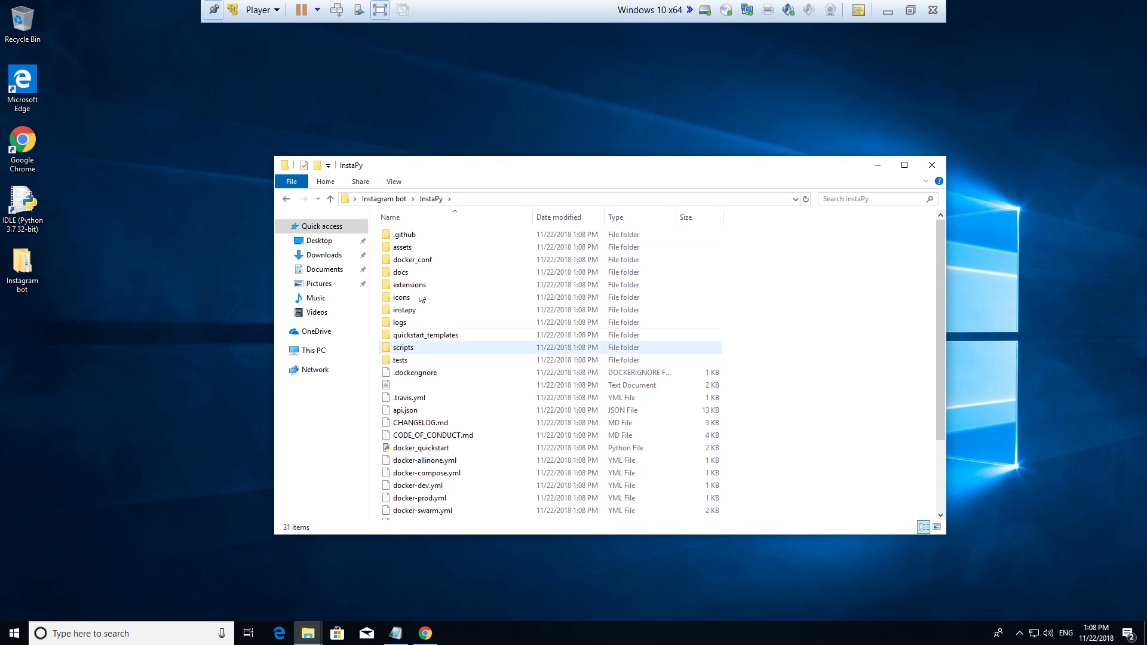
click(286, 199)
drag(405, 237, 42, 360)
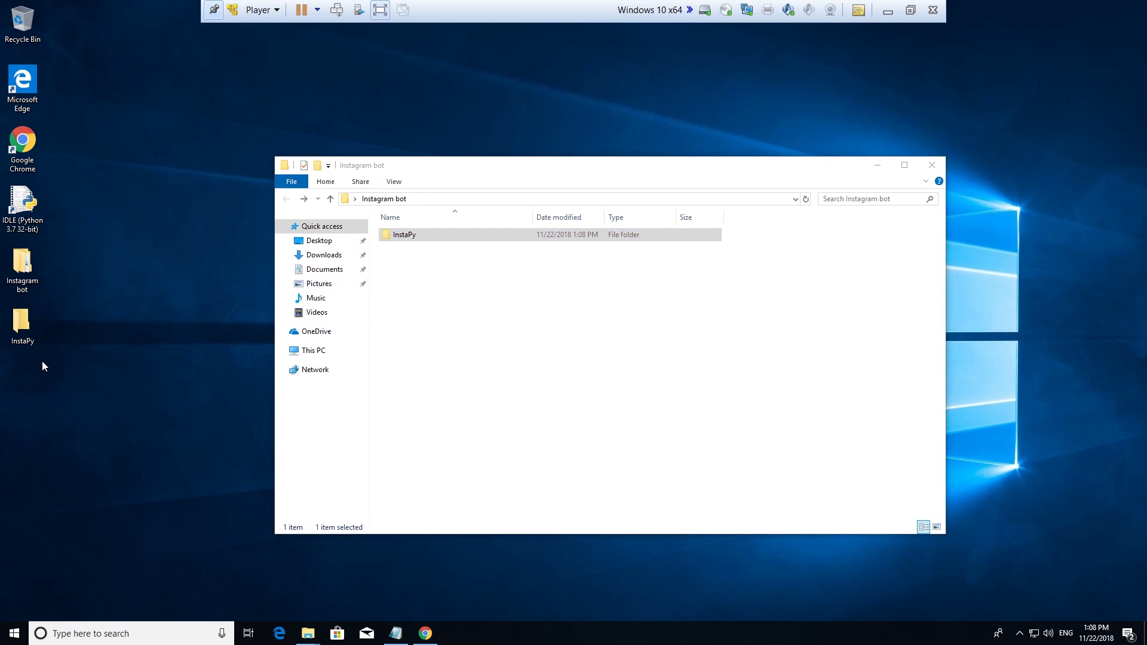
click(931, 165)
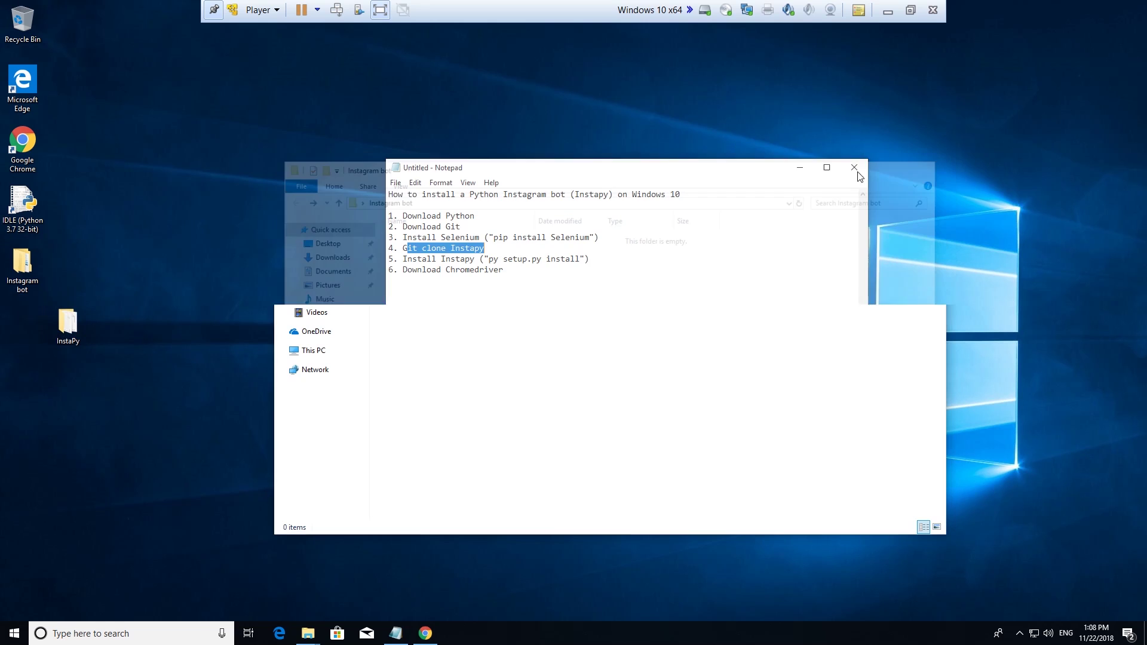
- Delete the empty Instagram bot folder and put InstaPy in its place
click(31, 273)
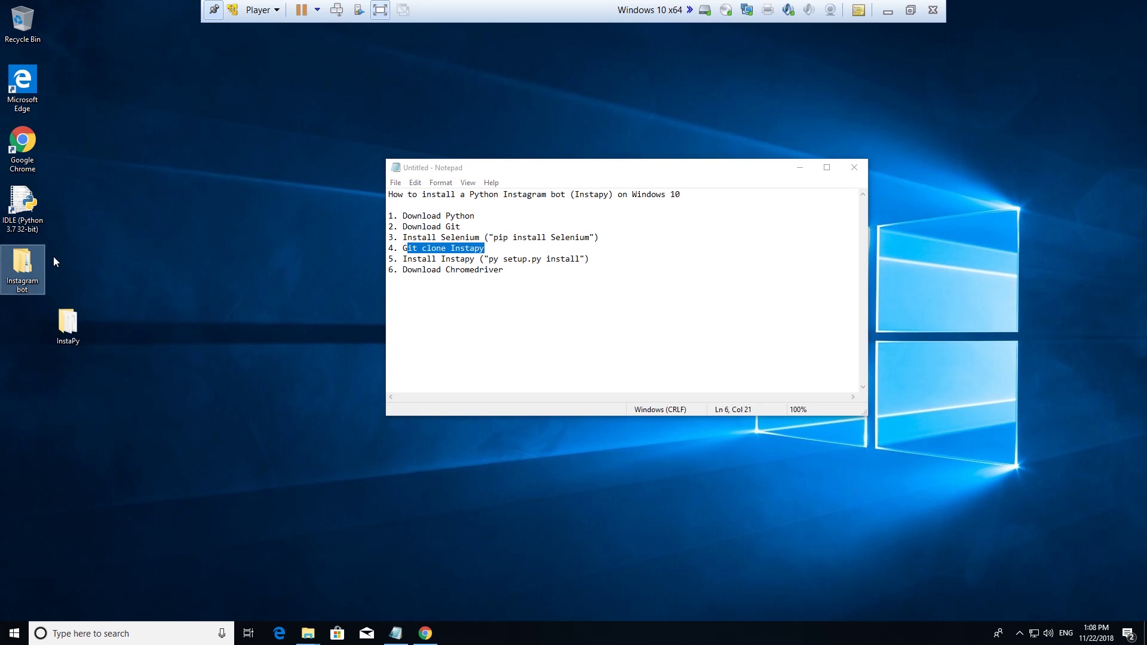
key(Delete)
drag(66, 342, 22, 295)
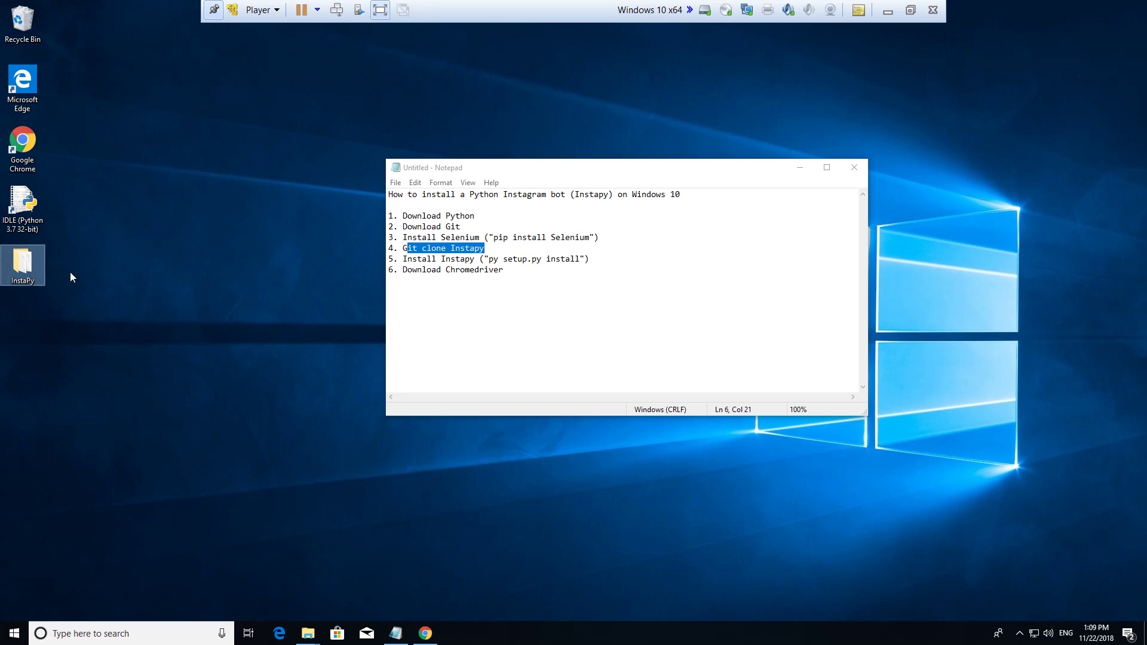
- Open Git Bash in the InstaPy folder and run 'py setup.py install'
right_click(35, 257)
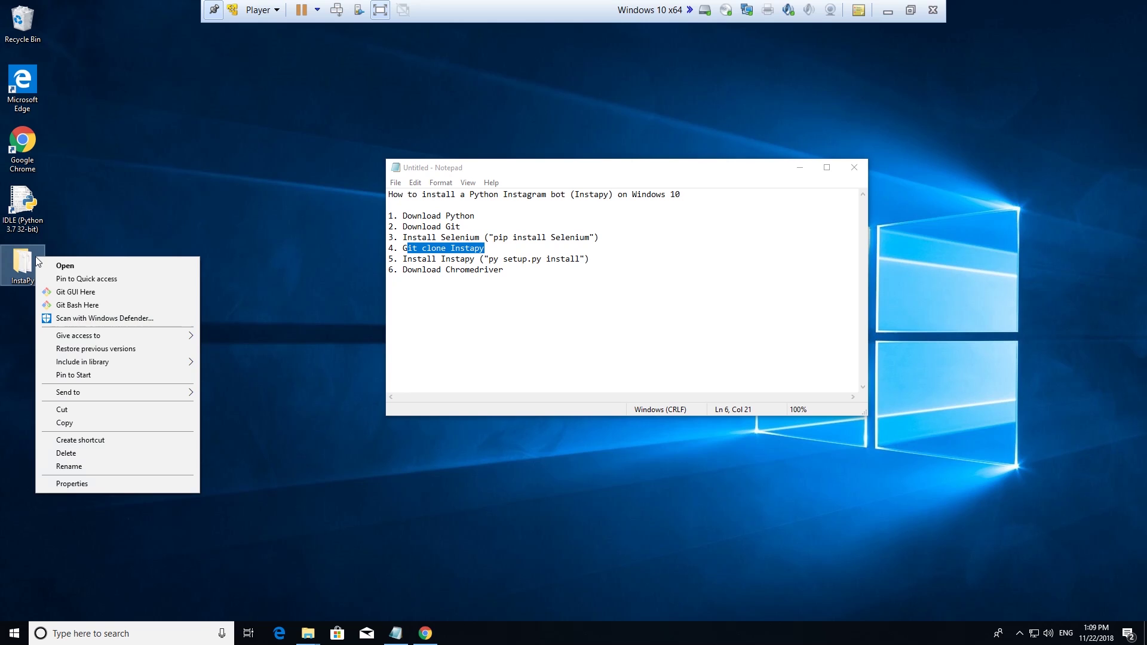
click(74, 304)
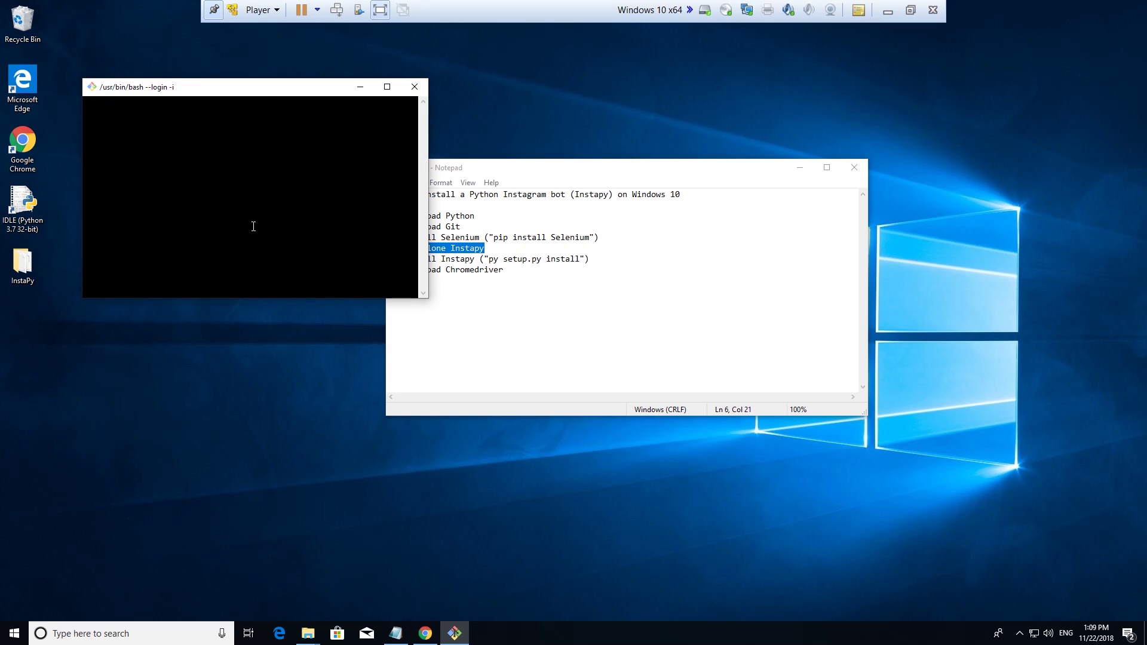
drag(271, 84, 468, 332)
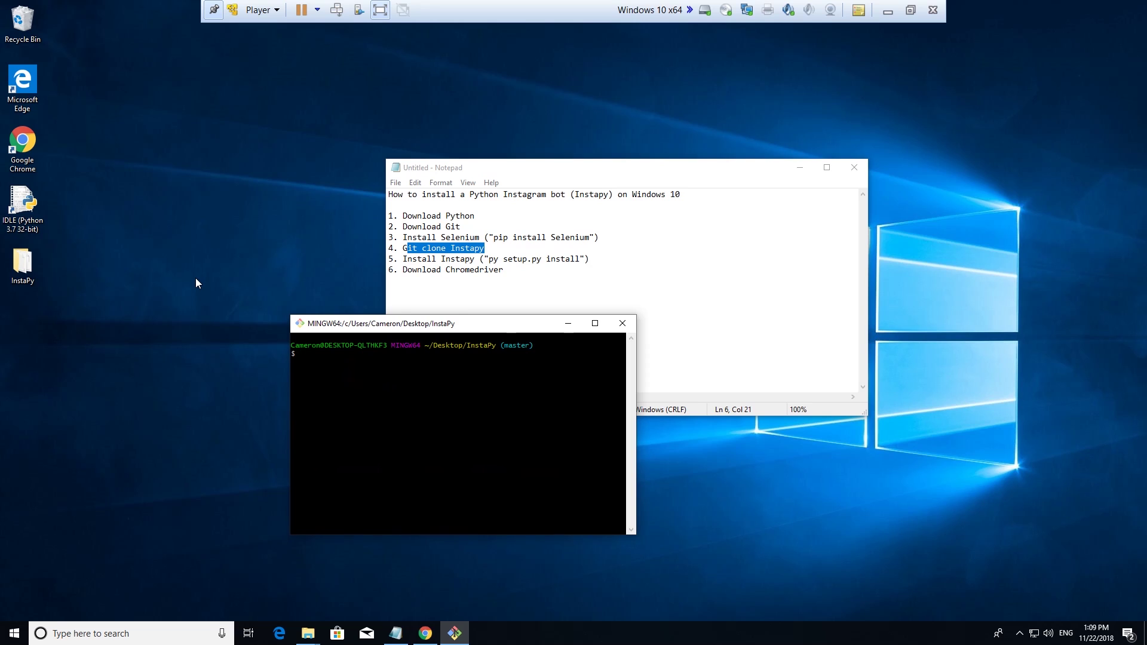
text(py setup.py install)
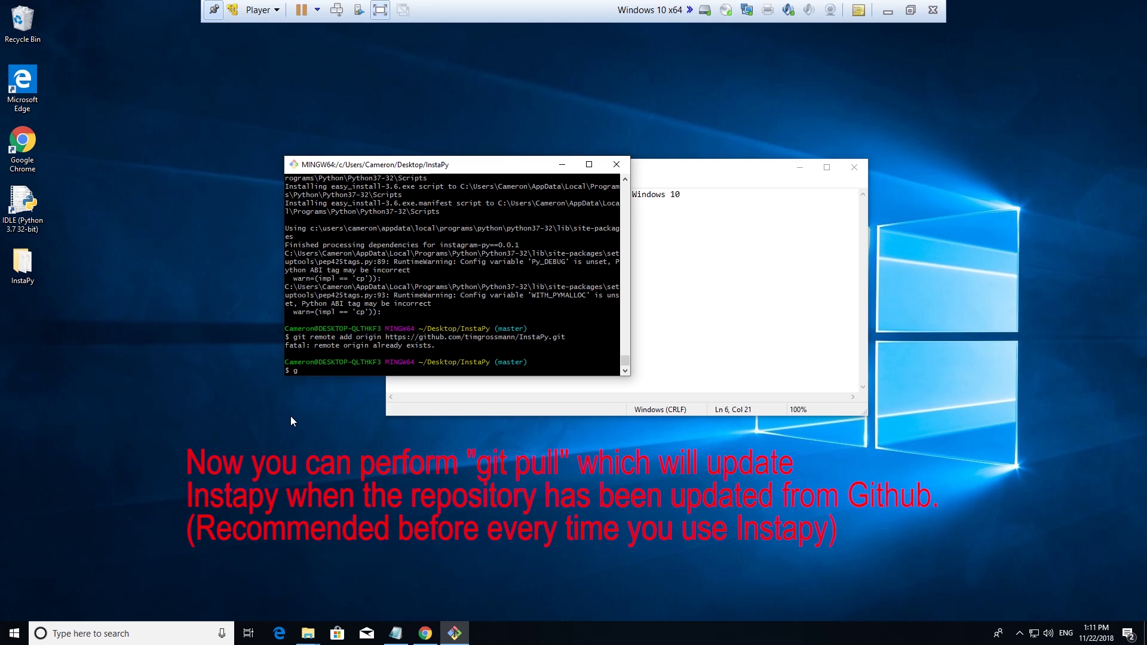
- Run 'git pull', which reports already up to date, then close the terminal
text(it pull)
key(Return)
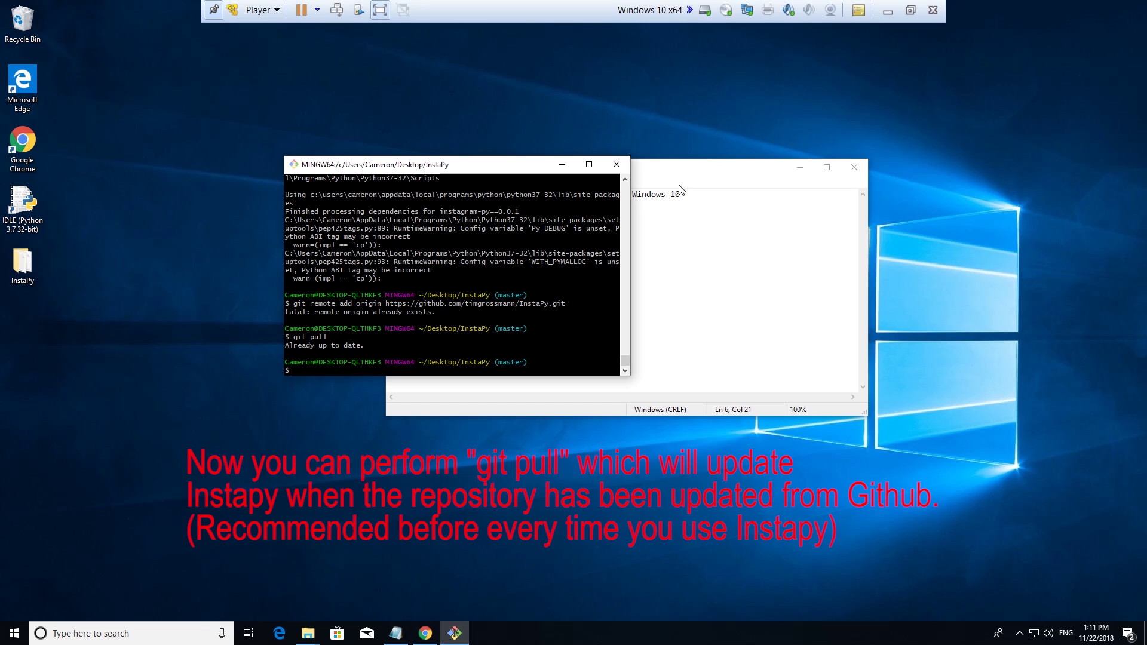
click(615, 164)
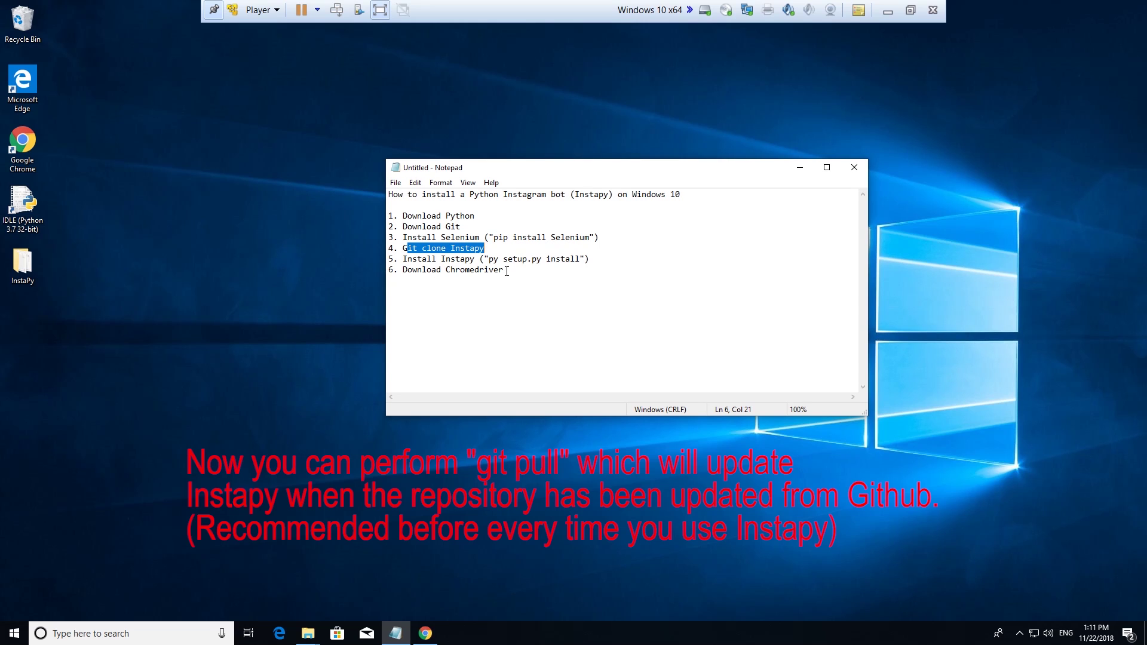
- Open the InstaPy desktop folder, then search Google for chromedriver in a new Chrome tab
double_click(35, 257)
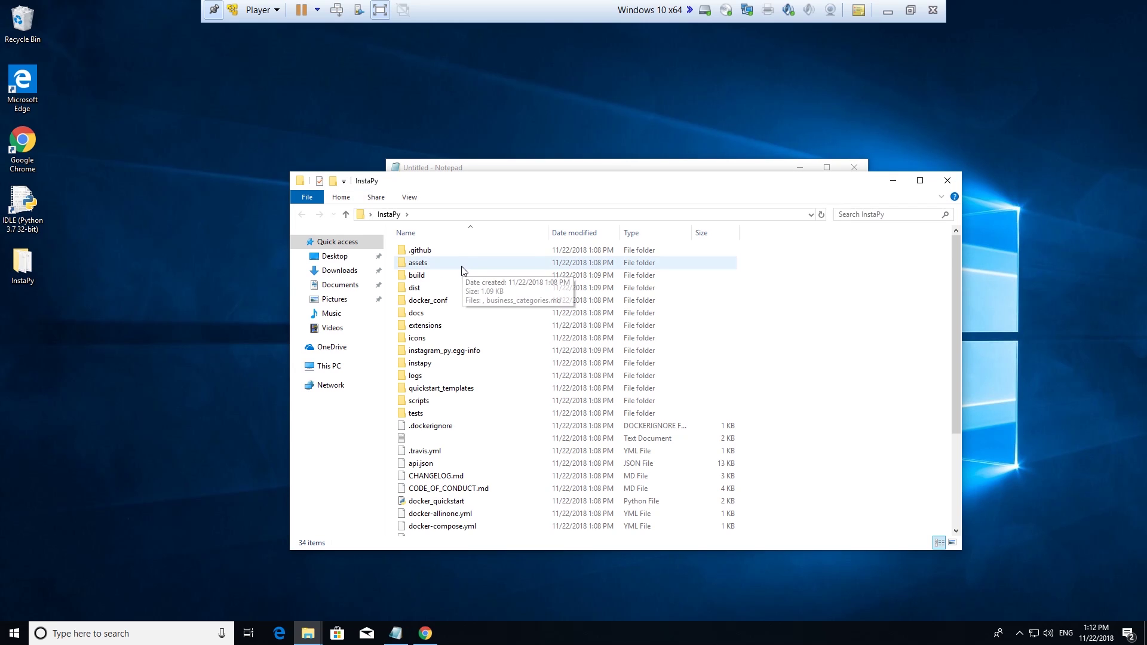
drag(520, 186, 611, 173)
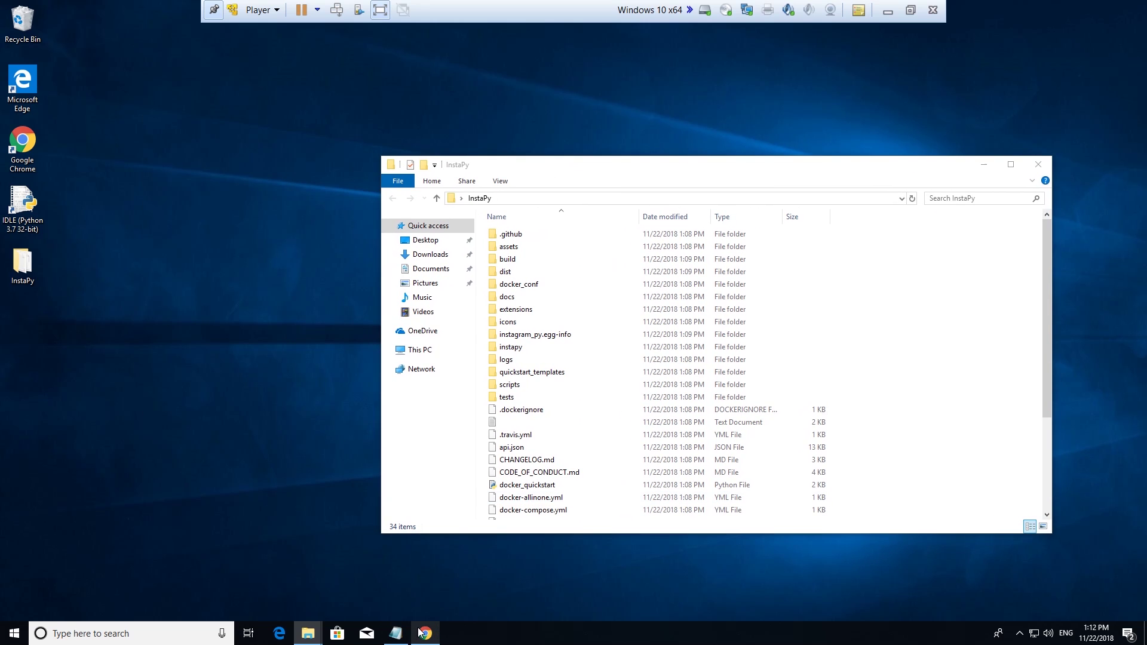
click(425, 633)
click(571, 95)
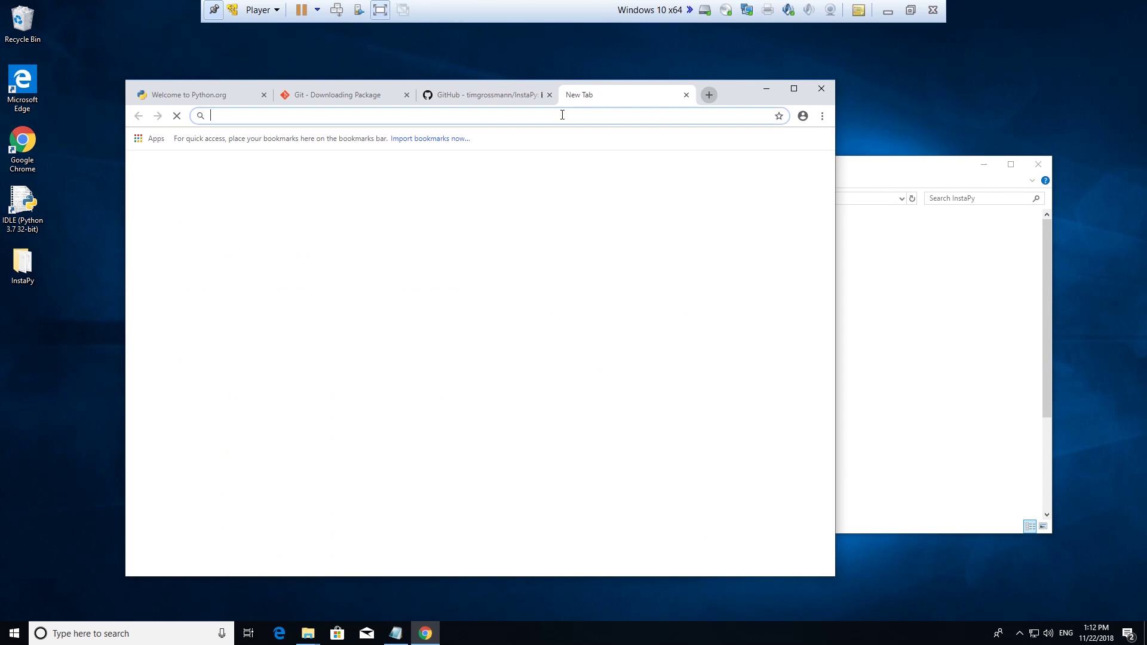
text(chromedr)
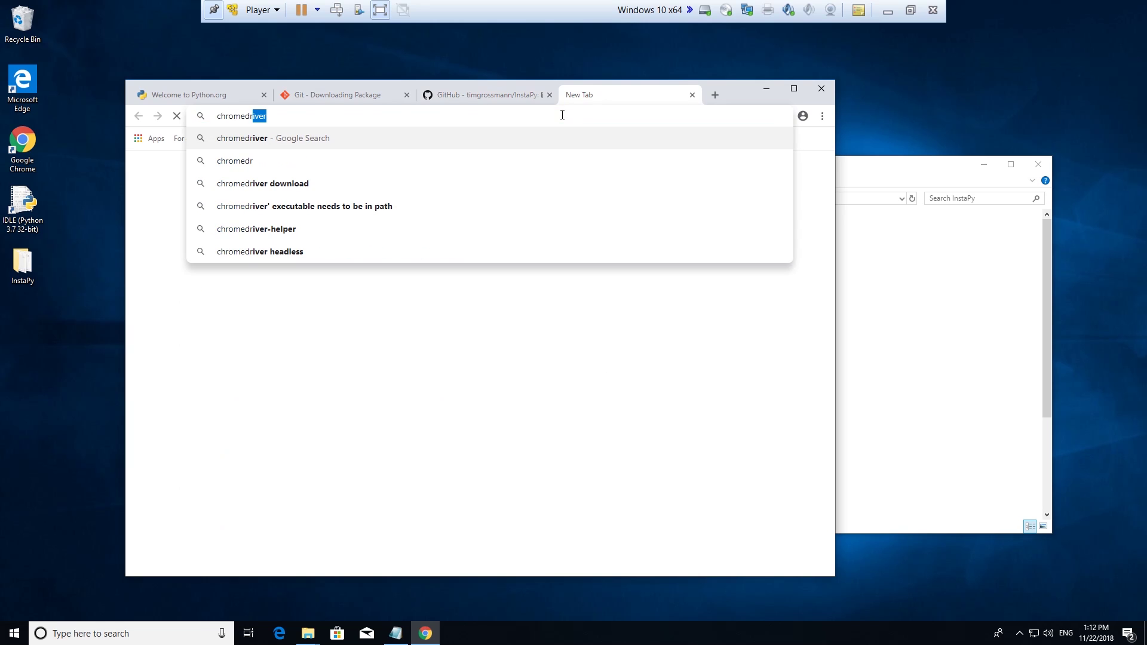
key(Return)
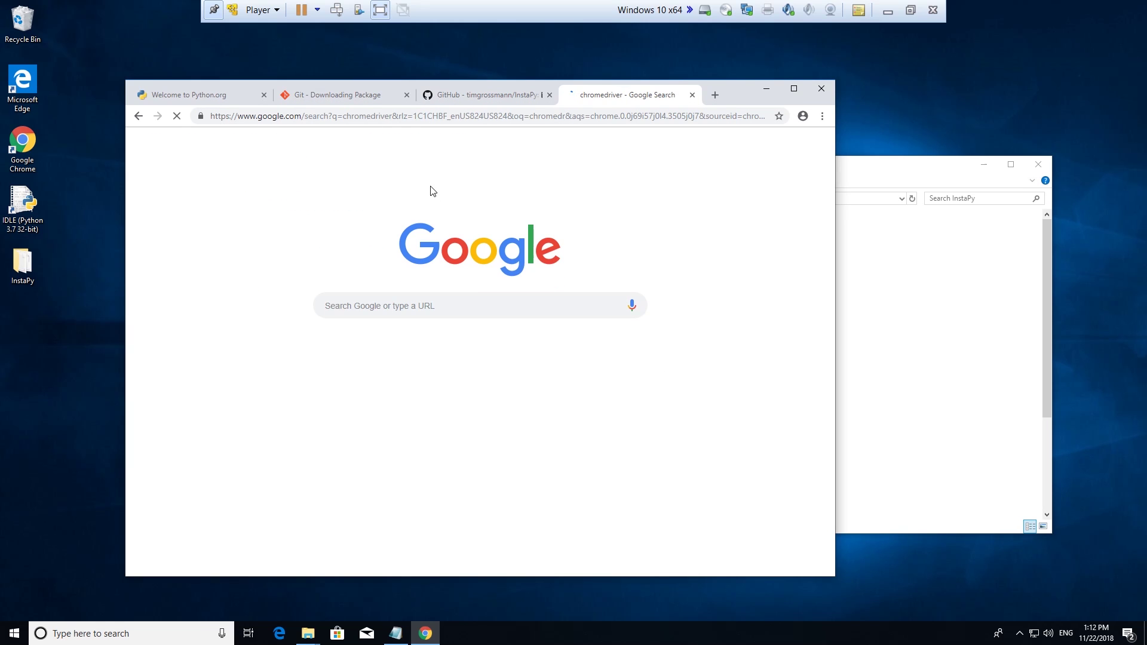
- Download chromedriver_win32.zip from the ChromeDriver 2.44 listing on the downloads page
click(313, 237)
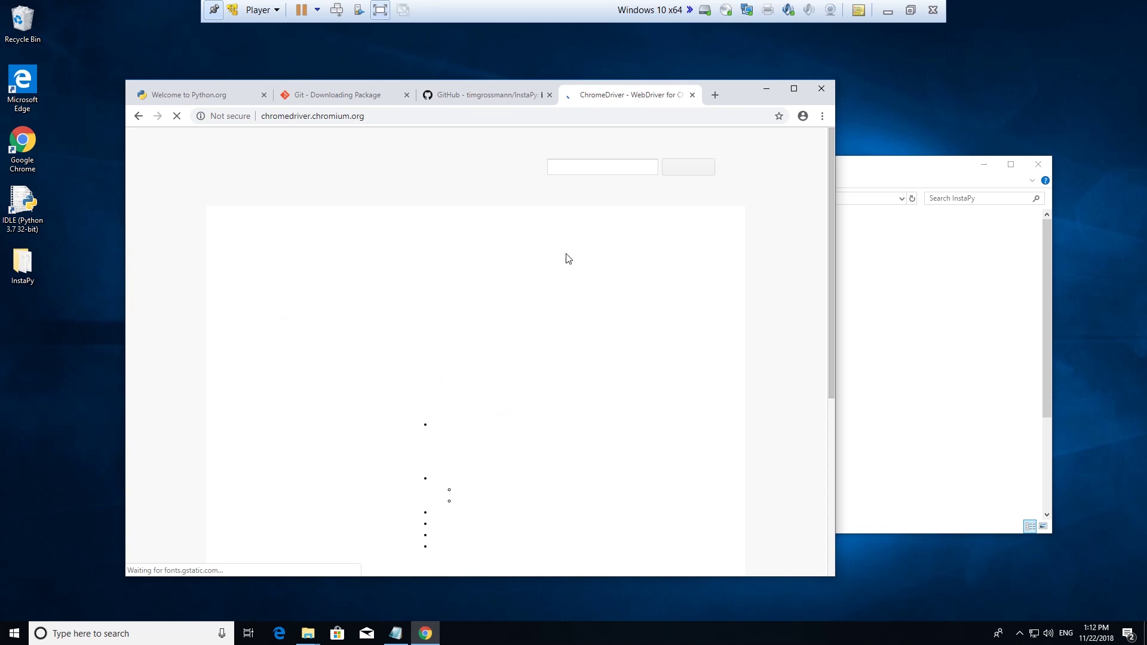
click(550, 417)
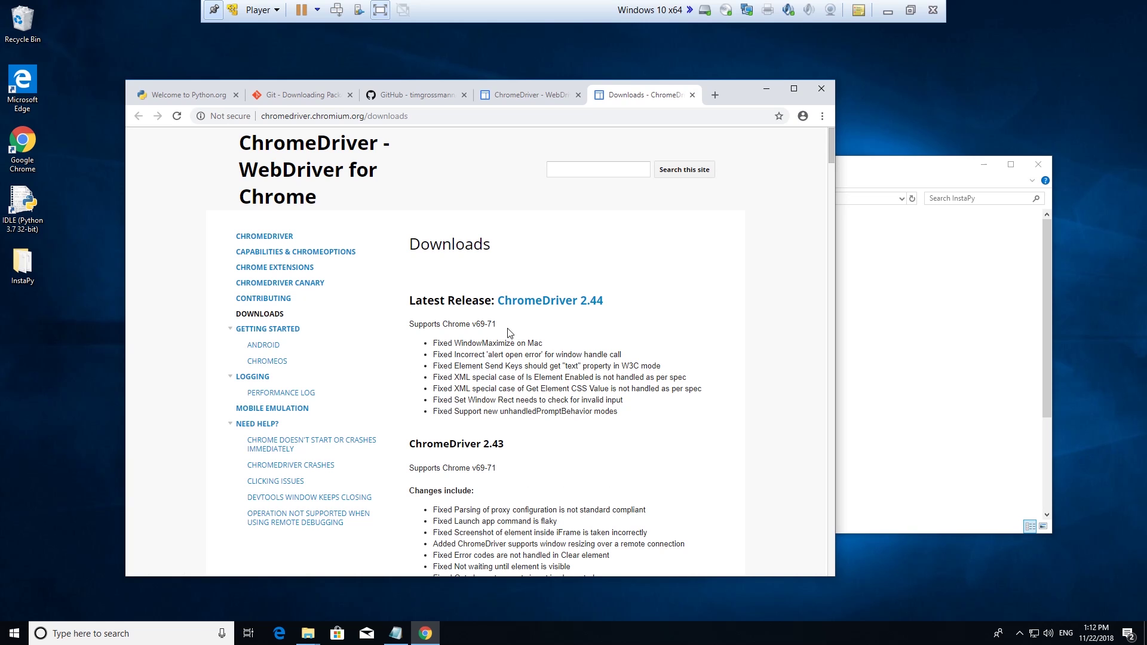
click(530, 300)
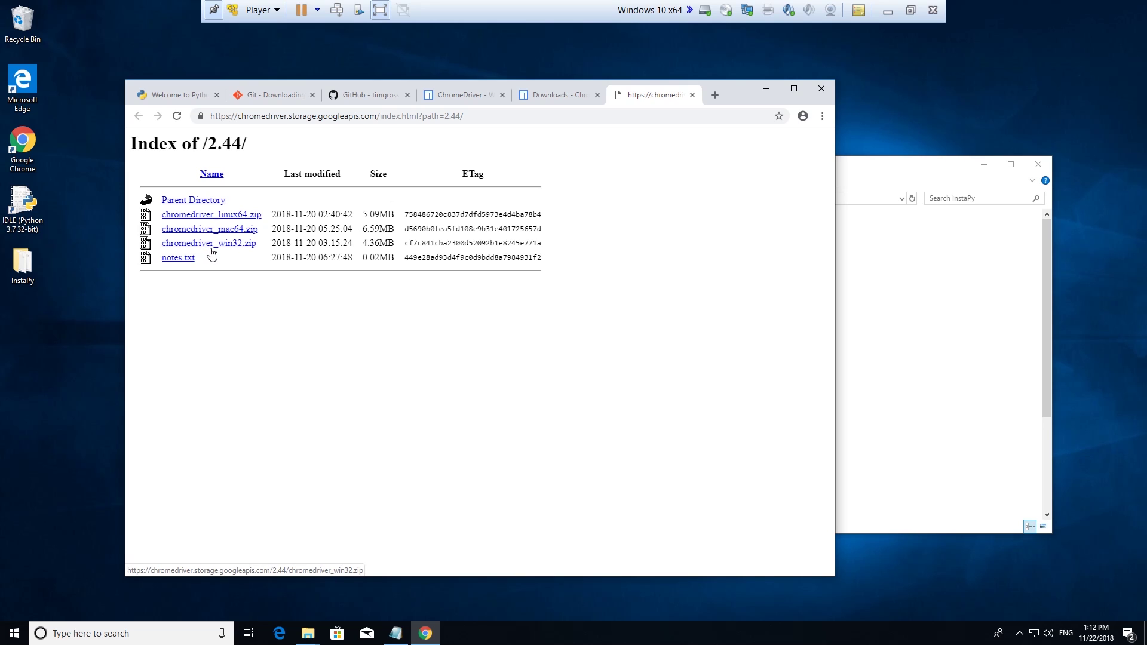
click(242, 251)
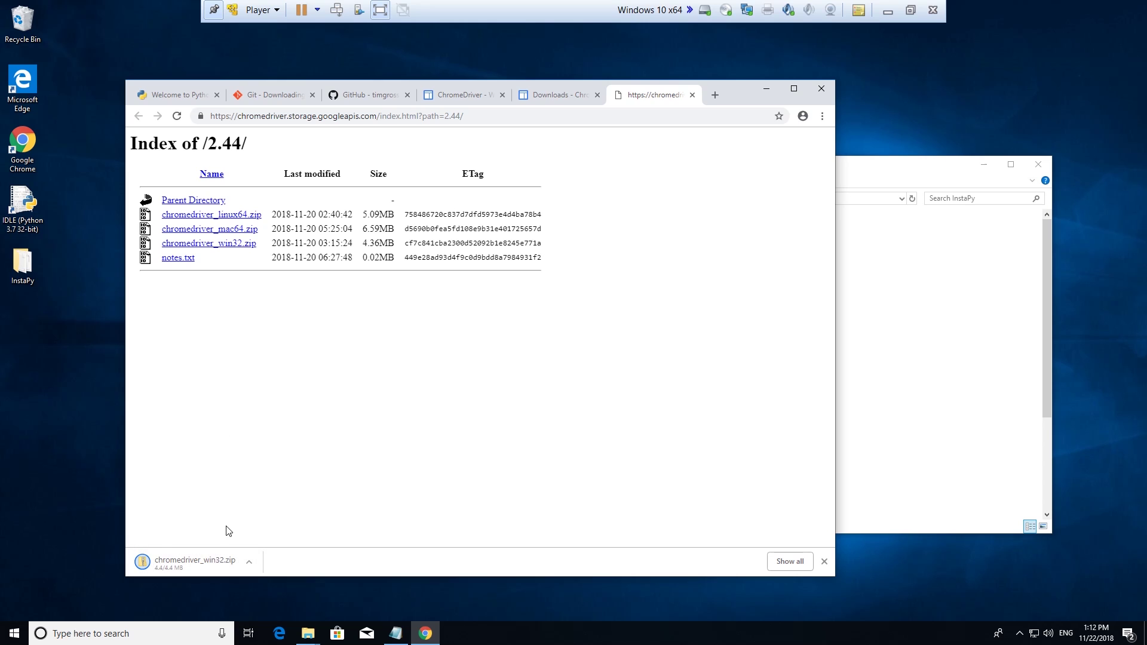
- Open the downloaded chromedriver zip and start Extract All
click(205, 563)
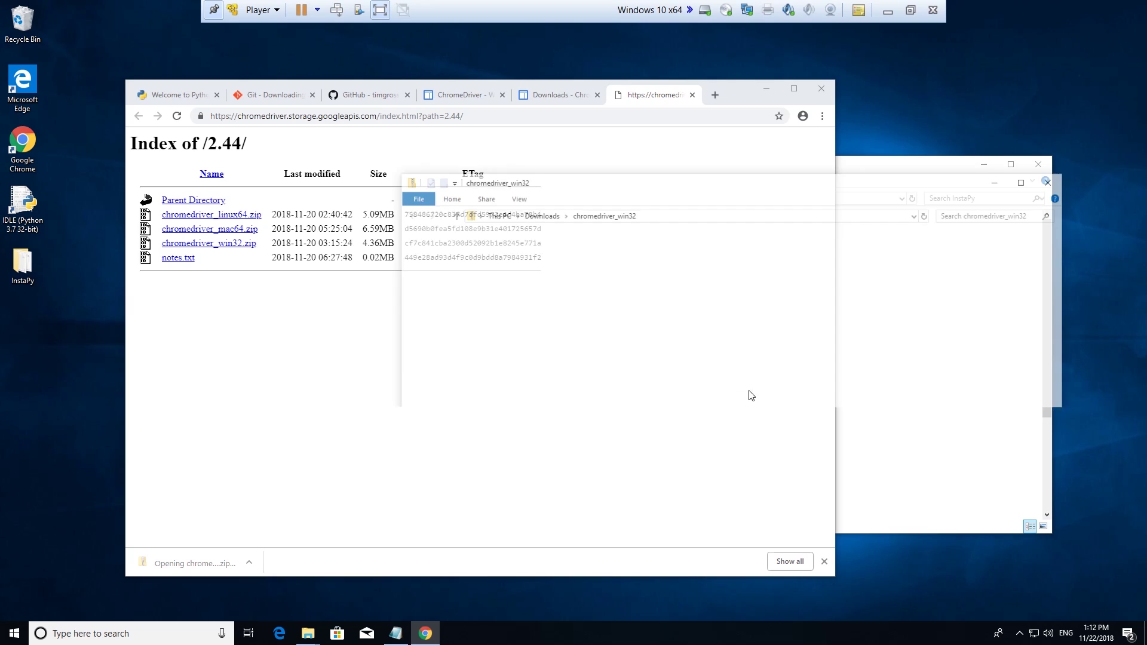
drag(748, 185, 460, 129)
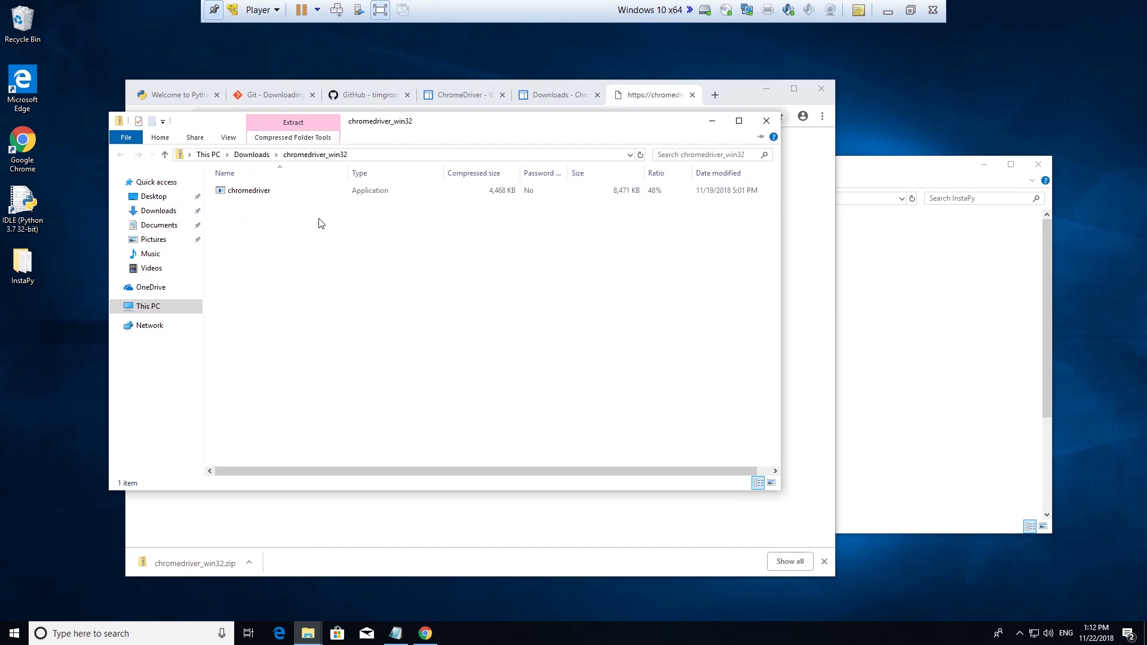
click(293, 137)
click(291, 167)
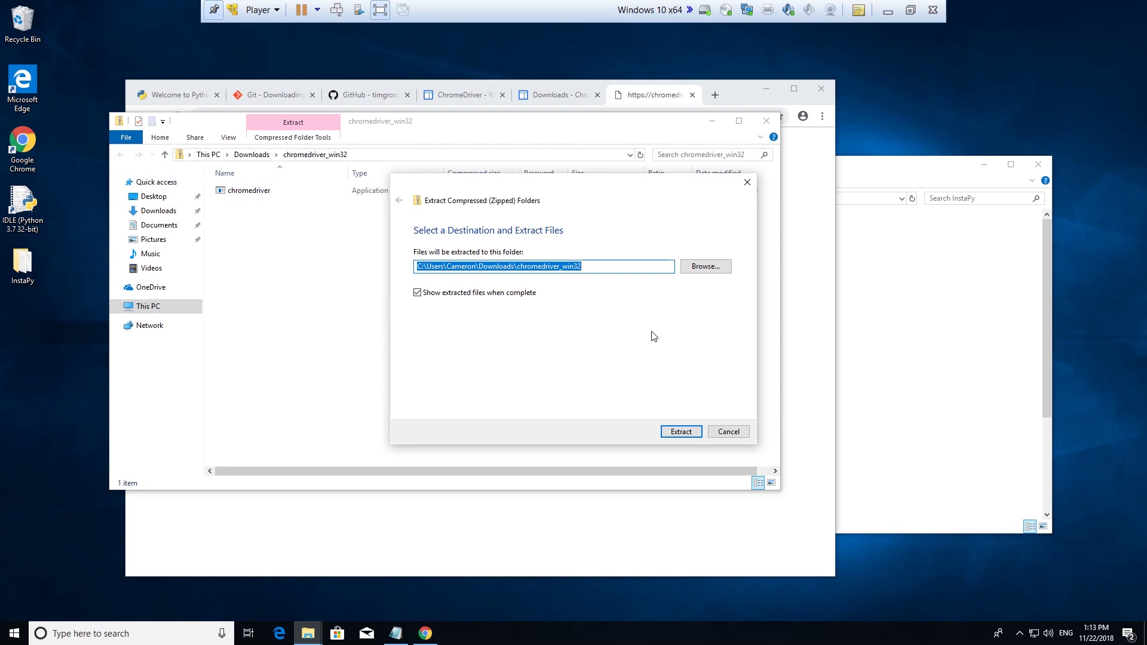
- Open InstaPy's assets folder and copy its path from the address bar
click(868, 267)
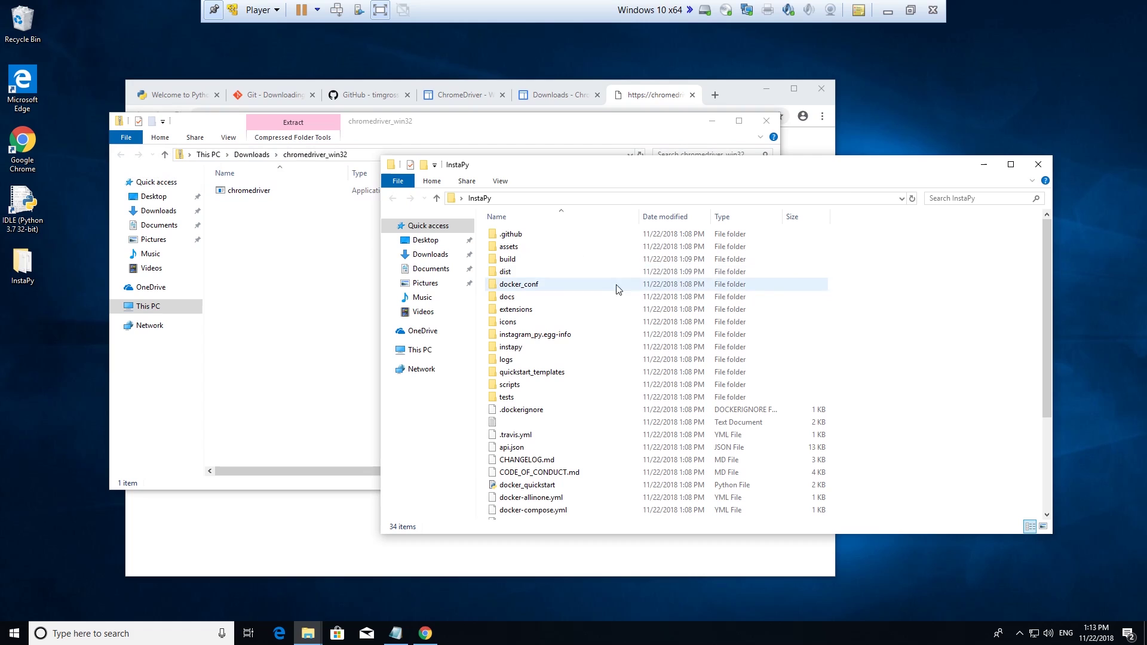
double_click(572, 247)
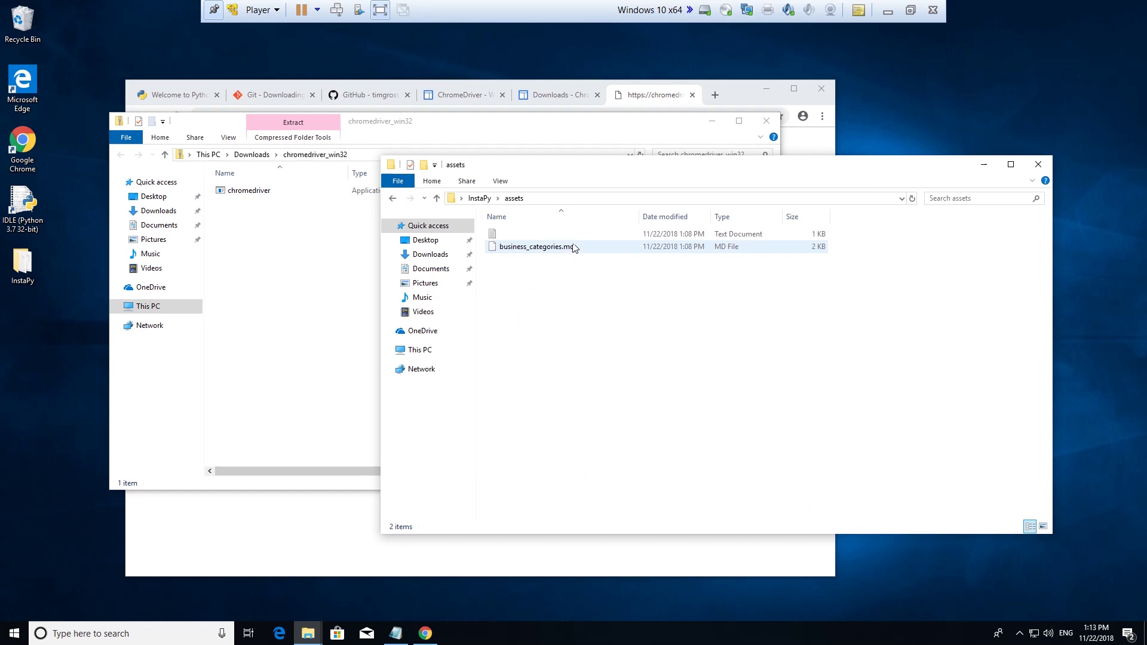
click(575, 198)
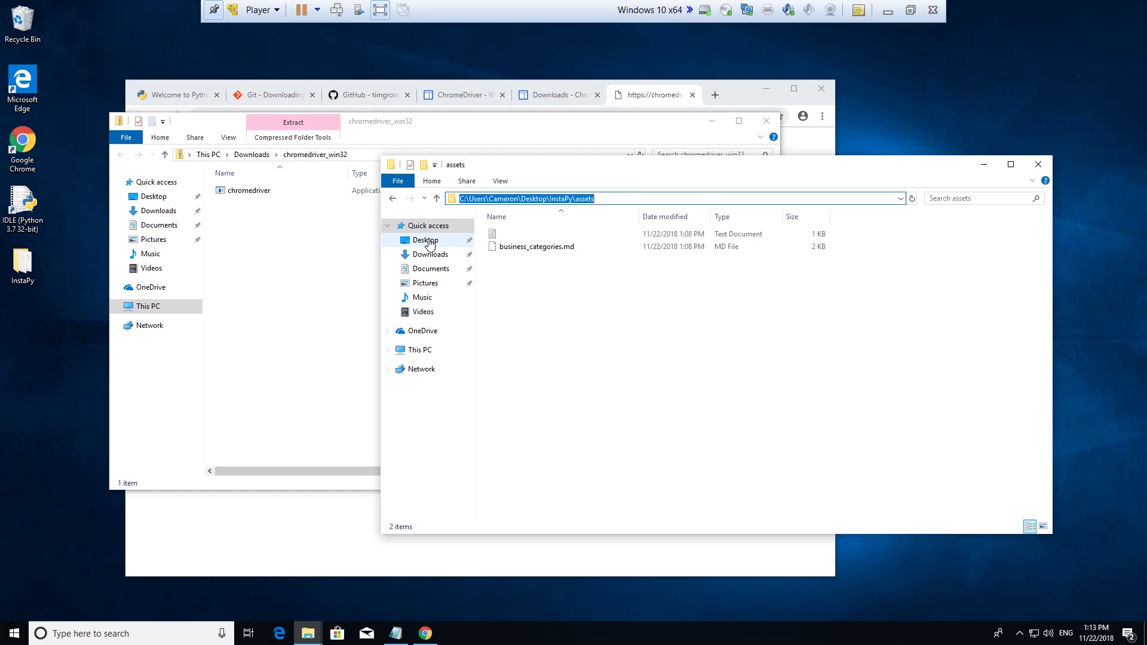
right_click(595, 198)
click(615, 236)
- Paste the assets path as the extraction destination and extract chromedriver there
click(288, 284)
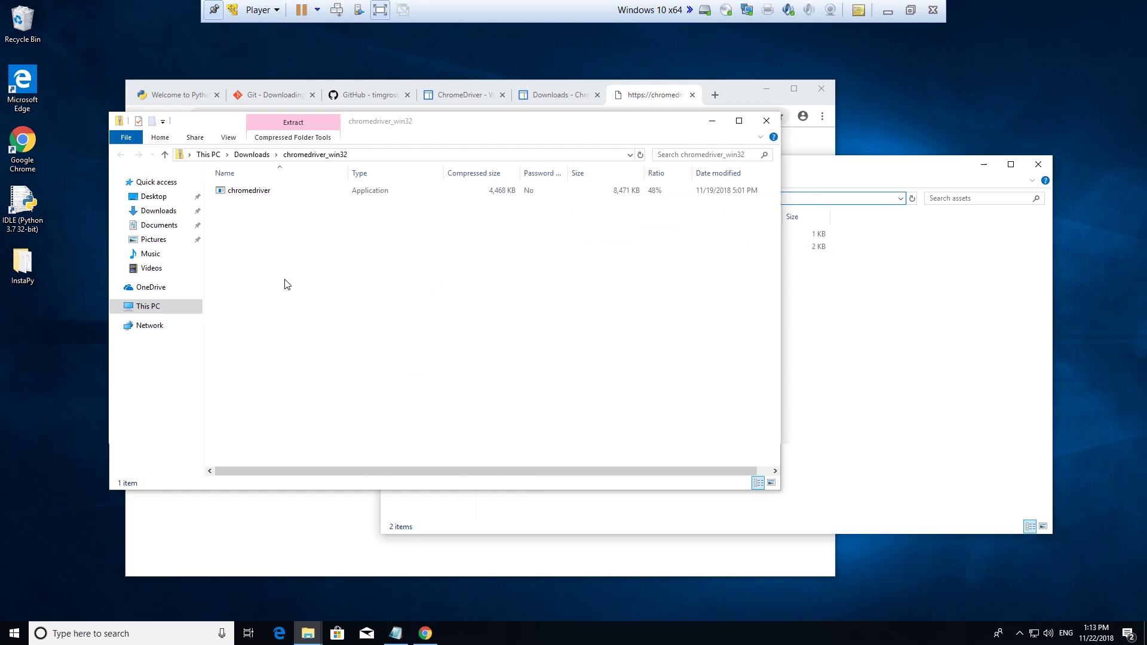
click(371, 558)
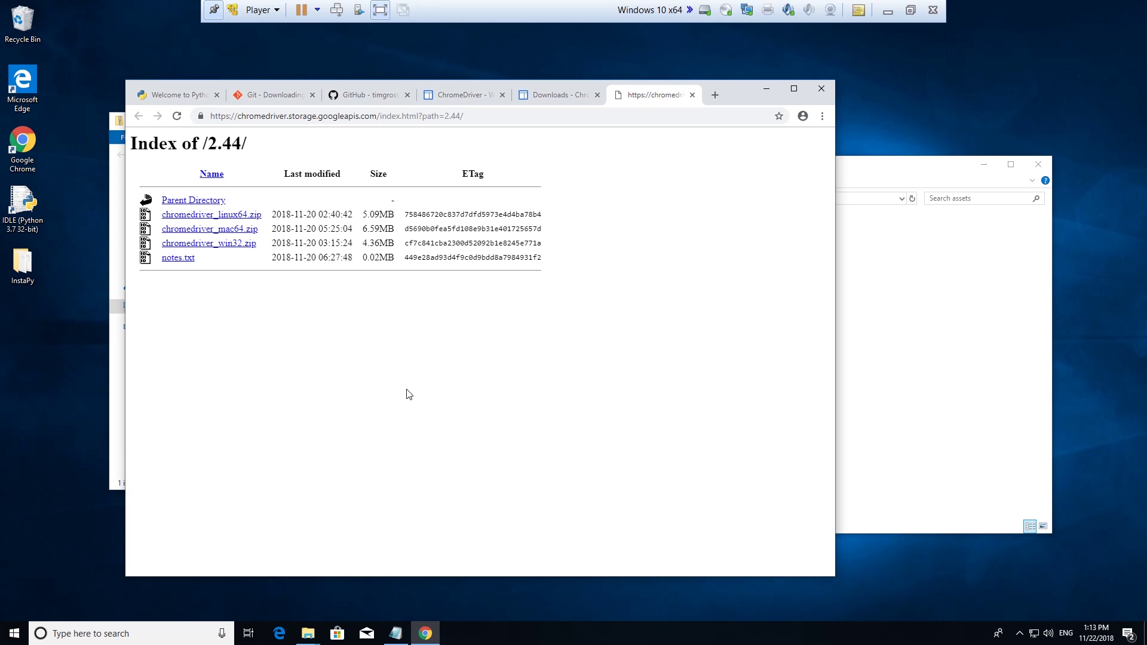
click(308, 633)
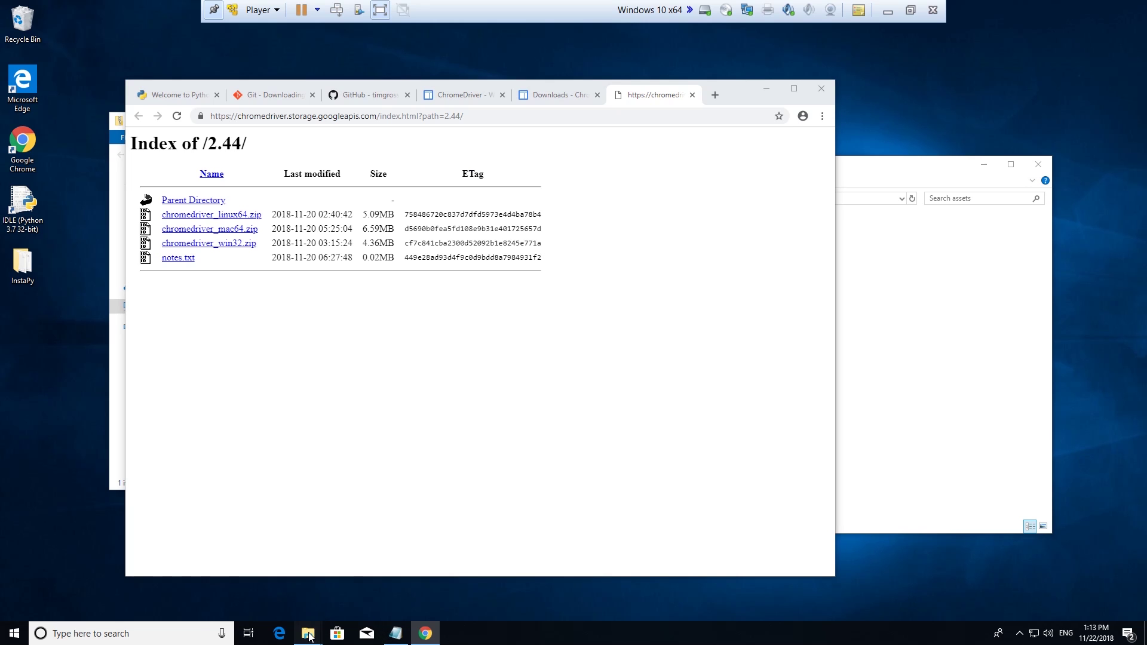
click(539, 592)
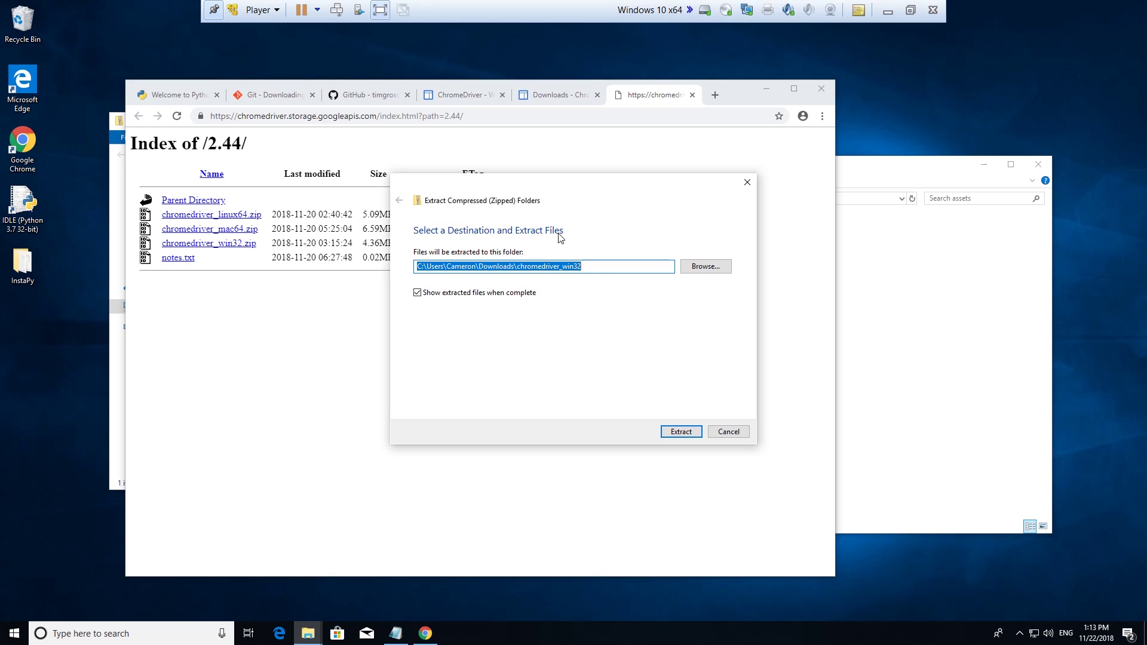
key(BackSpace)
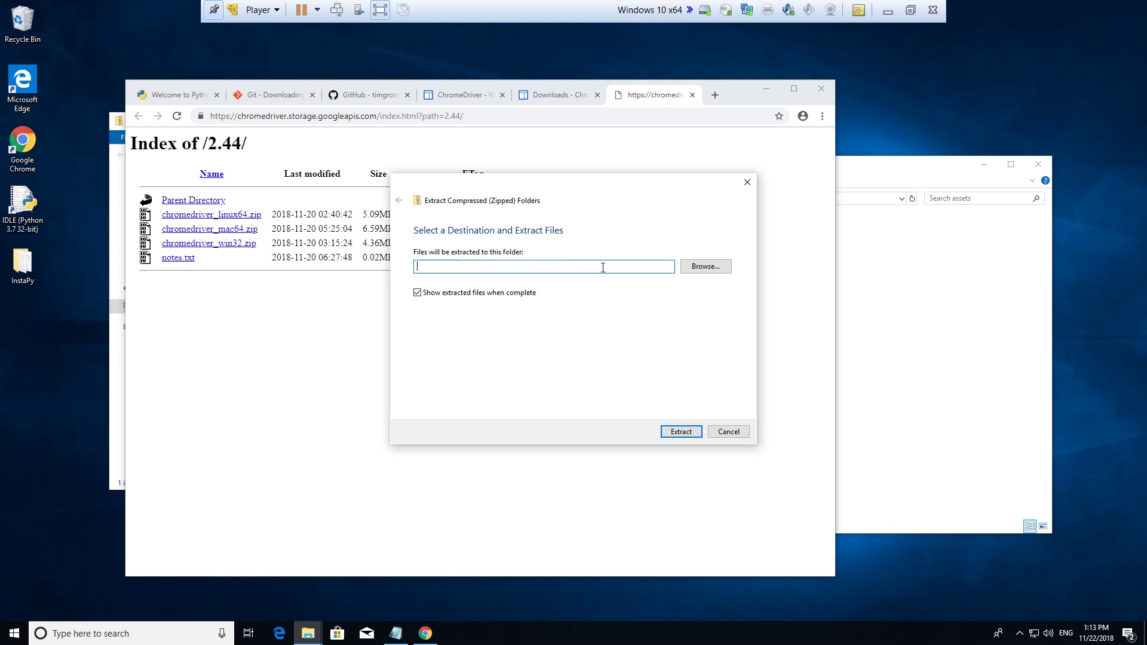
right_click(568, 268)
click(584, 317)
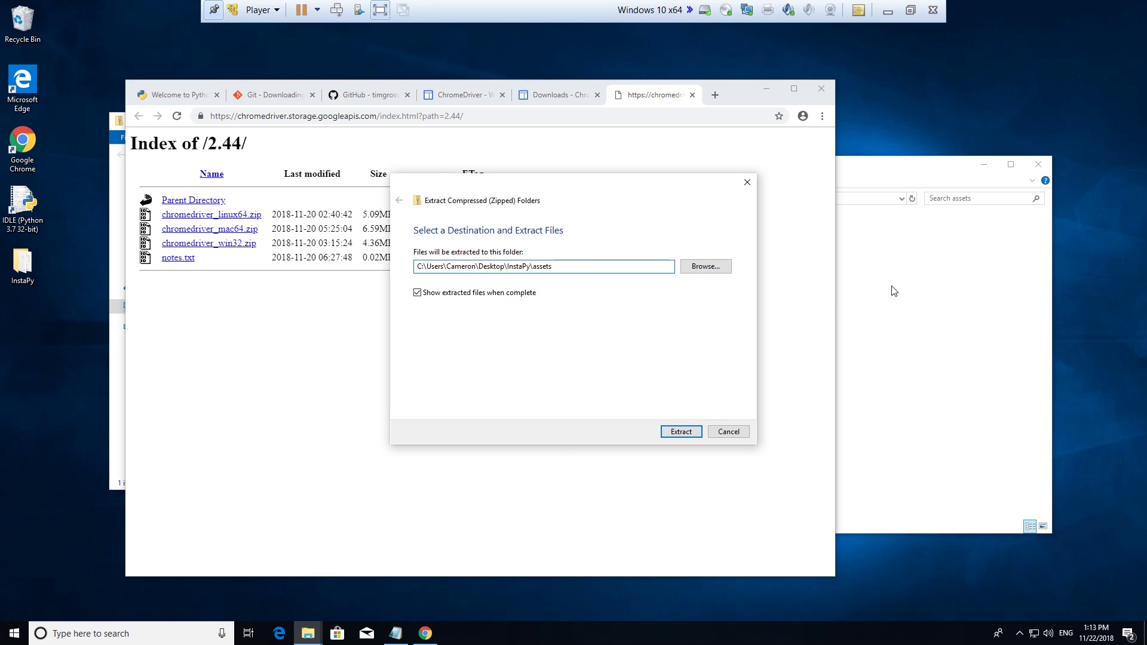
key(Return)
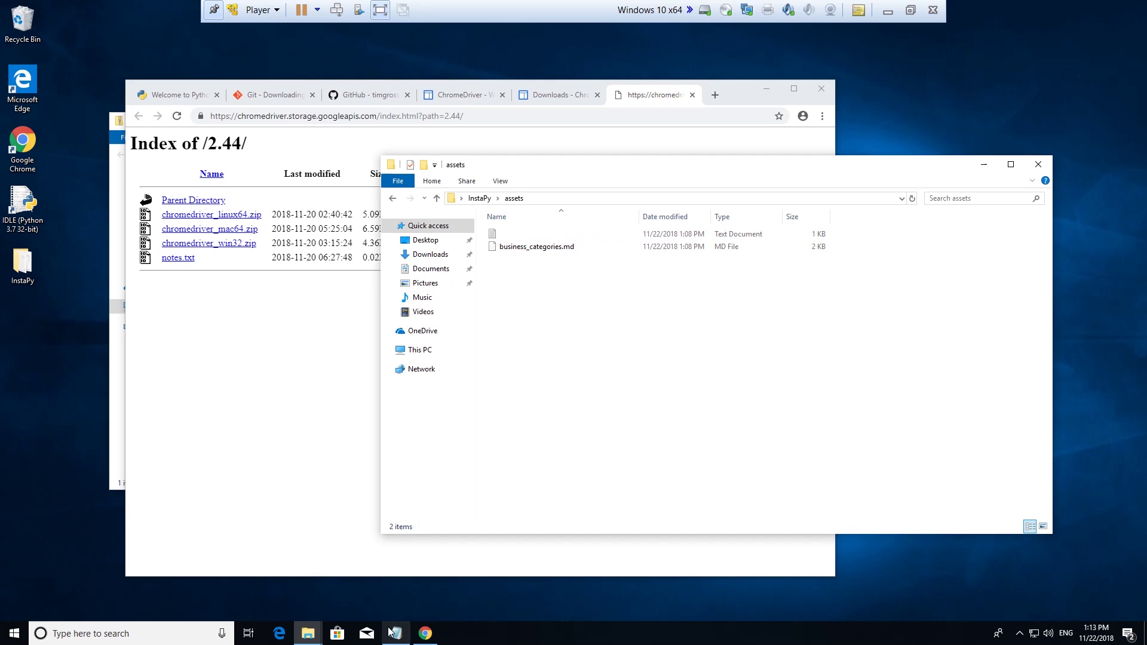
mouse_move(308, 632)
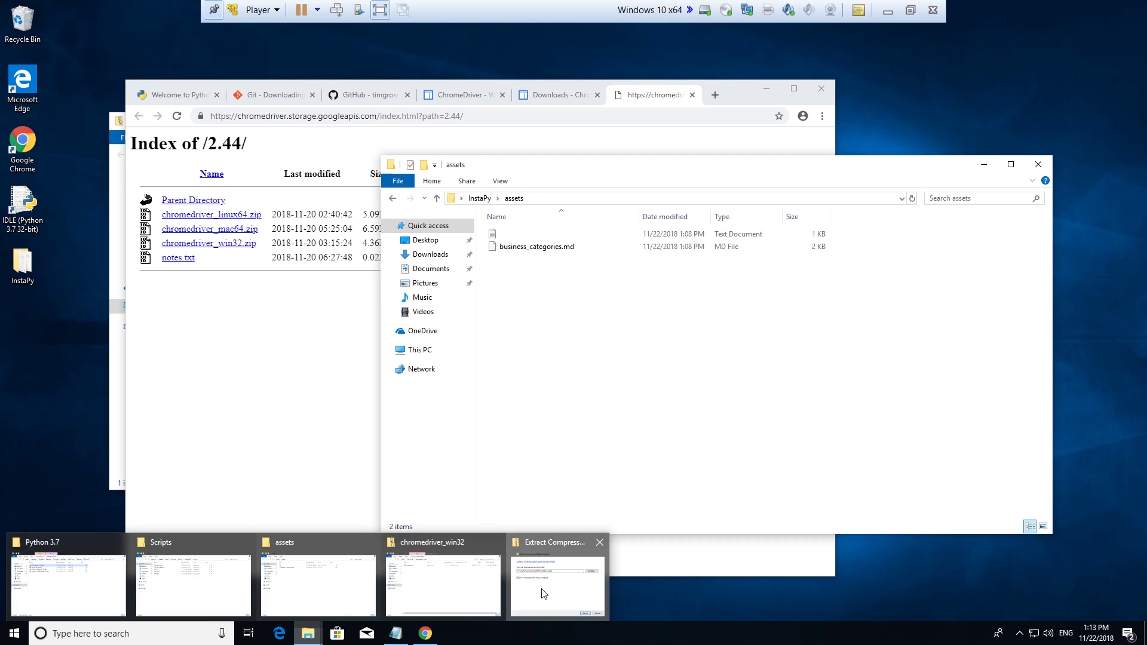
click(543, 593)
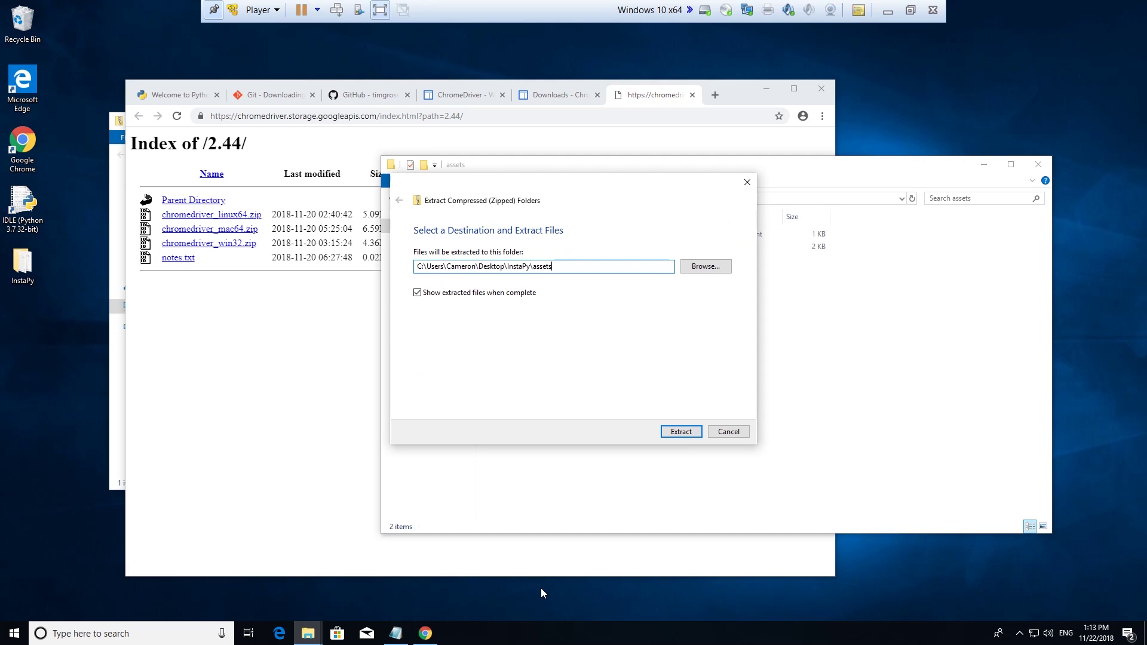
click(681, 432)
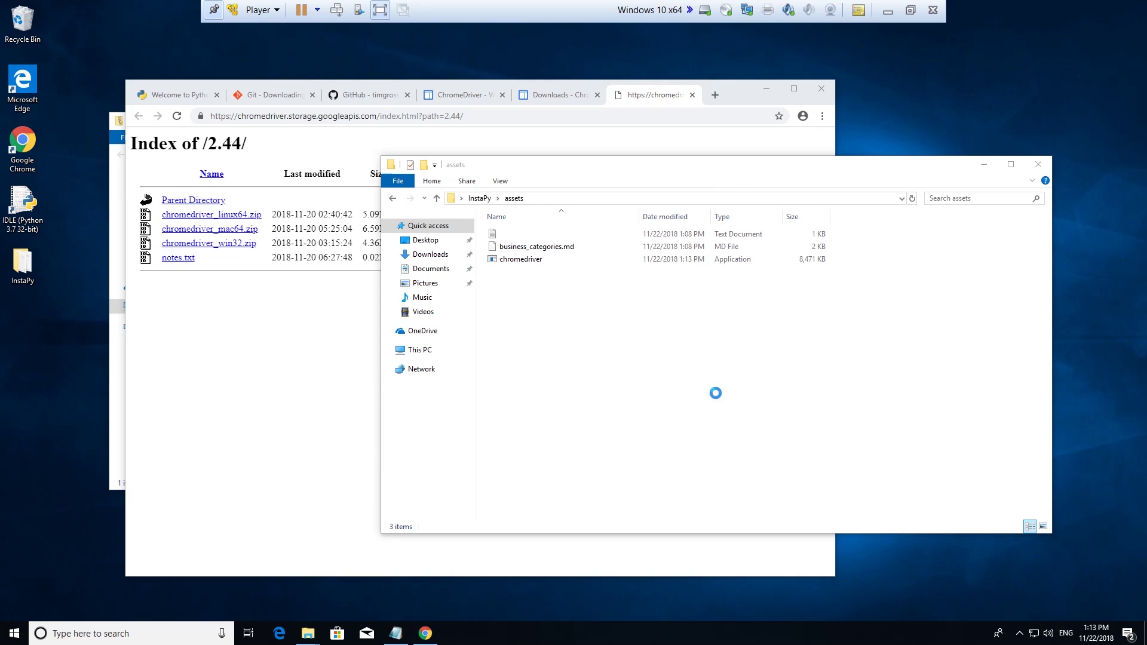
- Confirm chromedriver is in the assets folder, then close both assets windows and hide Chrome
click(827, 350)
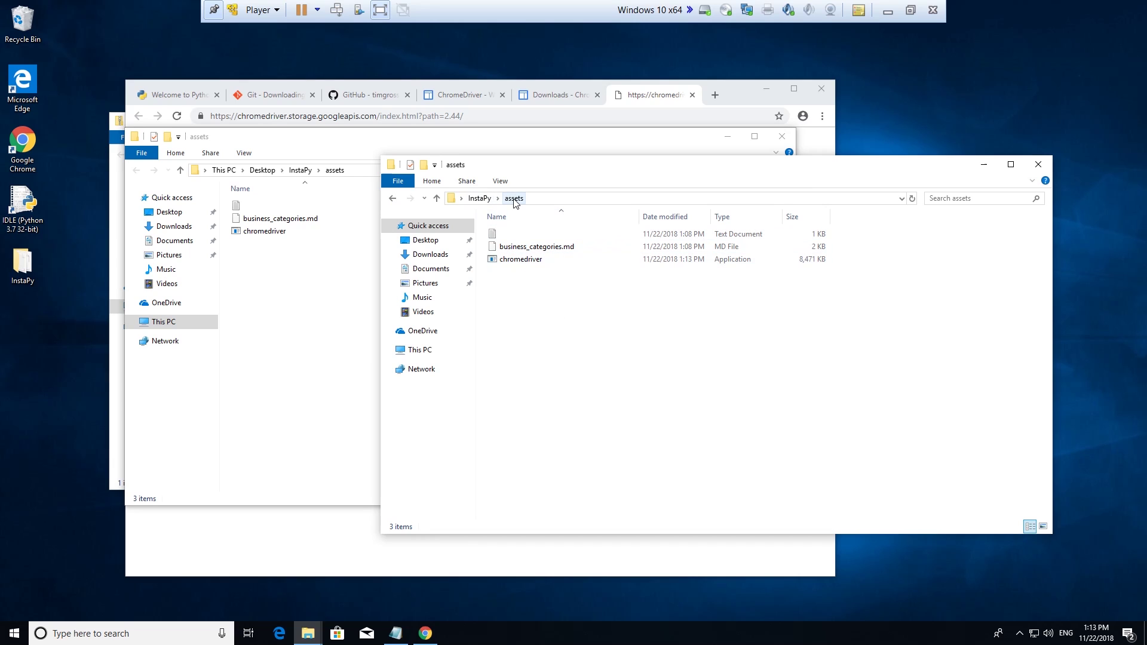
click(478, 198)
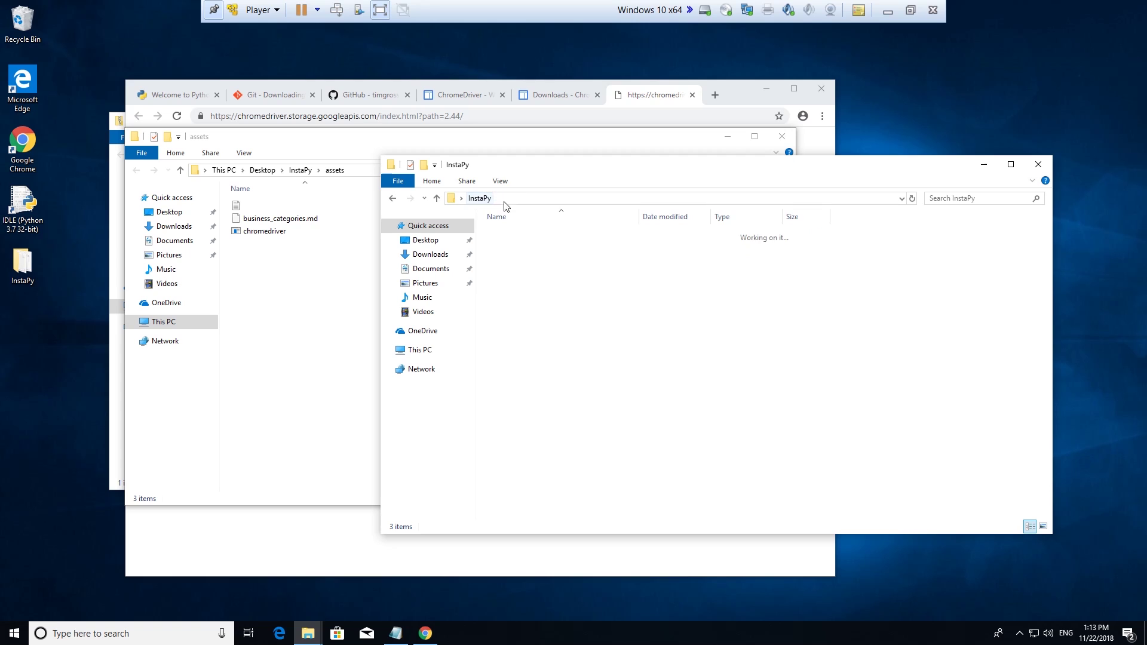
double_click(535, 251)
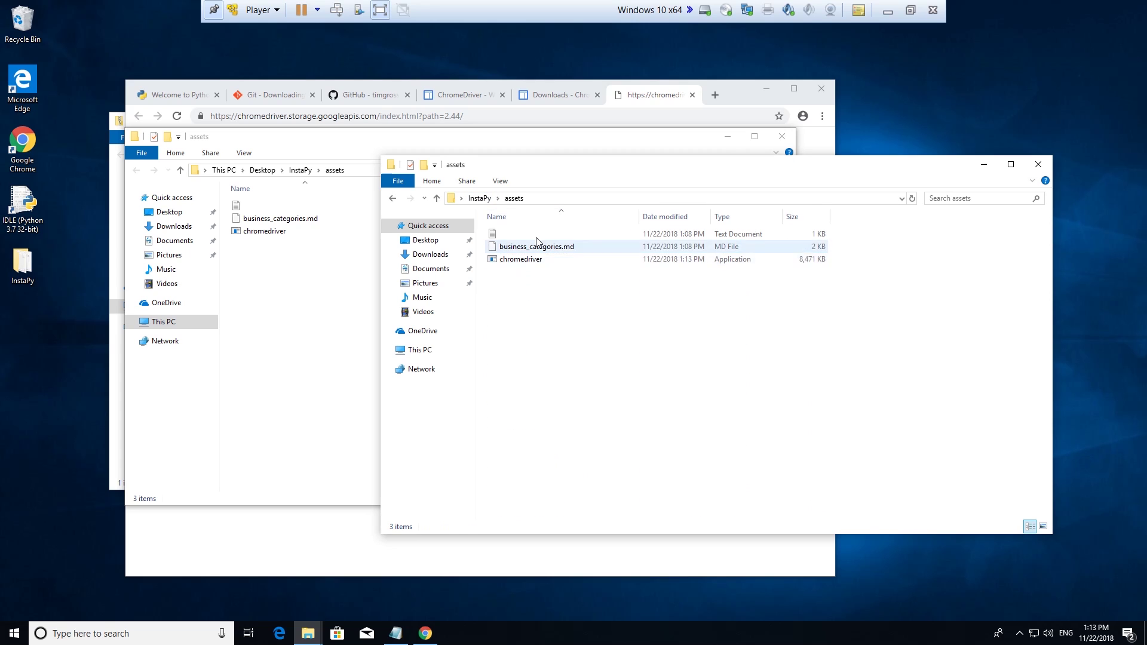
click(1038, 166)
click(777, 137)
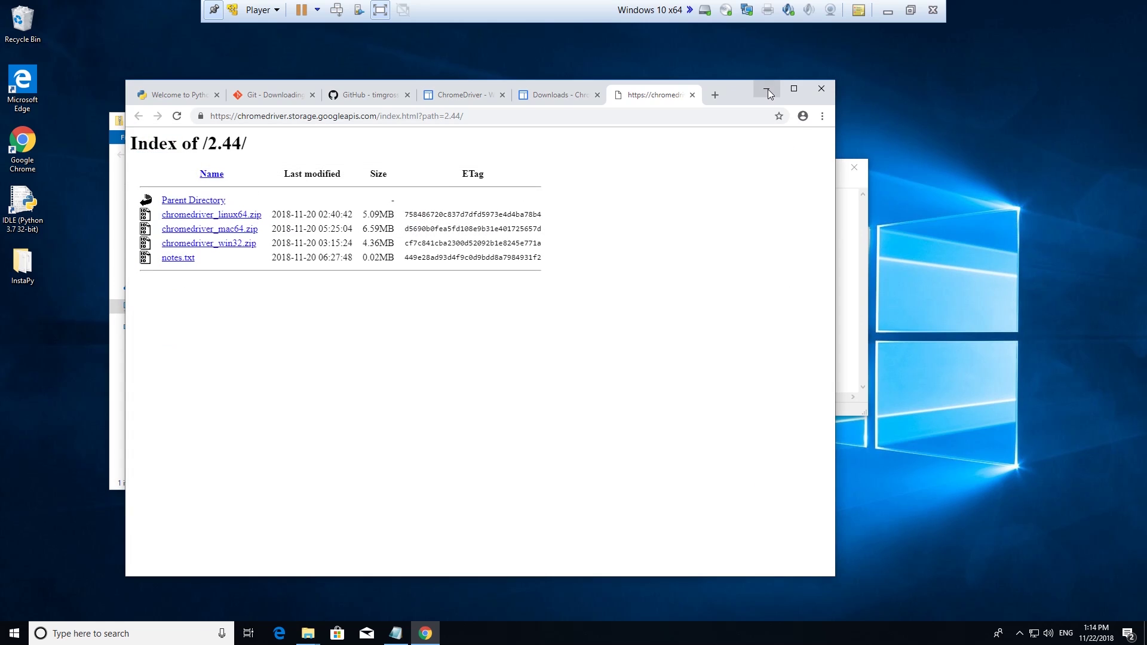
click(766, 89)
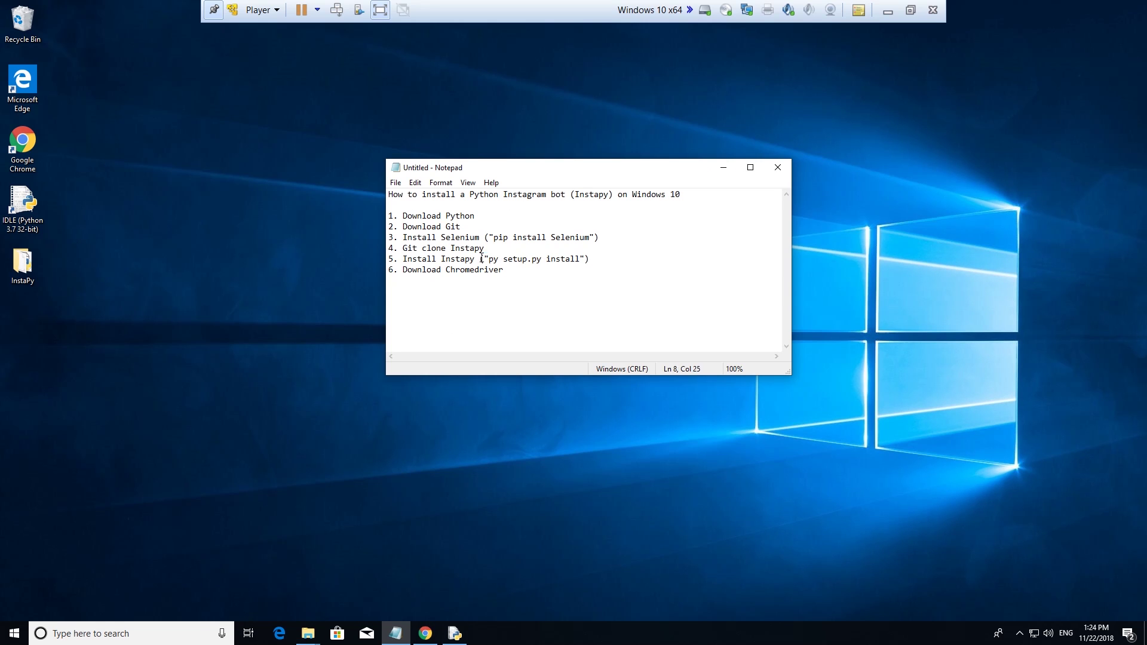
- Select and deselect the six checklist steps in Notepad, then open the InstaPy desktop folder
drag(505, 272, 387, 215)
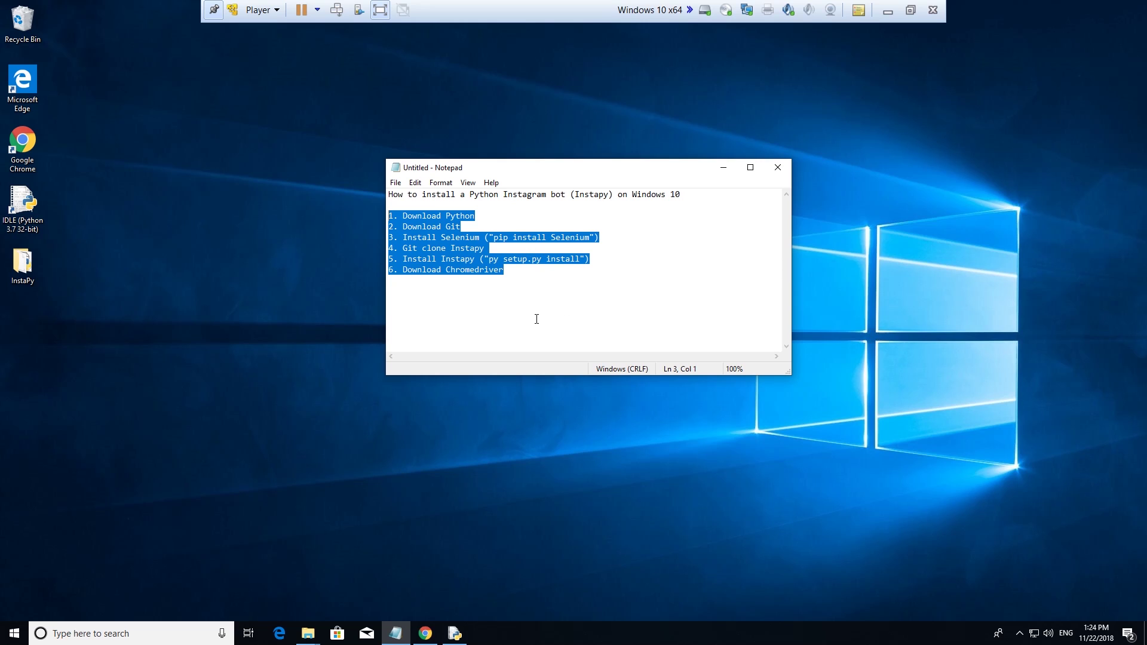
click(432, 270)
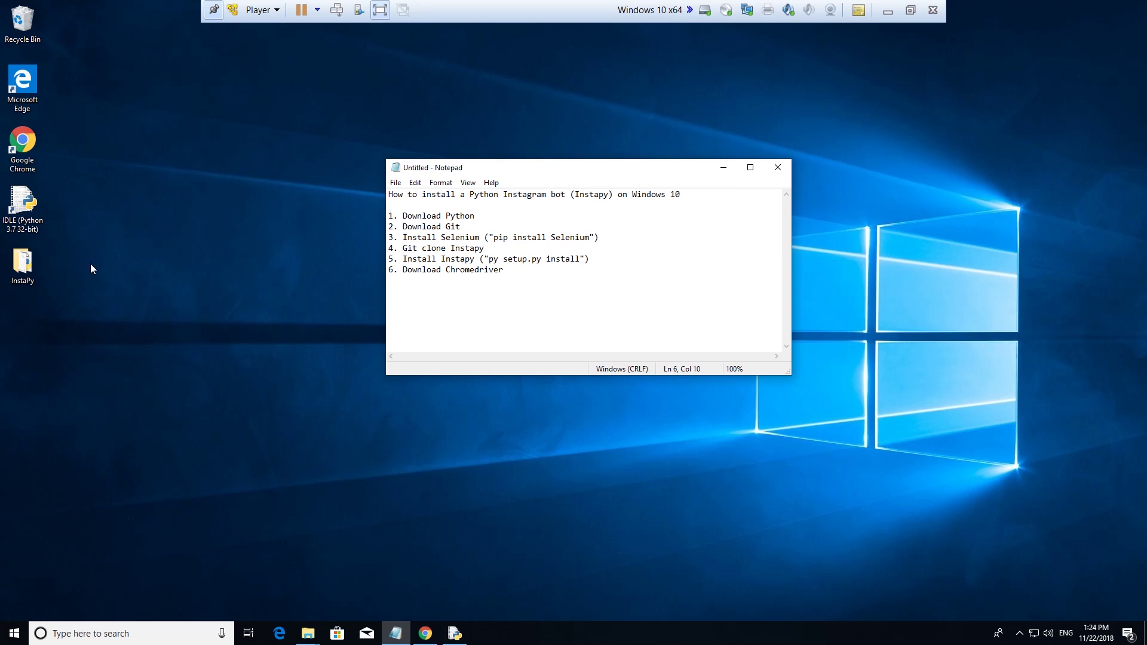
double_click(24, 263)
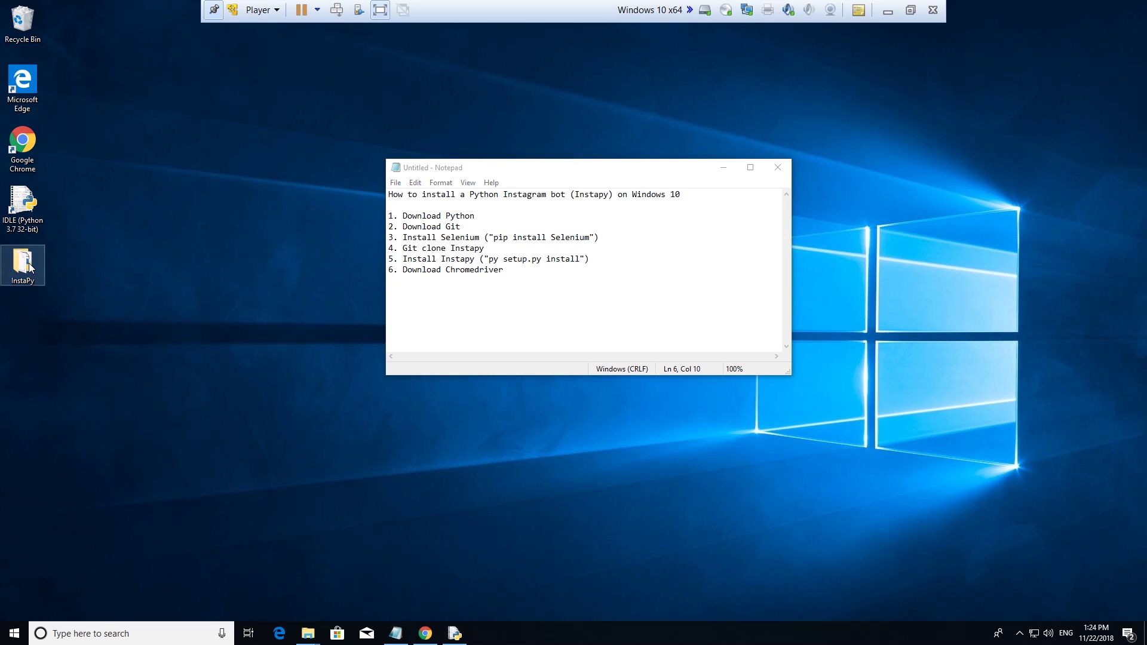
- Open quickstart.py from the InstaPy folder in Edit with IDLE 3.7
scroll(571, 304, down, 4)
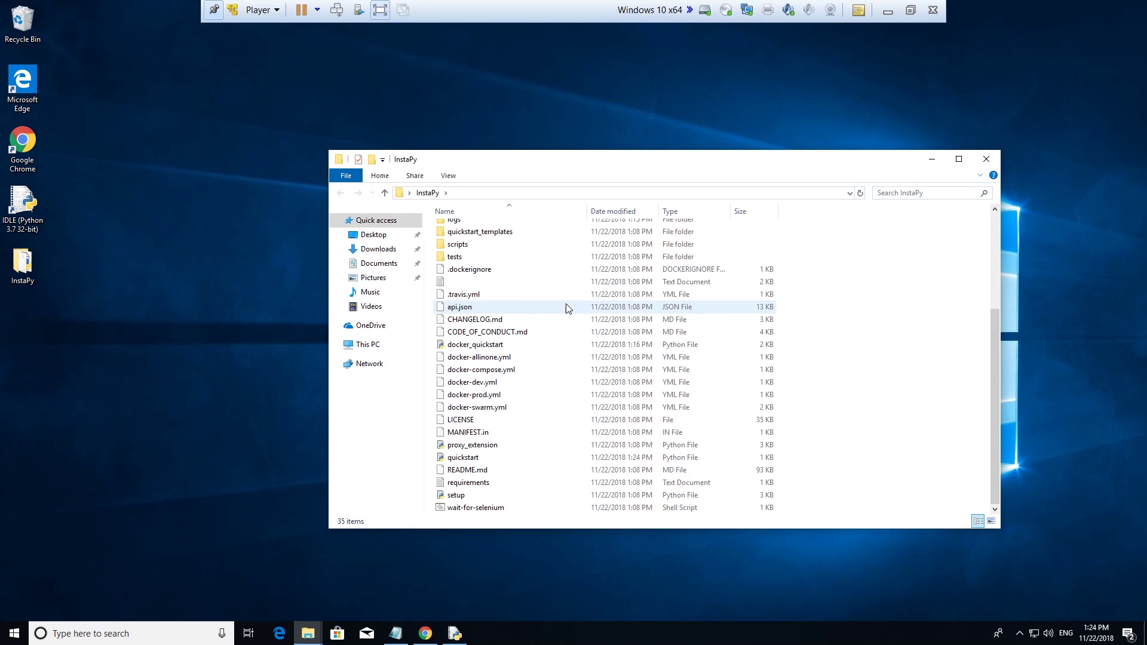
click(496, 460)
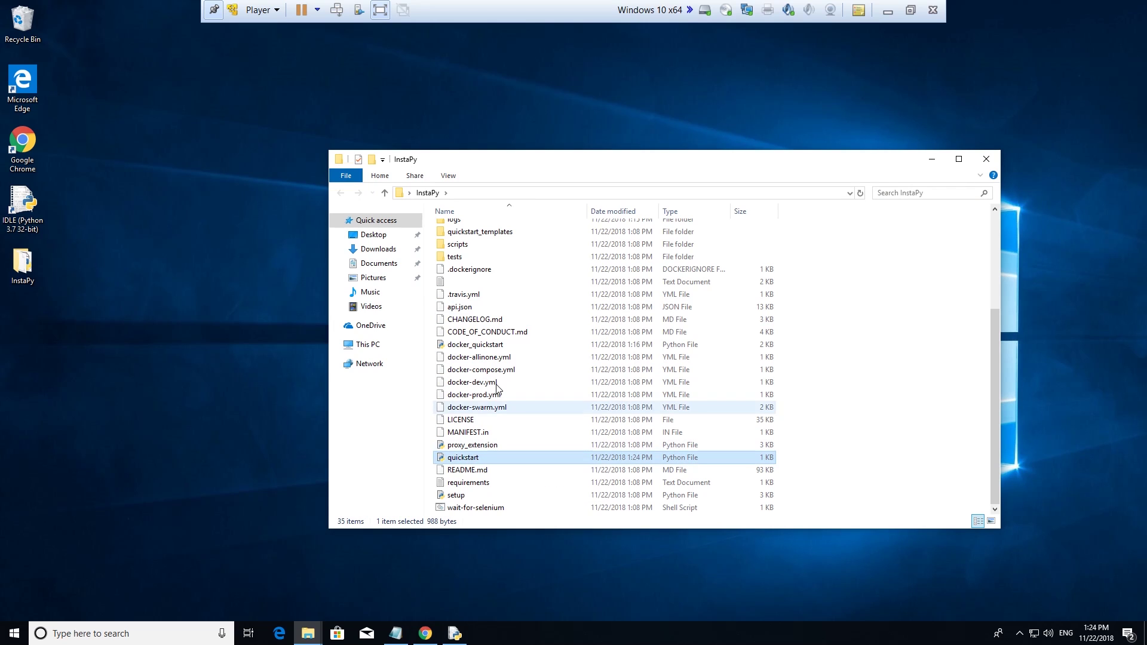
right_click(497, 461)
mouse_move(572, 271)
click(694, 273)
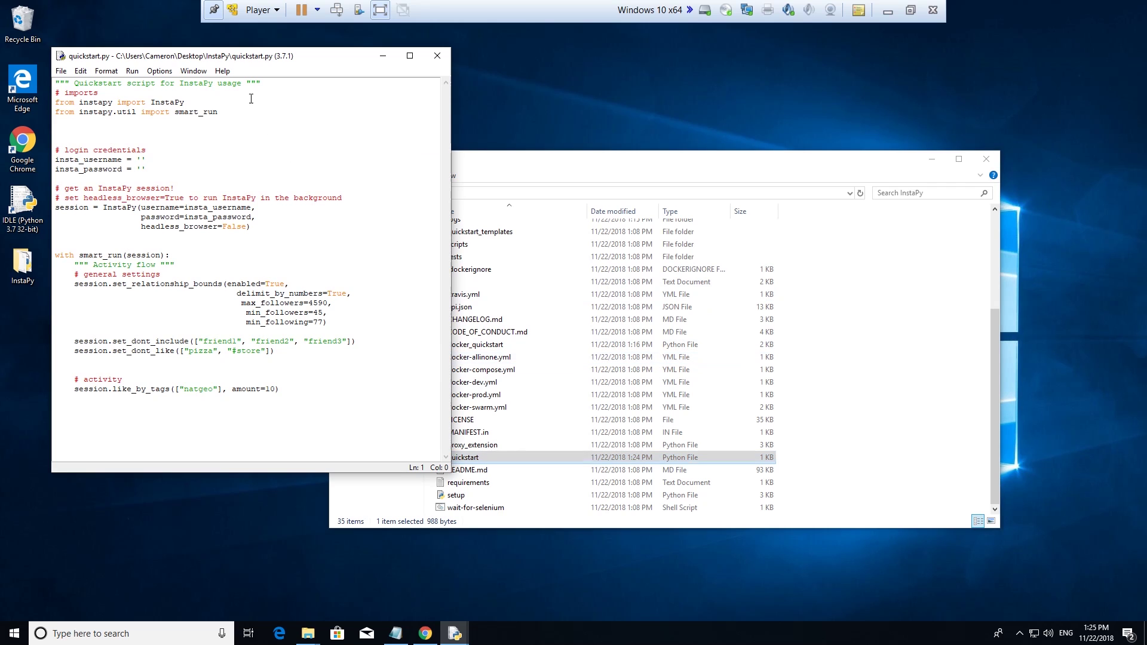
- Maximize the IDLE editor and enter the Instagram username as insta_username
drag(267, 56, 595, 125)
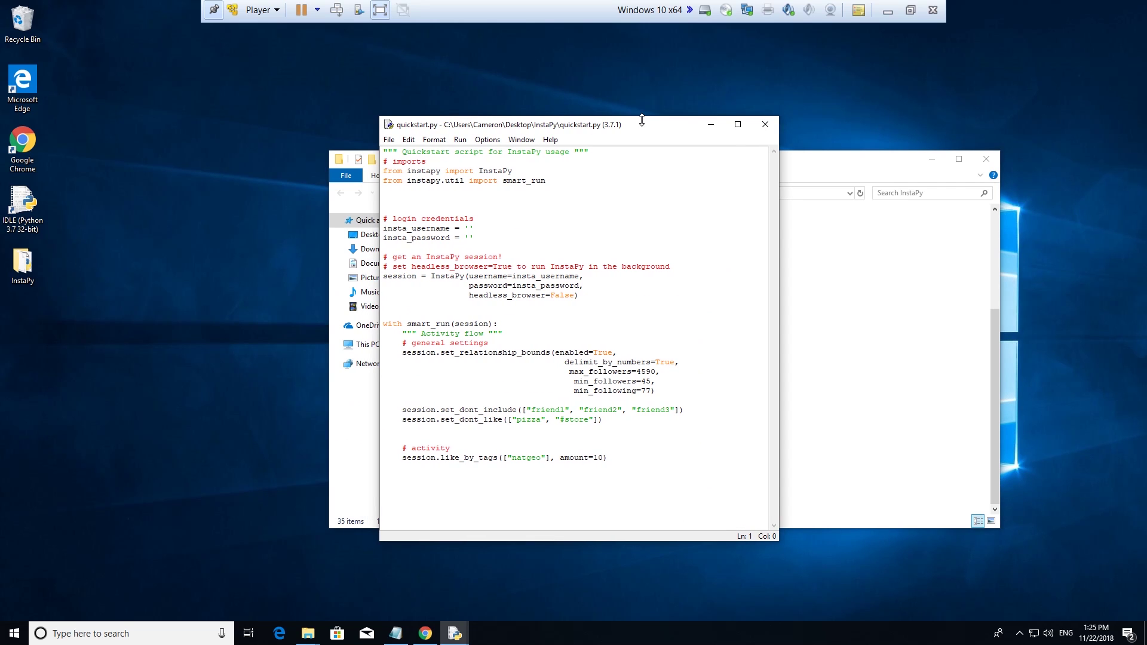
click(748, 125)
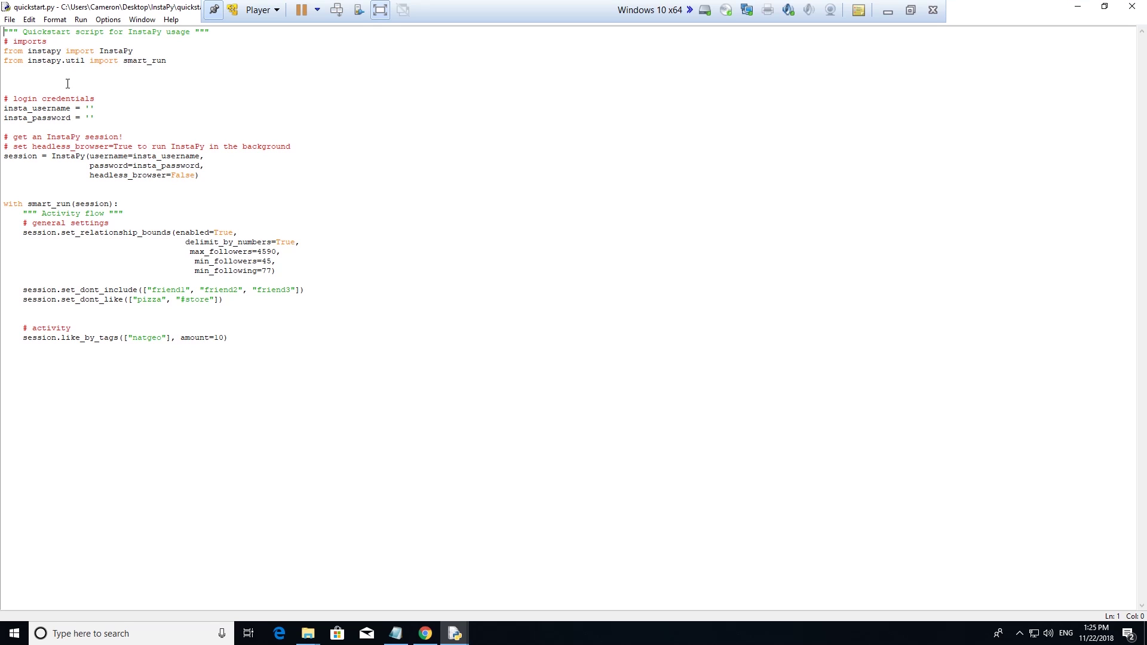
click(90, 106)
text(i)
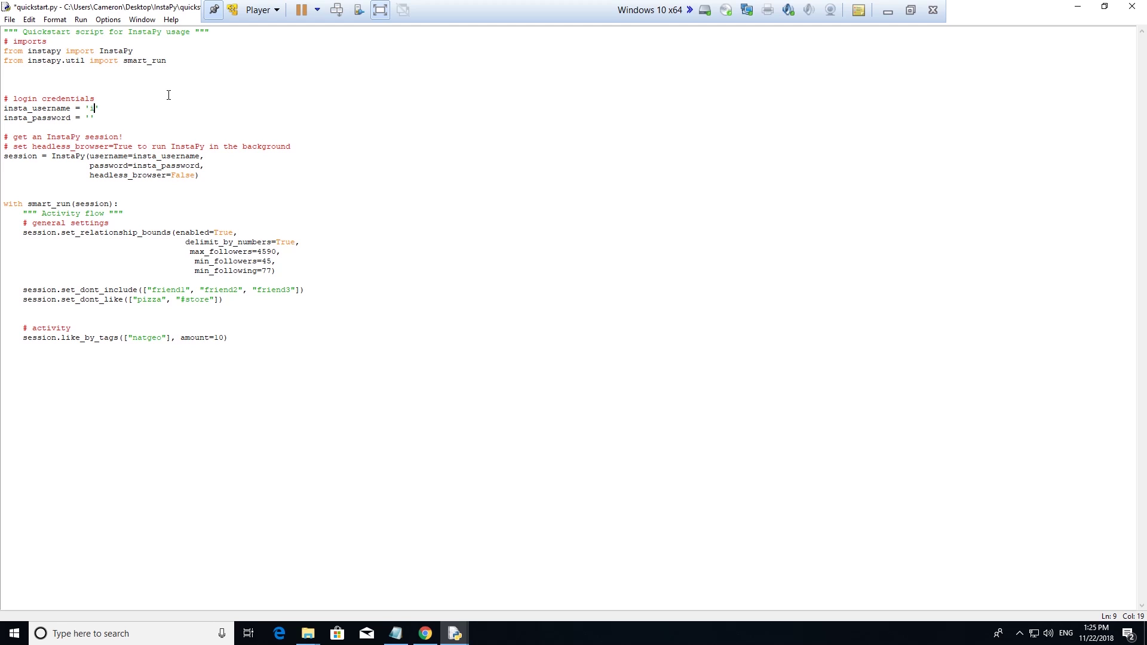
text(_am_a_b.0.t_dont_report_me)
- Enter the account password as insta_password and run the script with F5
key(Down)
key(Left)
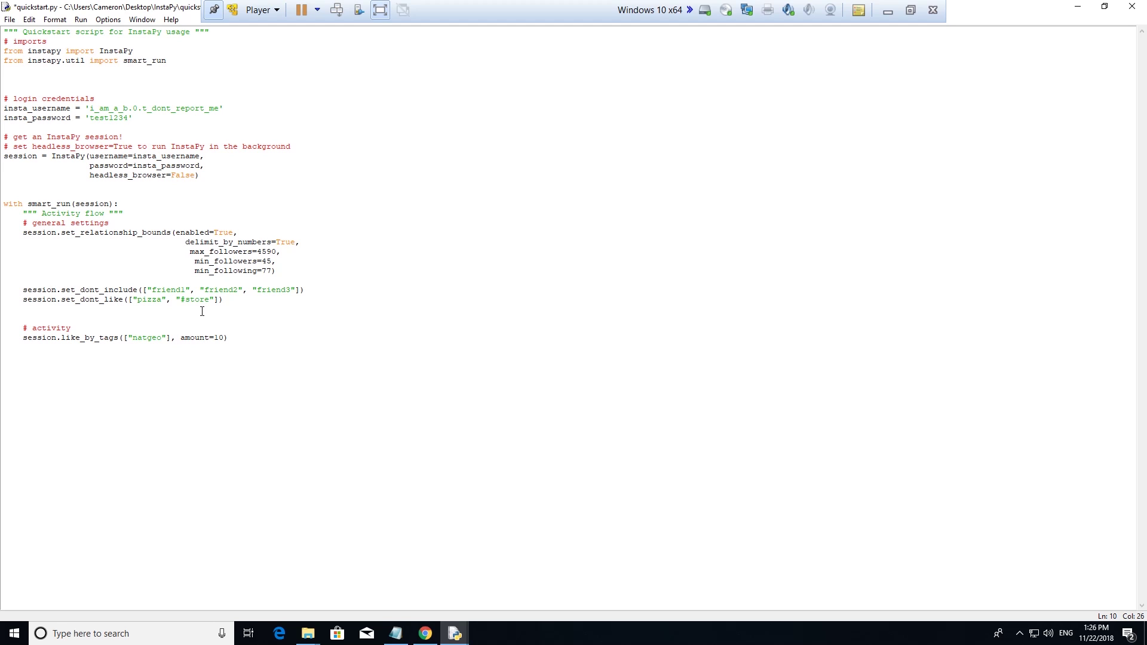
click(601, 418)
key(F5)
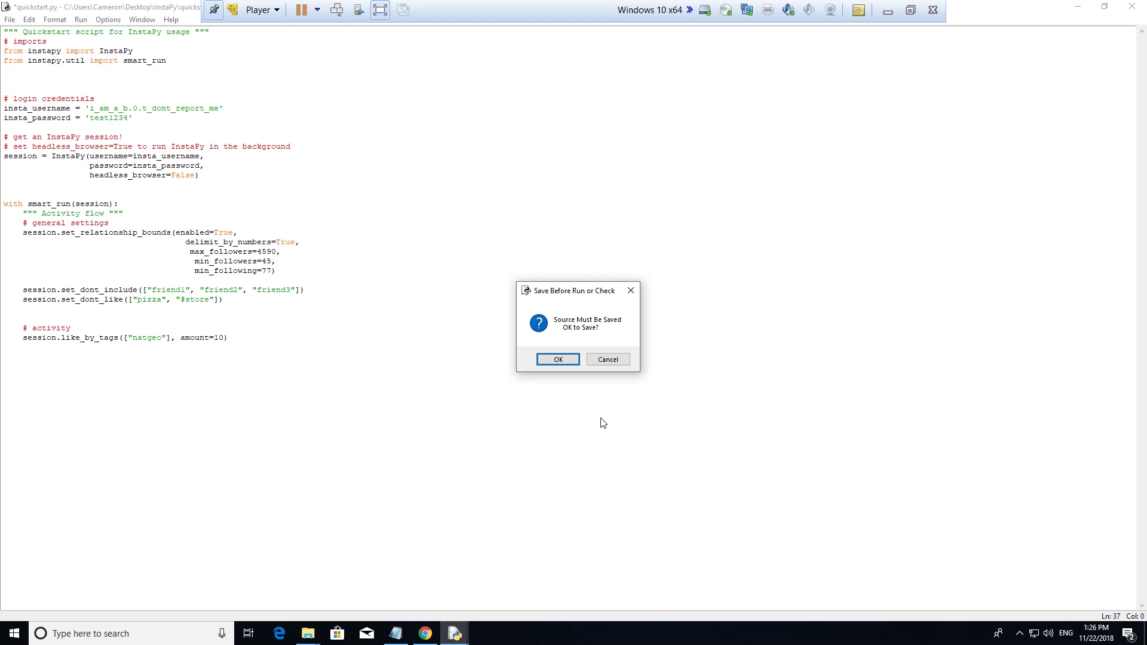
- Save quickstart.py so it runs, move the shell aside, and dismiss Instagram's notifications prompt
click(558, 360)
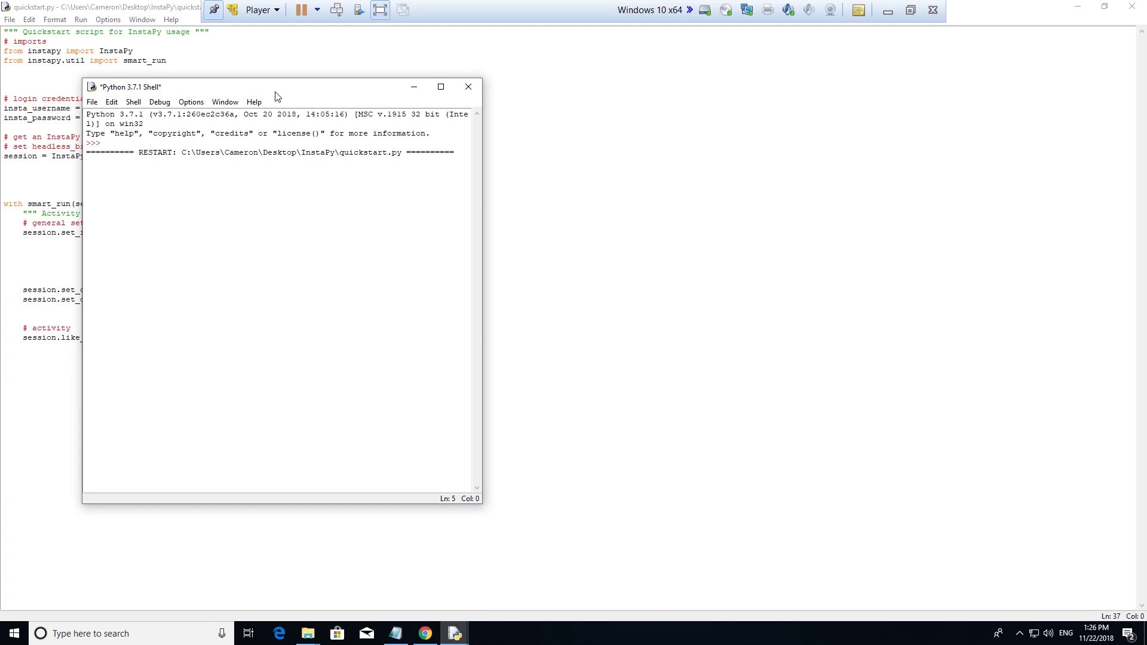
drag(275, 90, 991, 127)
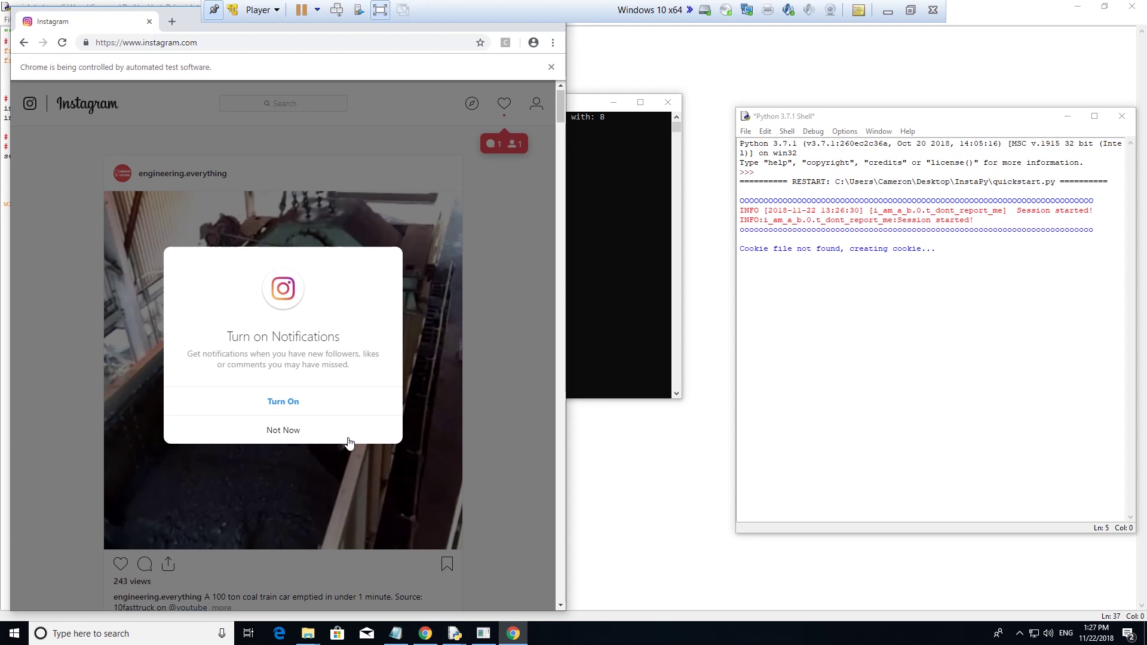
click(289, 431)
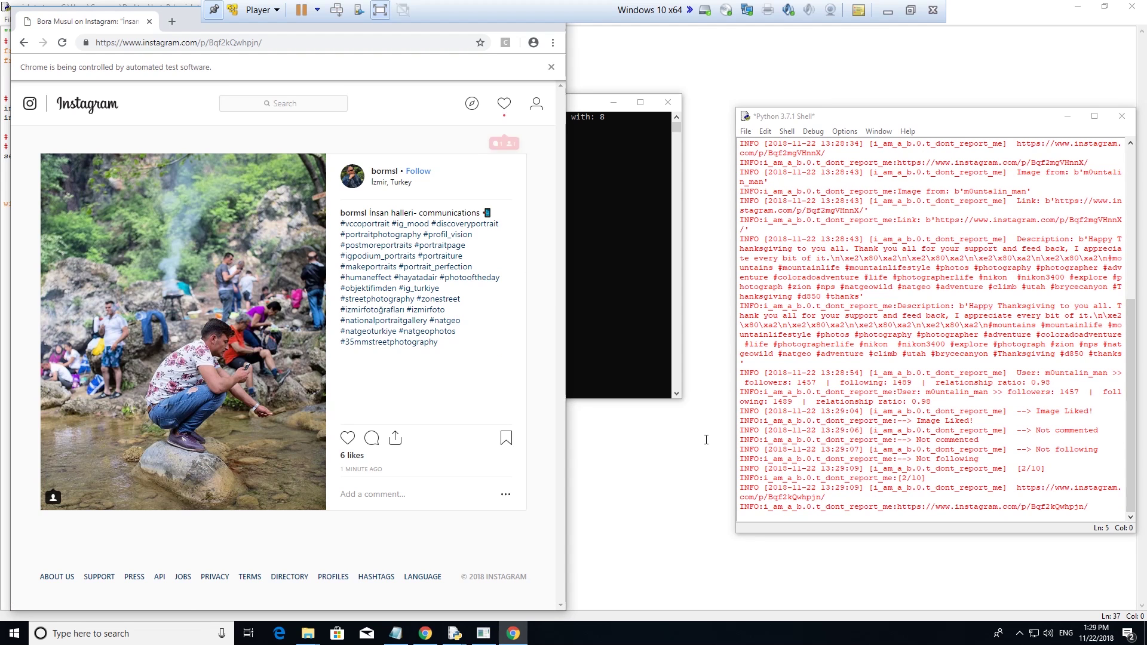
- Bring up the InstaPy folder and choose Open with > More apps for README.md
click(697, 455)
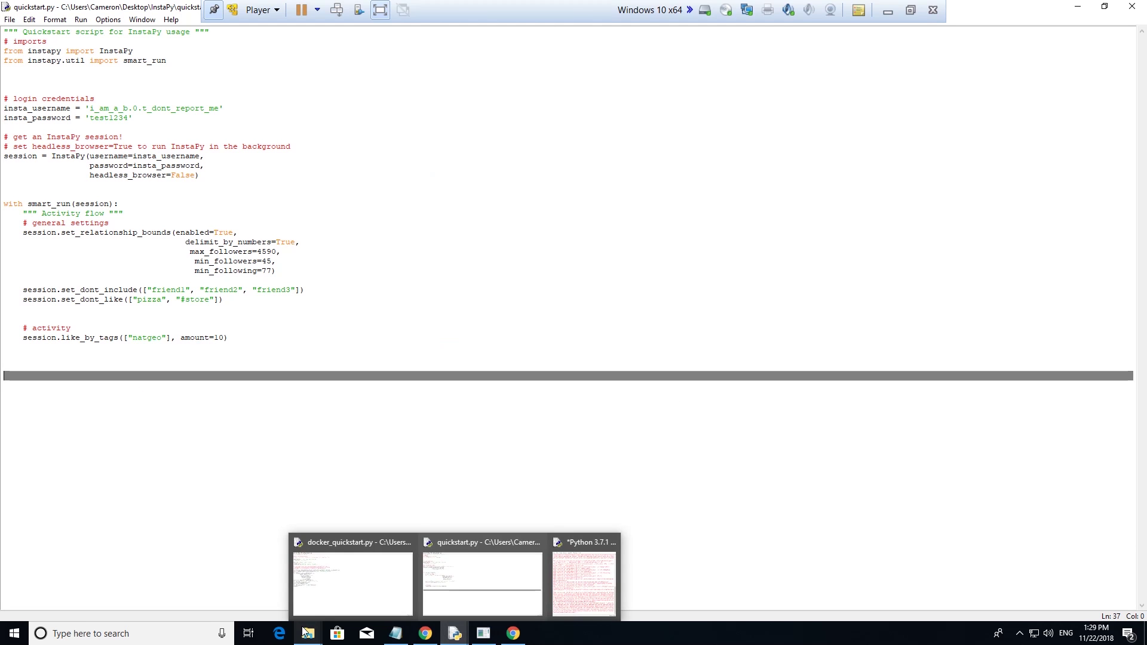
mouse_move(307, 633)
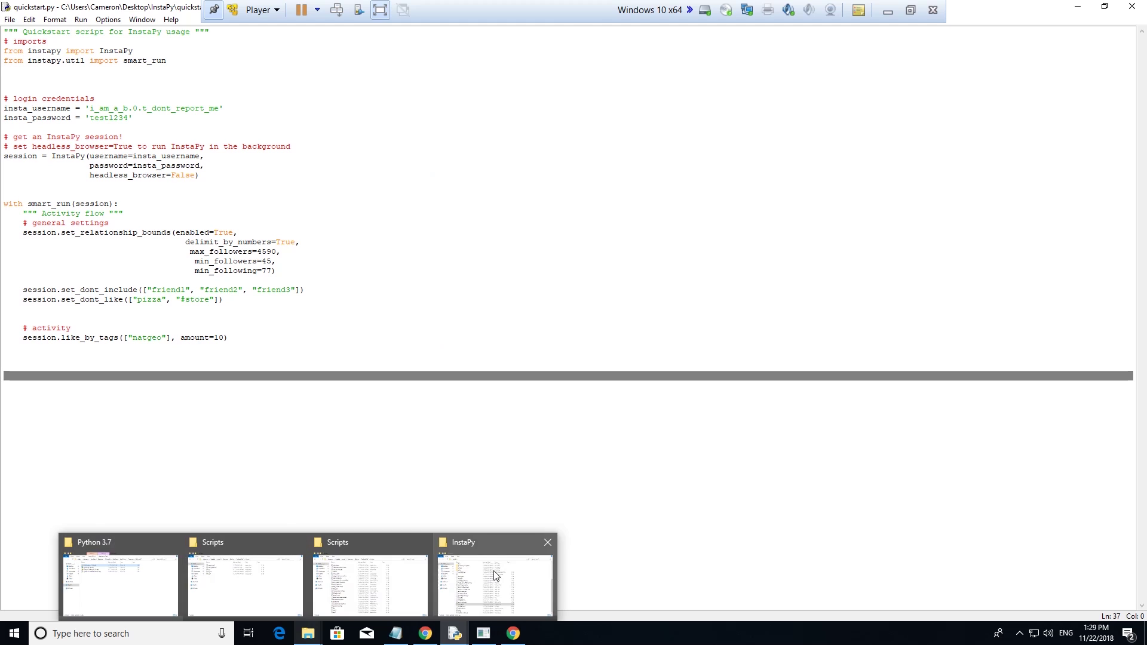
click(457, 582)
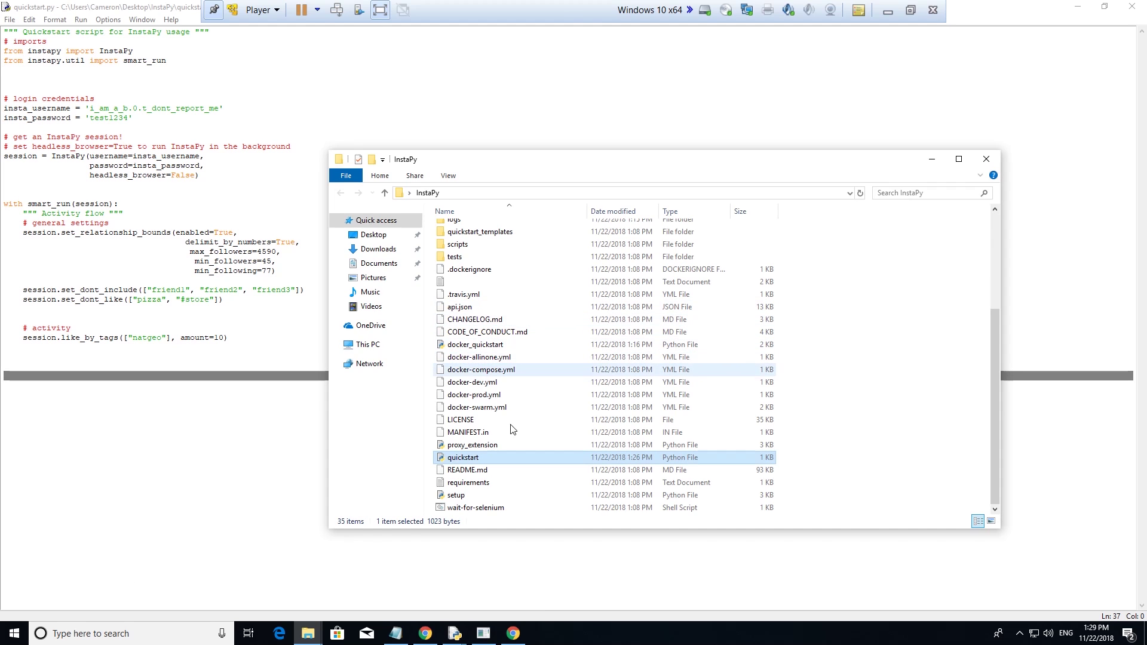
click(496, 473)
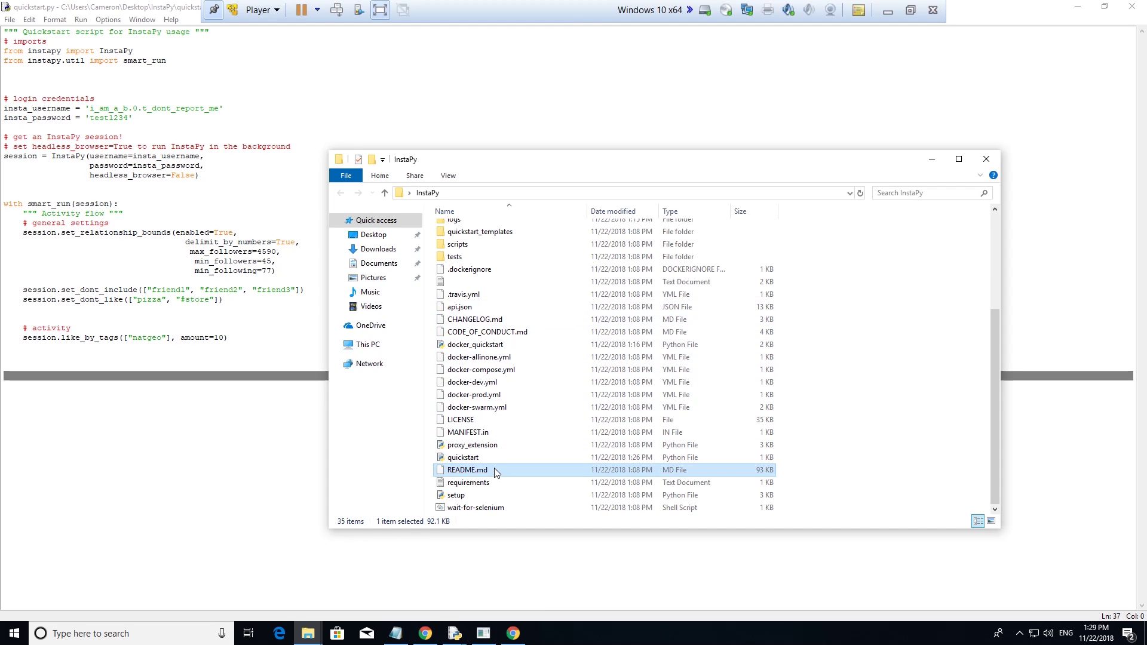
click(493, 468)
click(516, 467)
right_click(516, 467)
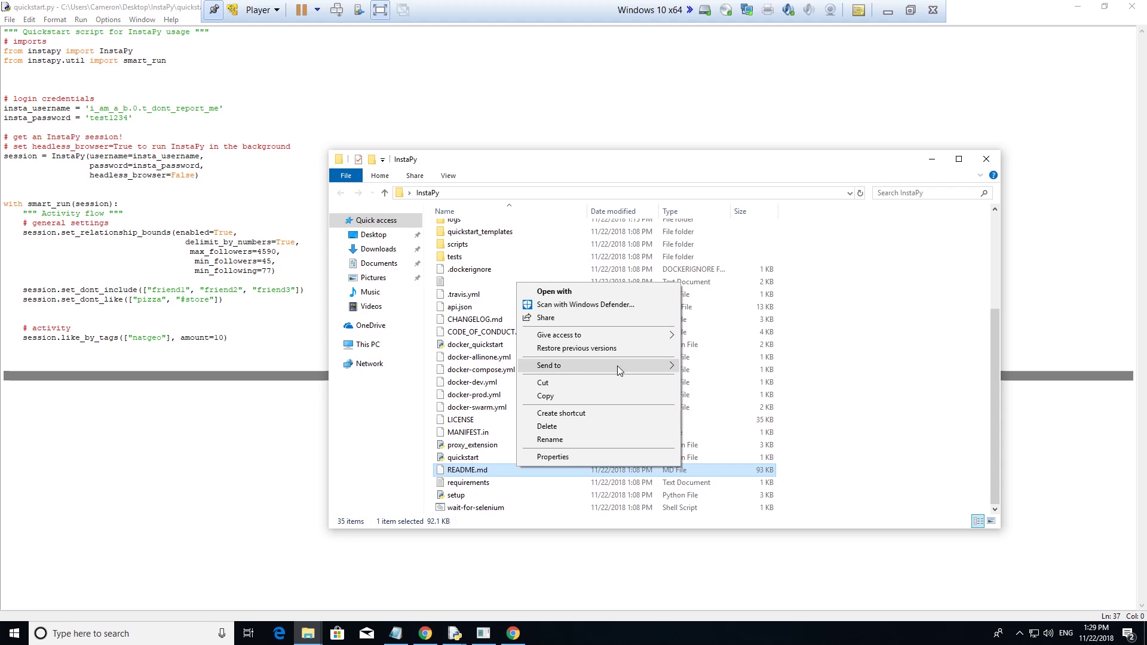
click(489, 469)
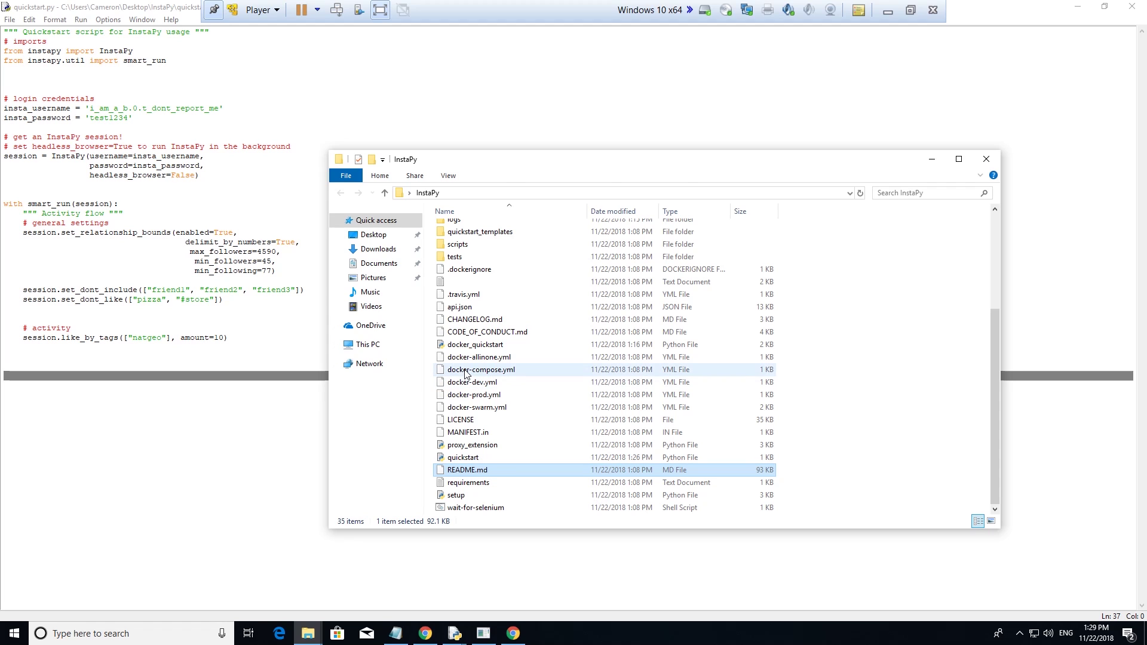
click(490, 239)
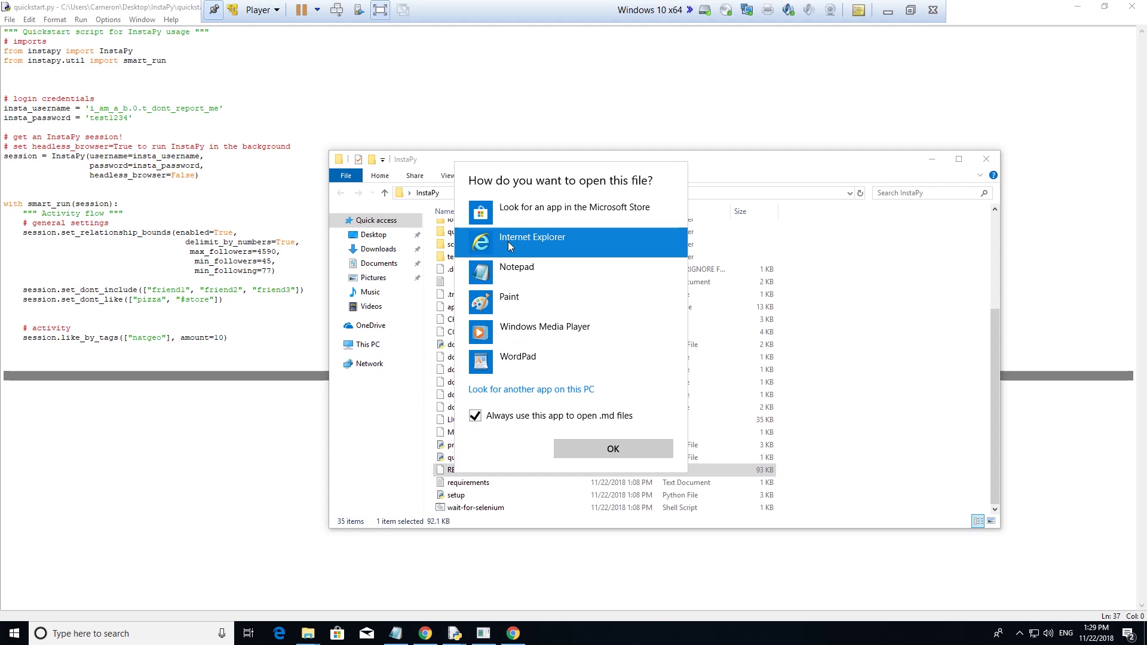
- Open README.md in Notepad, read through its InstaPy documentation, and move the window aside
double_click(543, 275)
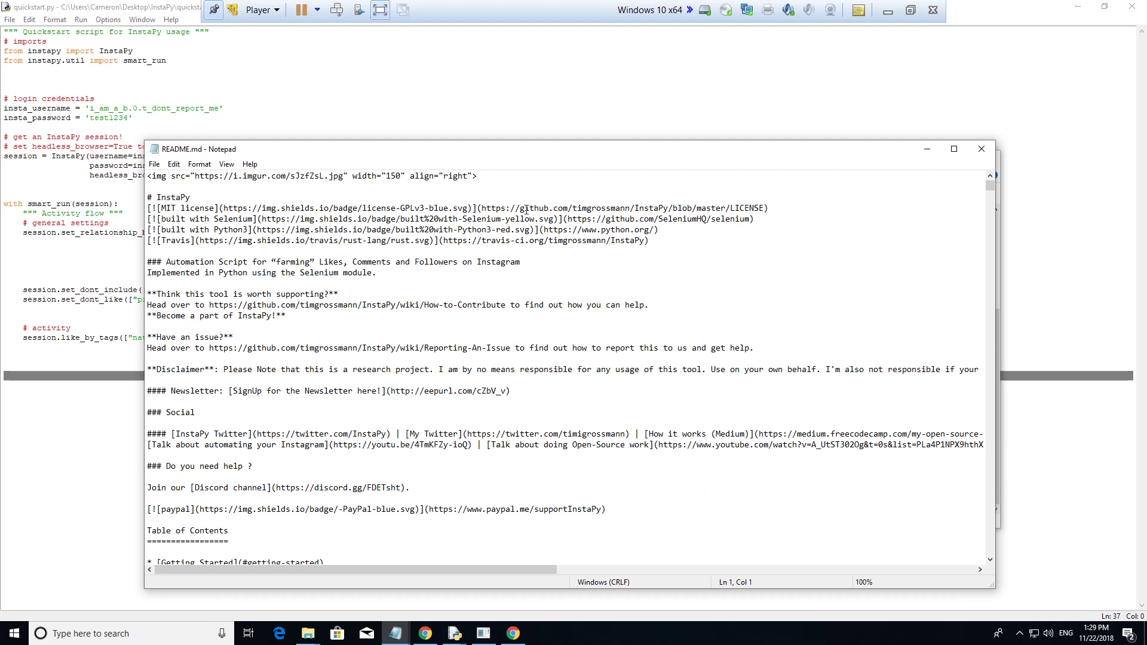
scroll(509, 279, down, 12)
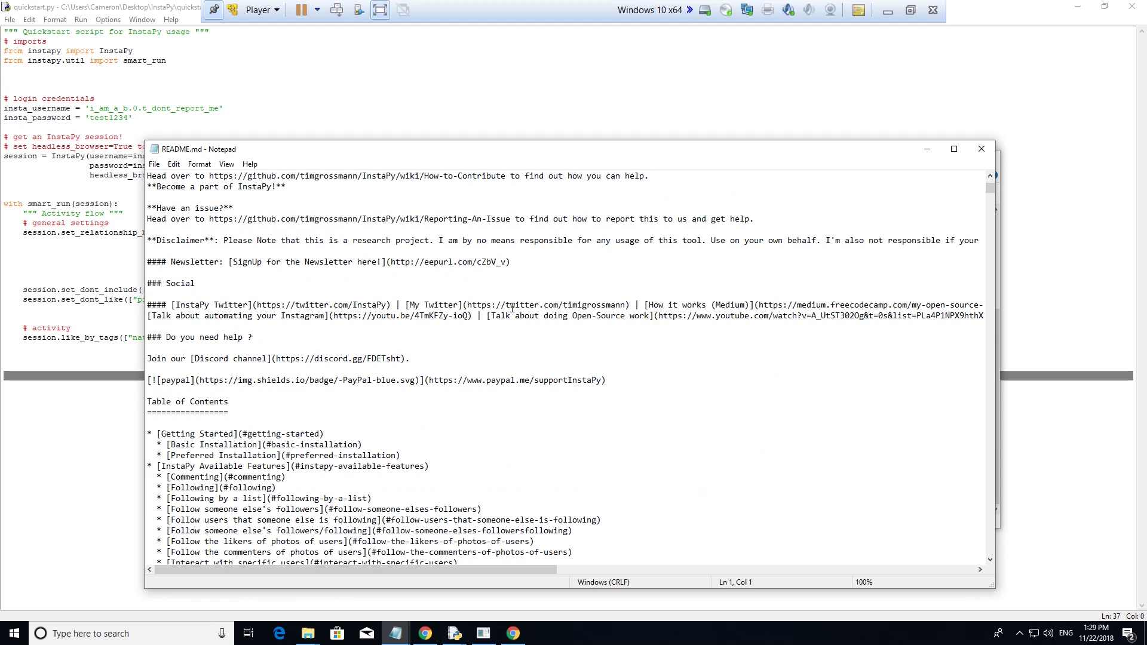
scroll(498, 337, down, 9)
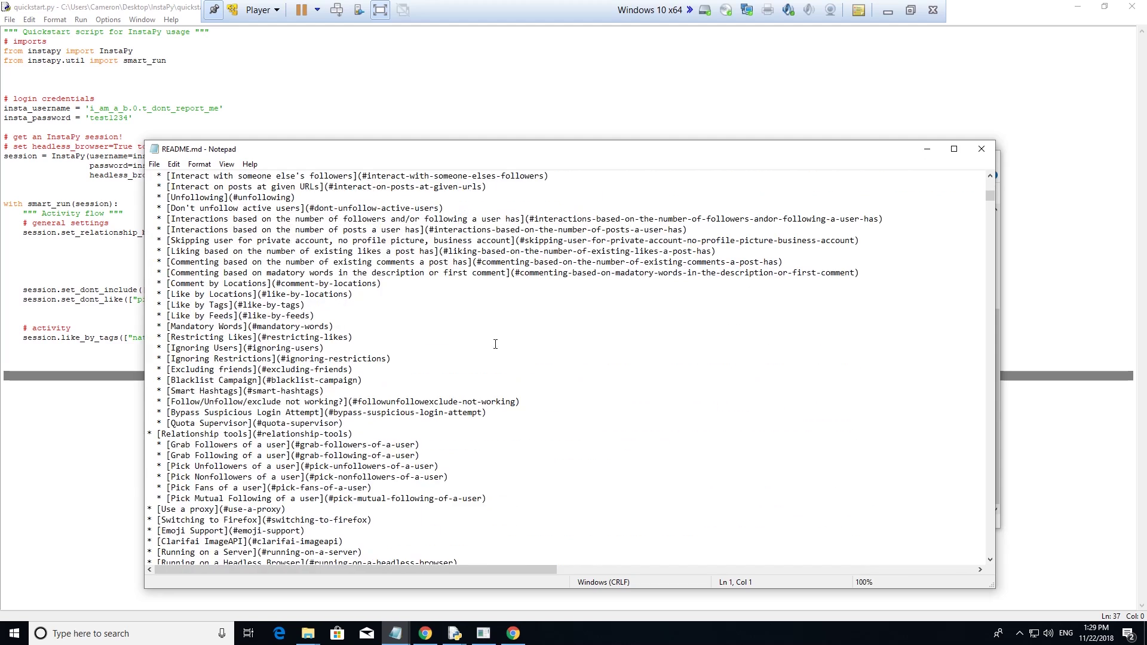
scroll(482, 355, down, 2)
scroll(247, 297, up, 5)
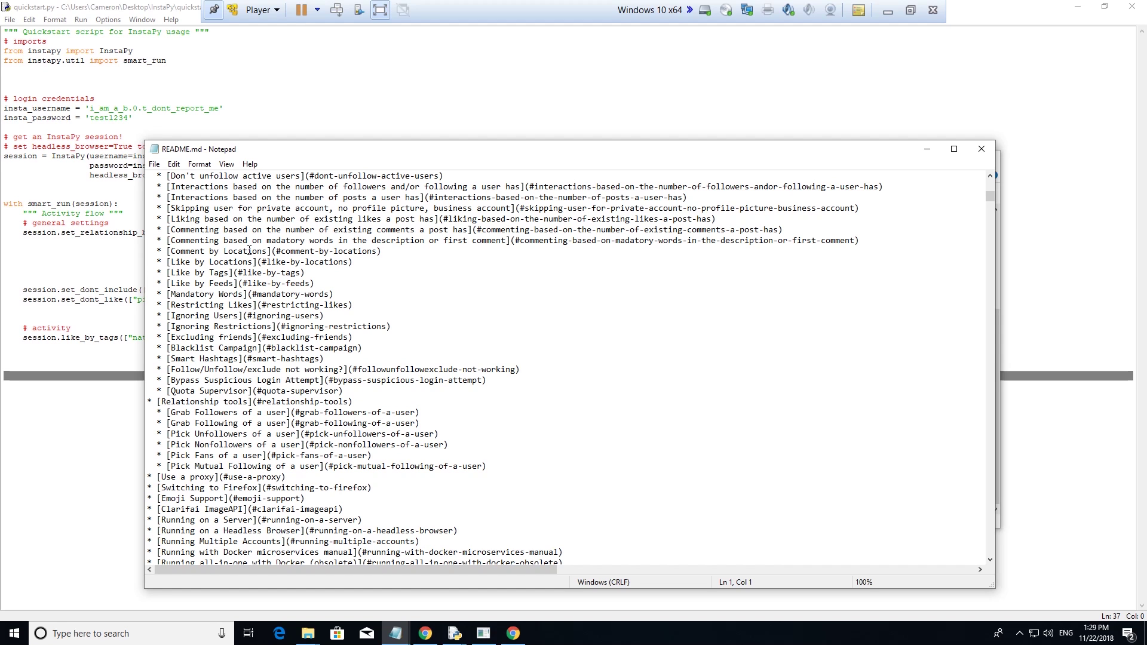
scroll(428, 241, down, 4)
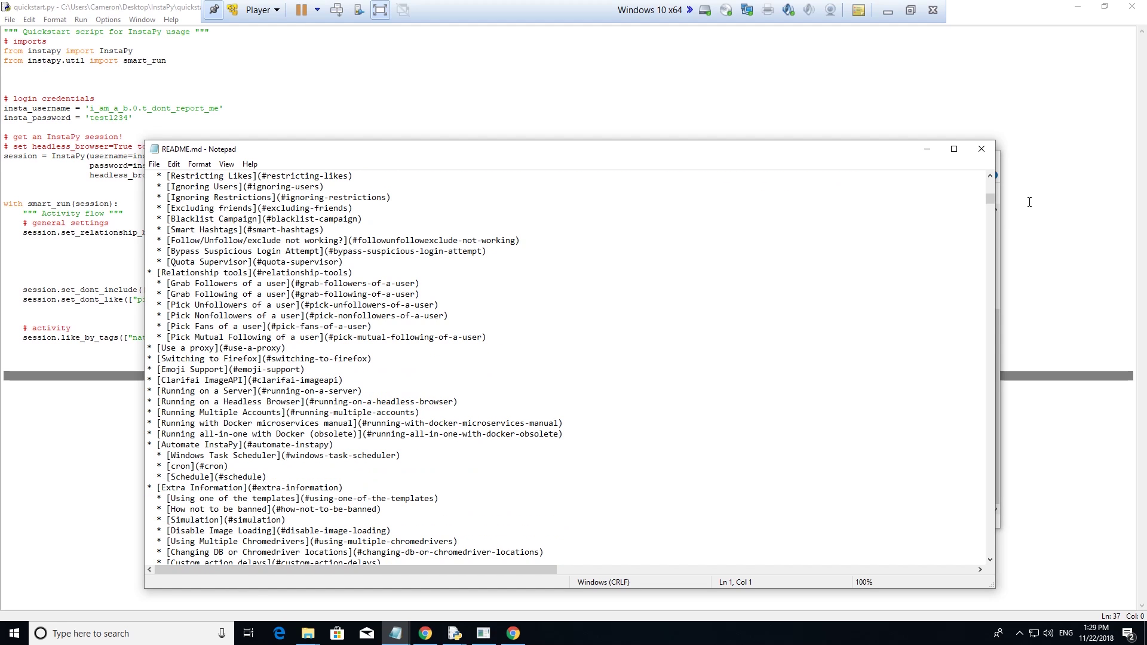
scroll(992, 233, down, 5)
scroll(990, 237, down, 20)
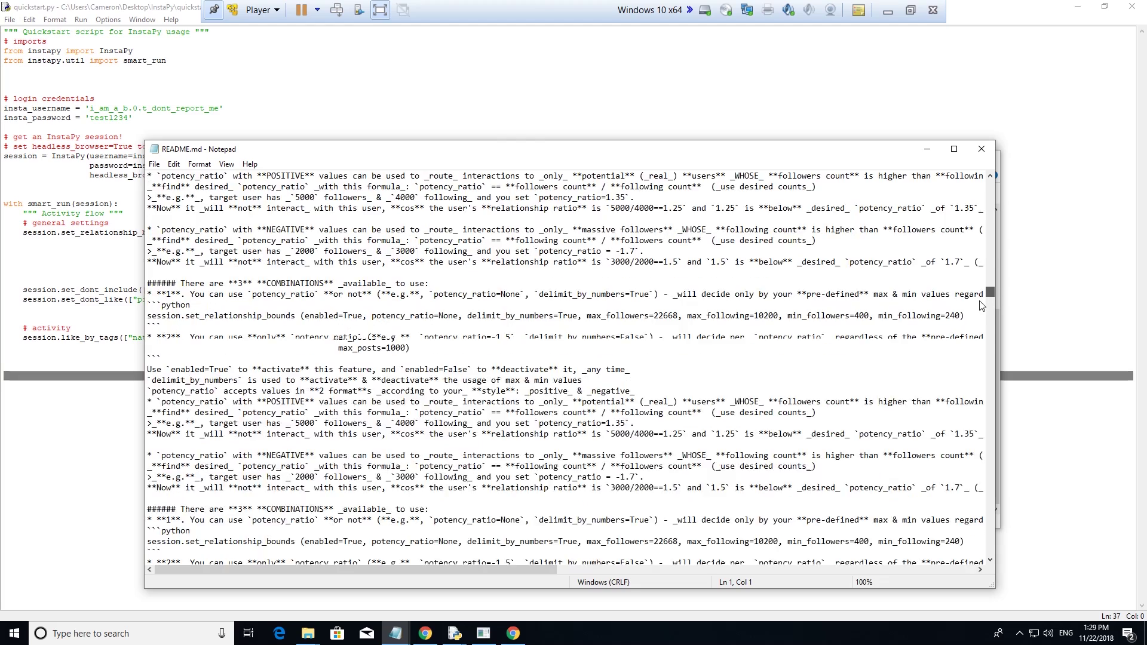
scroll(982, 324, down, 20)
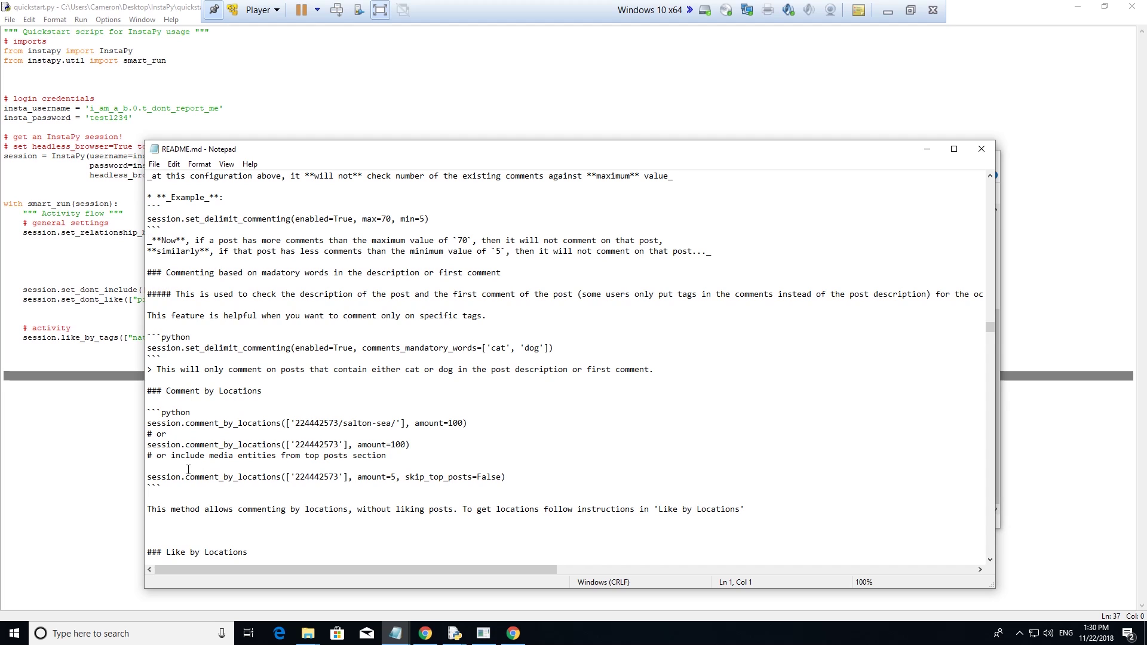
scroll(194, 478, down, 4)
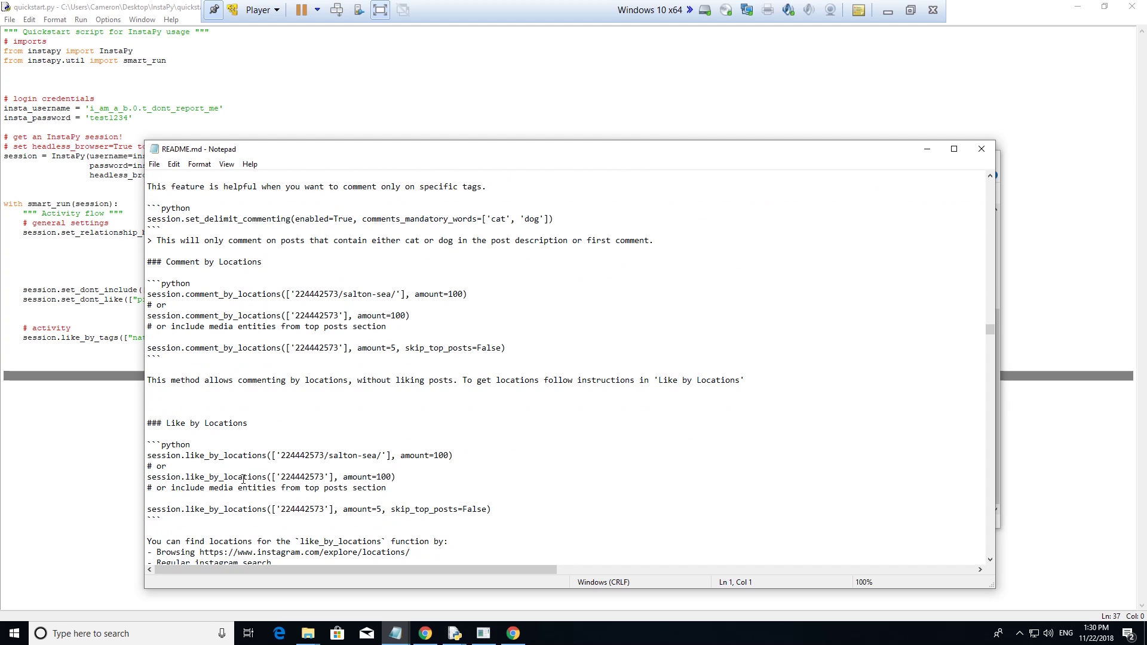
scroll(423, 282, down, 20)
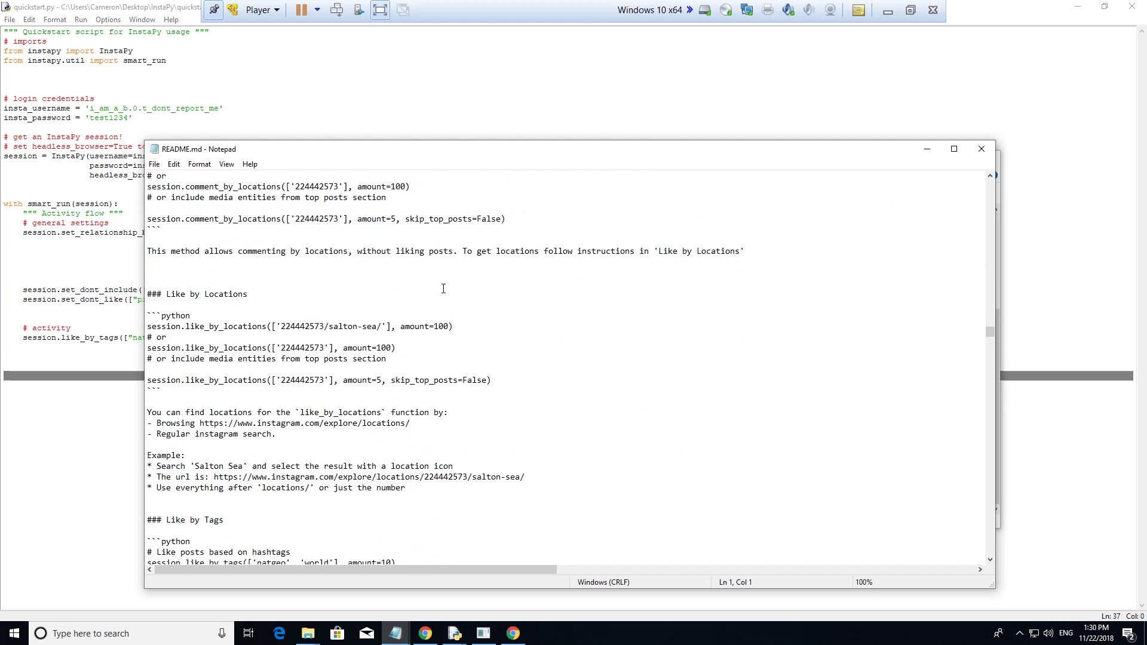
scroll(446, 299, down, 20)
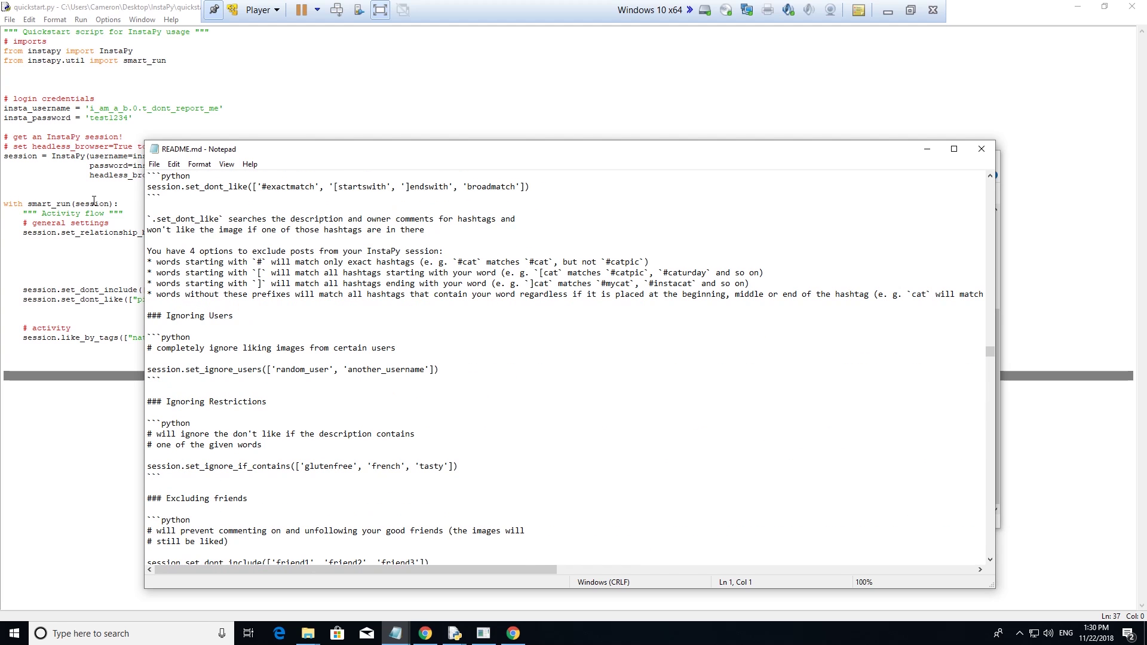
scroll(420, 336, down, 4)
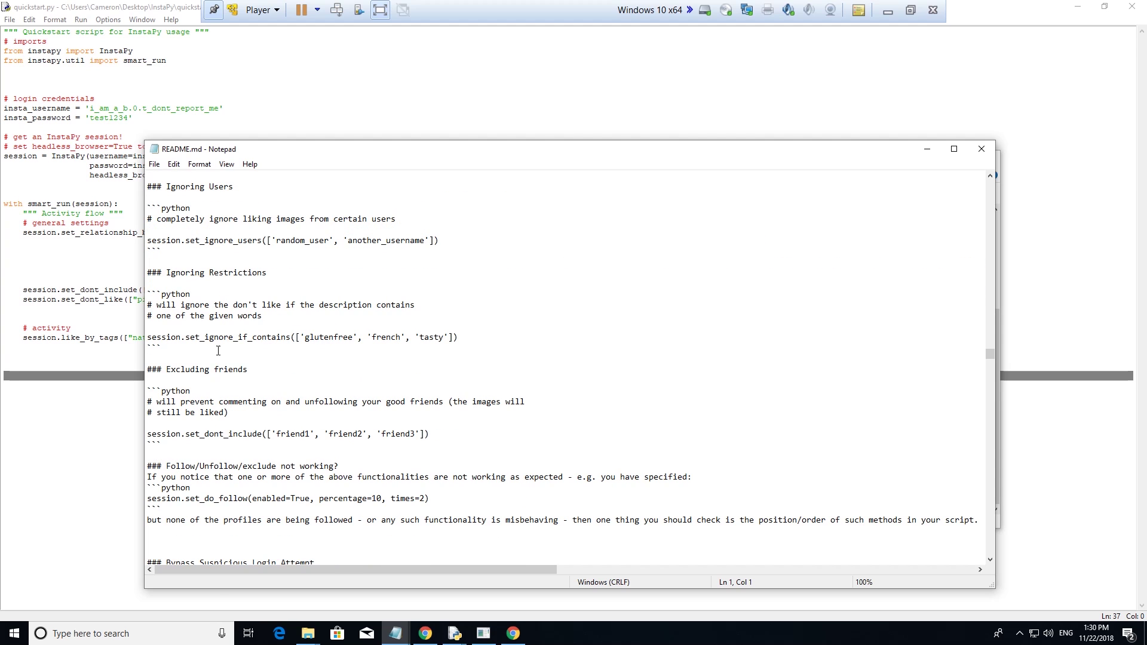
drag(288, 158, 250, 130)
drag(952, 280, 951, 143)
- Minimize the README, then bring Chrome and the Python shell forward to watch the session finish
click(888, 116)
click(513, 633)
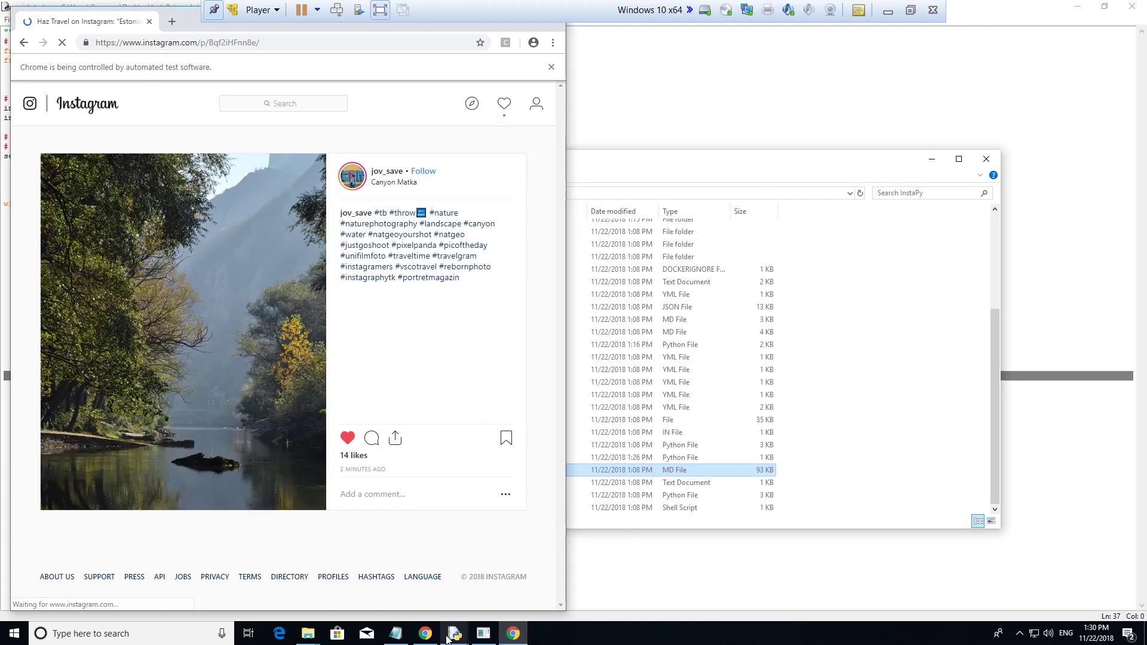
click(452, 634)
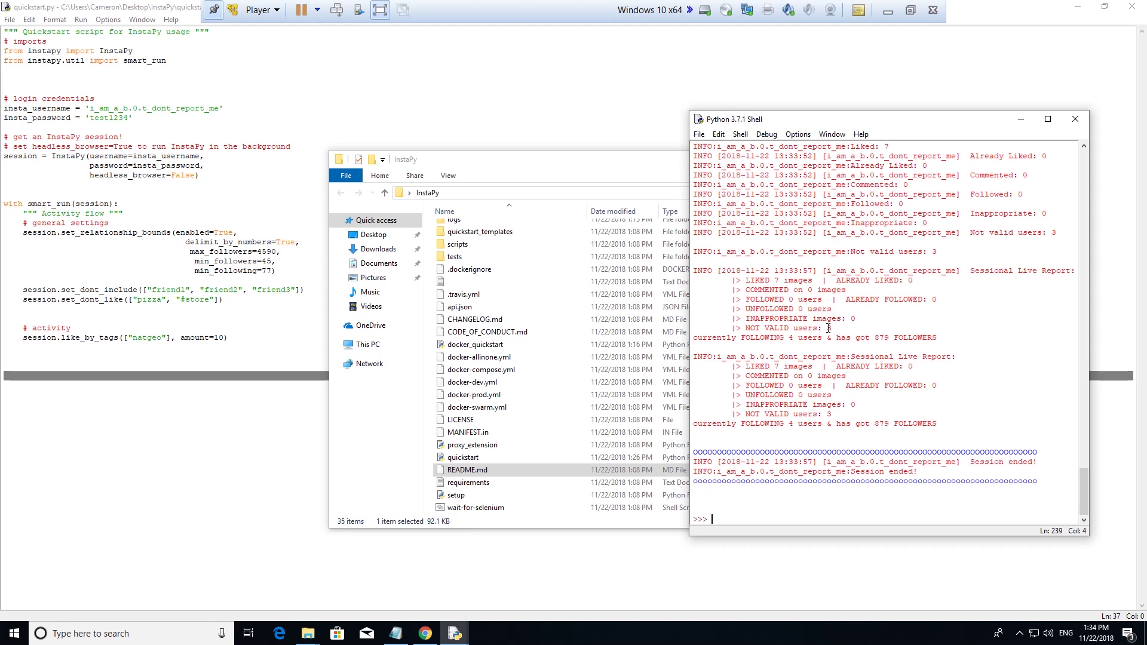
- Review the set_relationship_bounds block (max_followers=4590, min_followers=45, min_following=77) in quickstart.py
click(269, 273)
drag(276, 271, 37, 232)
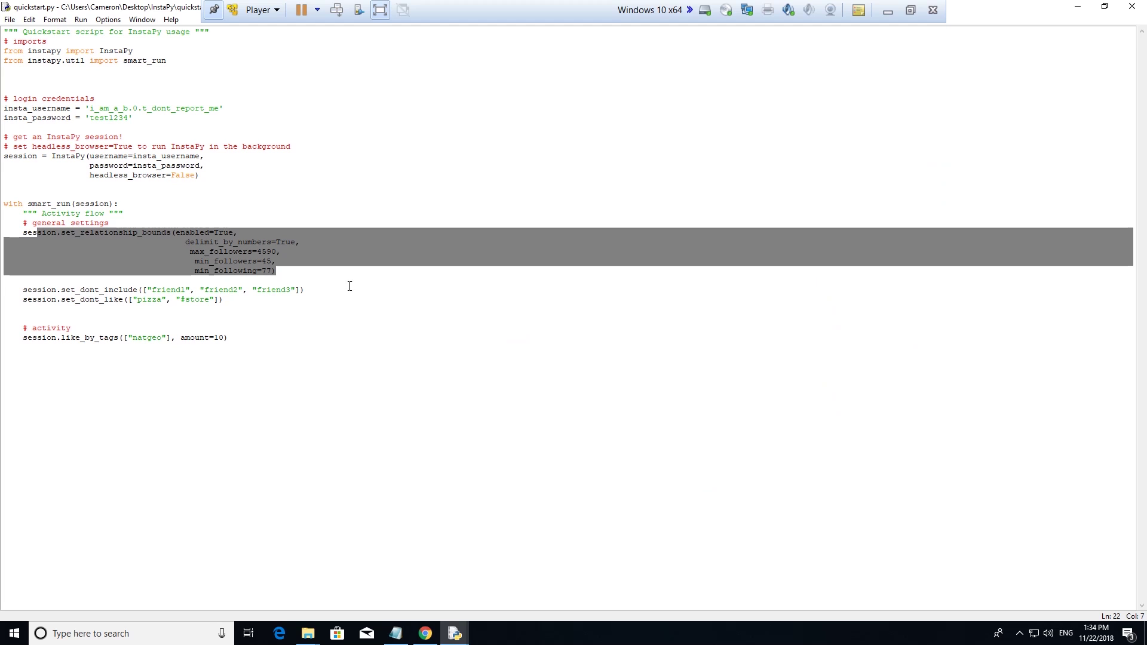
click(373, 300)
drag(294, 271, 179, 195)
click(349, 311)
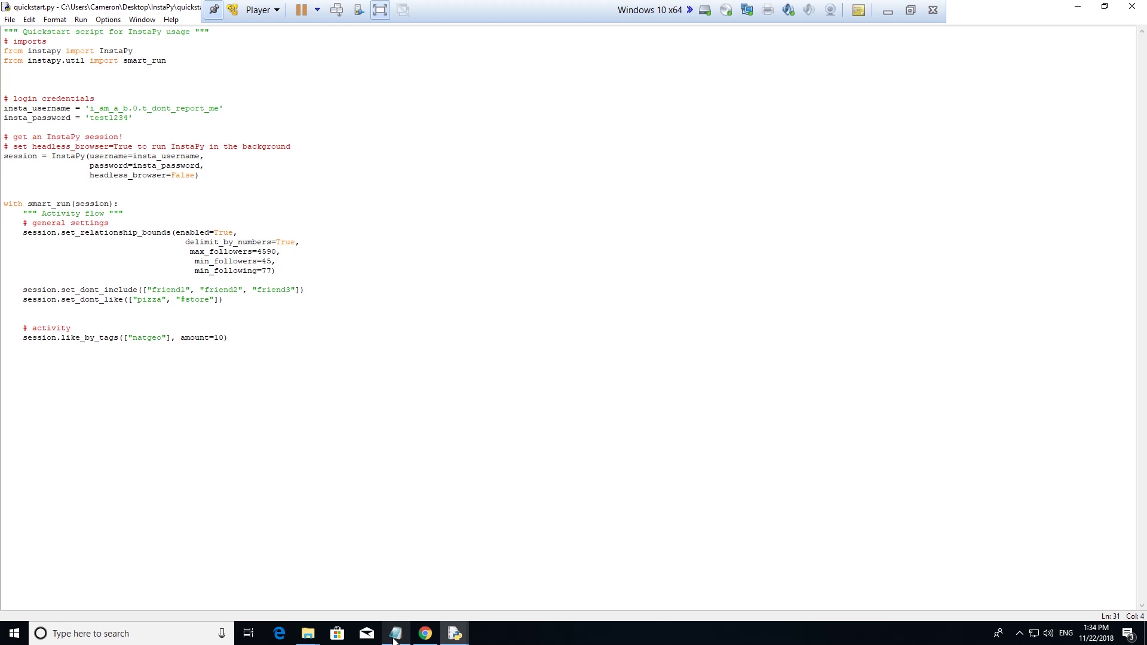
- Glance at the untitled Notepad notes, then return to the quickstart.py editor's empty last line
mouse_move(393, 639)
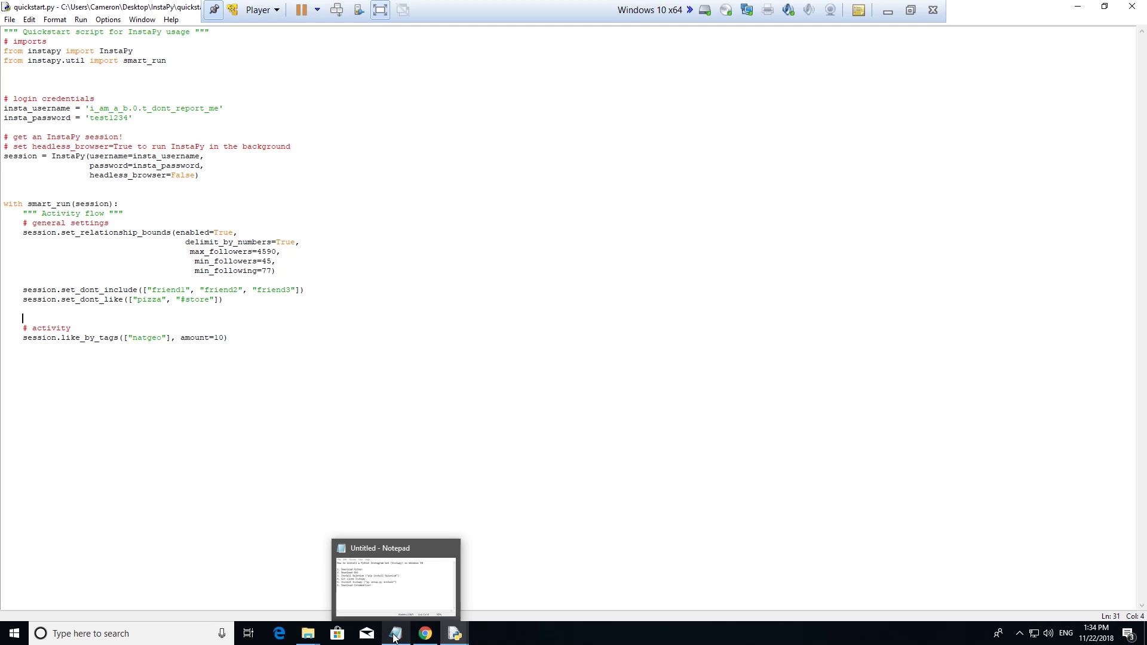
click(393, 638)
click(394, 638)
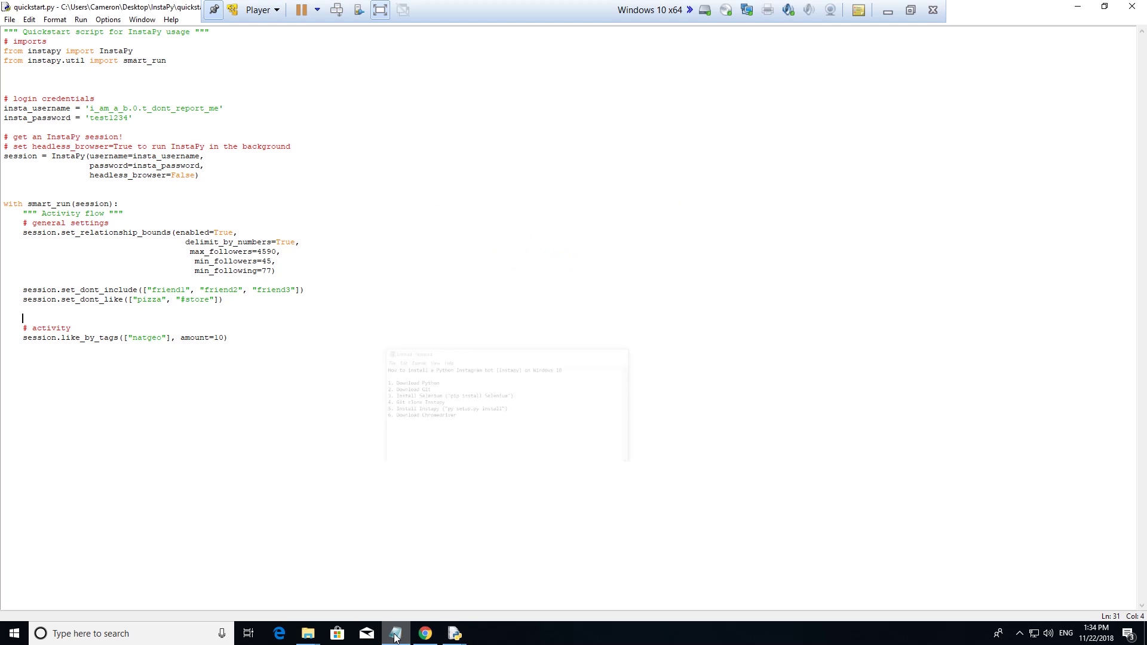
click(311, 639)
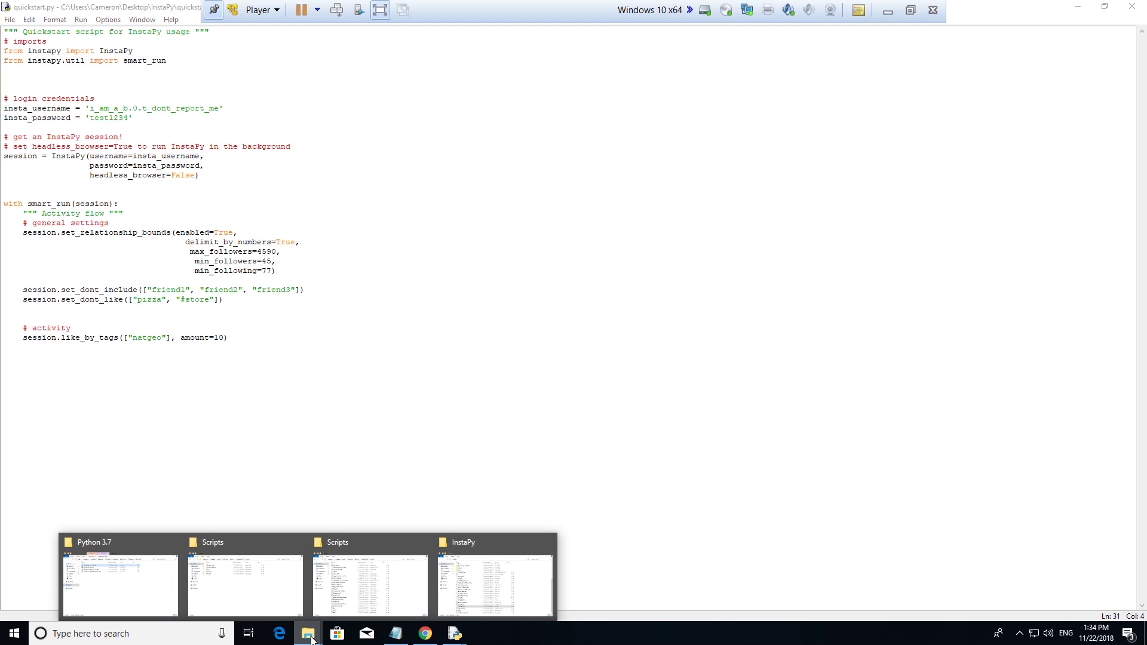
click(565, 448)
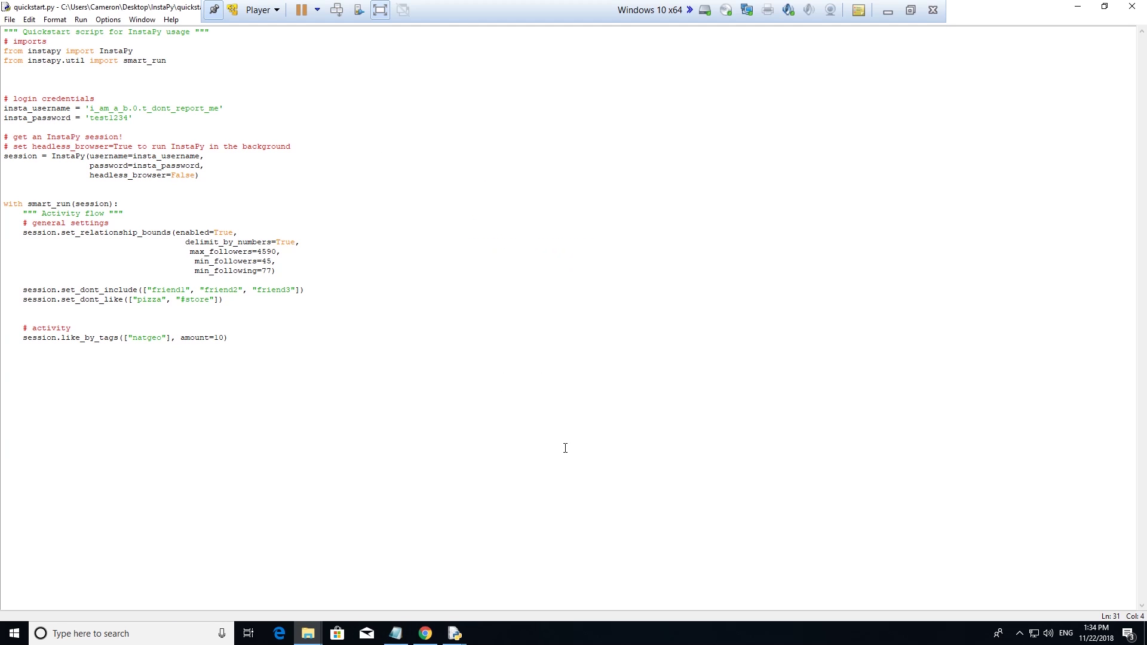
click(504, 390)
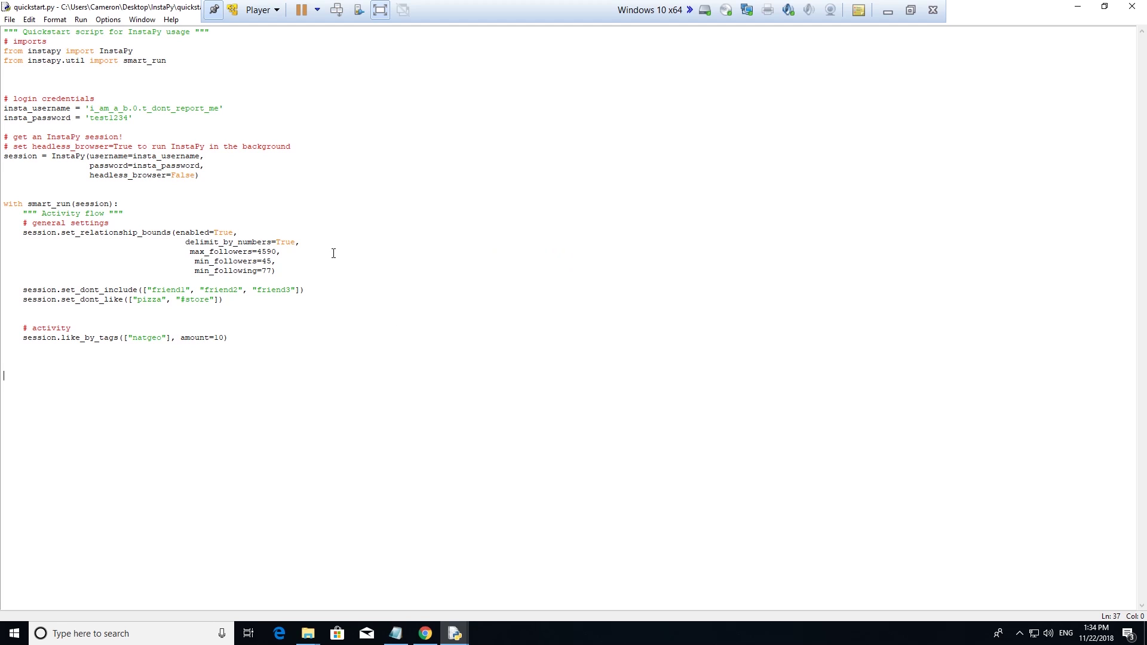